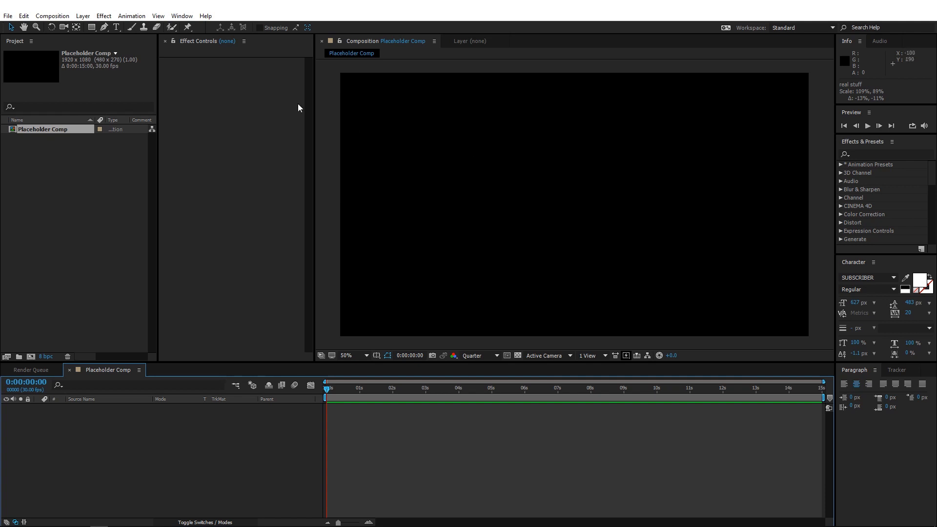
- Create a text layer in the Placeholder Comp reading "stop motion", with each word on its own line
click(116, 27)
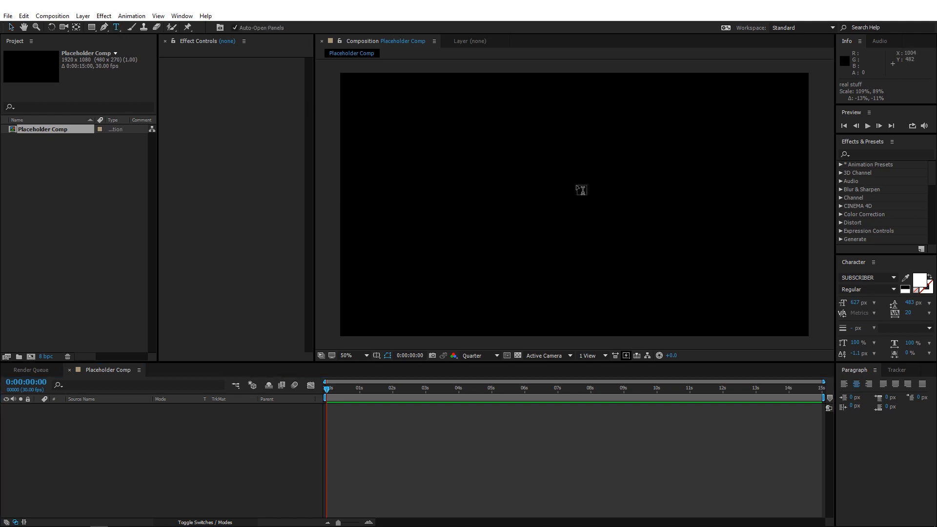
click(450, 146)
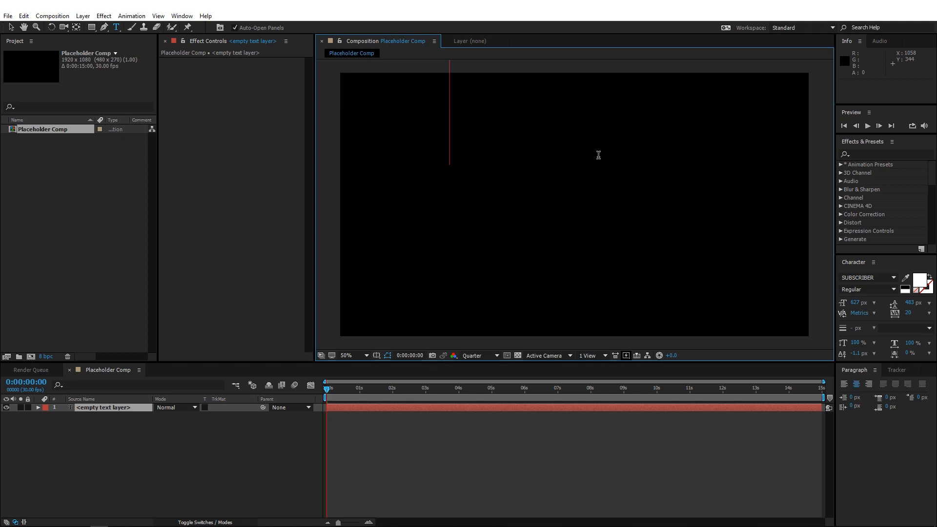
text(sthu)
key(BackSpace)
key(BackSpace)
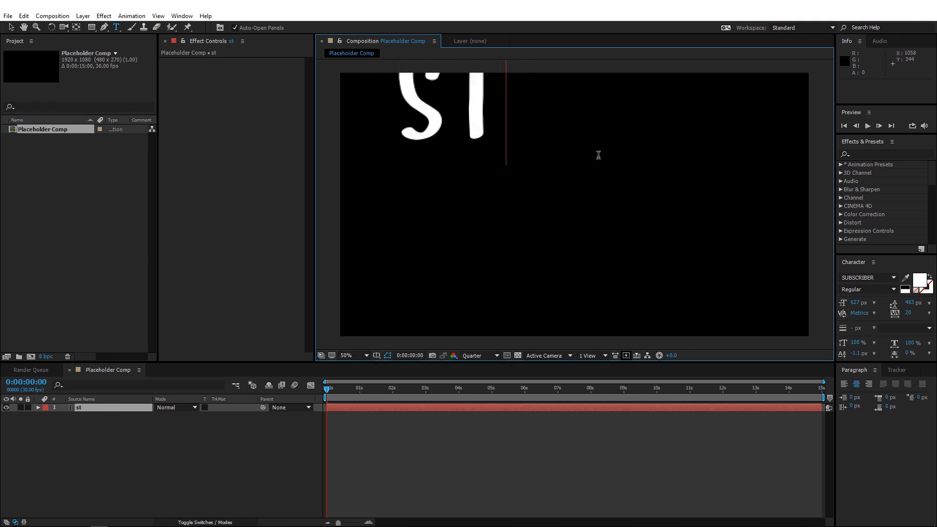
text(op)
key(Return)
text(motio)
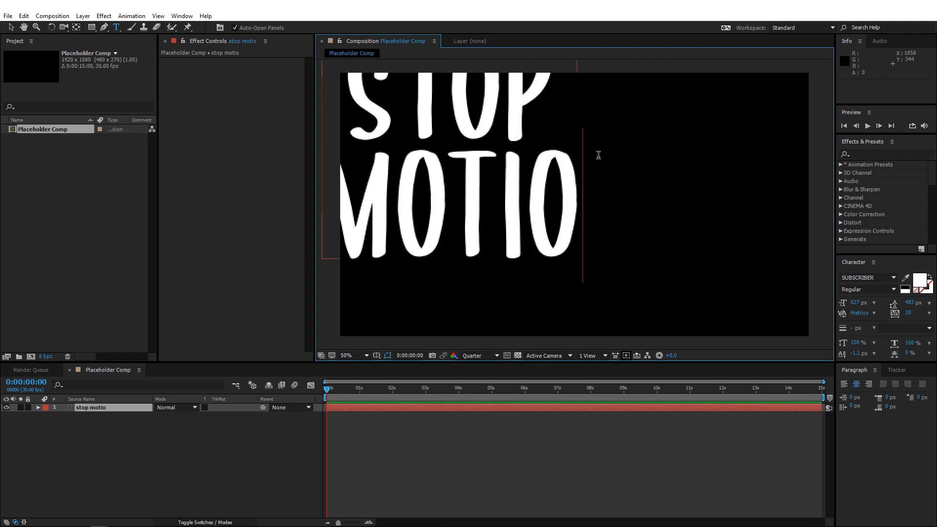
text(n)
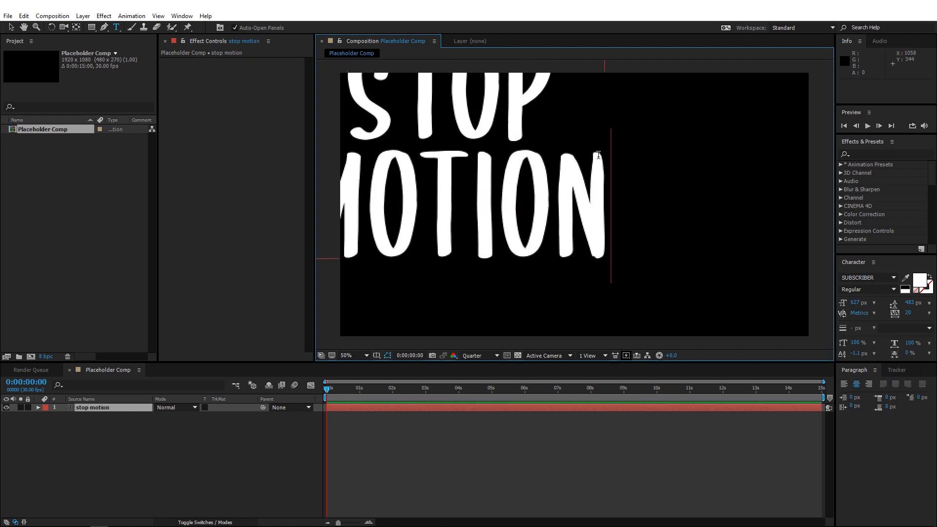
- Resize the stop motion text to about 101% by 89% scale and move it to about 942, 494 near the frame's center
click(11, 27)
drag(570, 171, 680, 222)
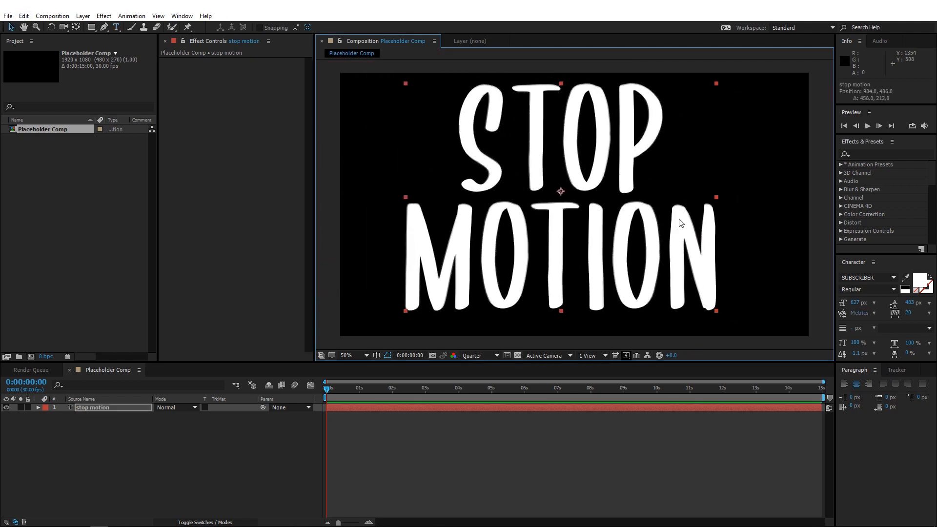
drag(716, 197, 728, 198)
drag(700, 275, 706, 278)
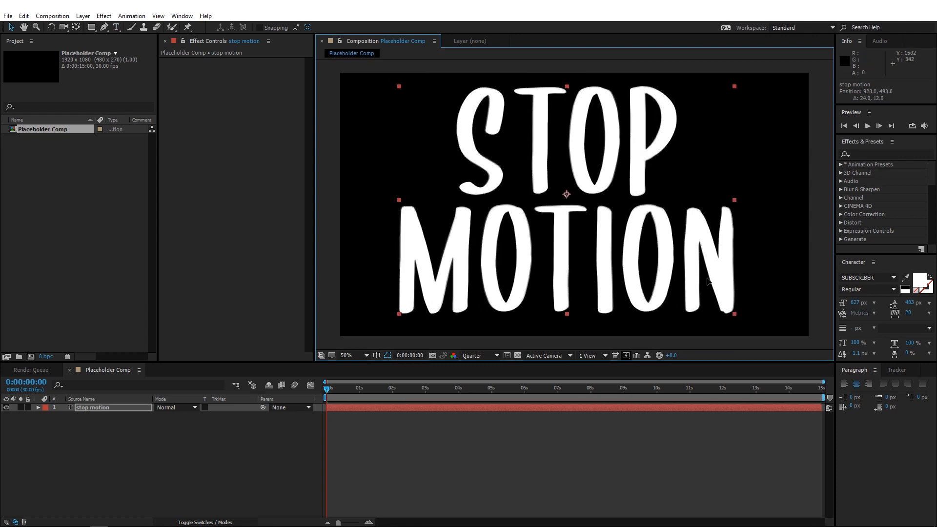
drag(735, 314, 724, 303)
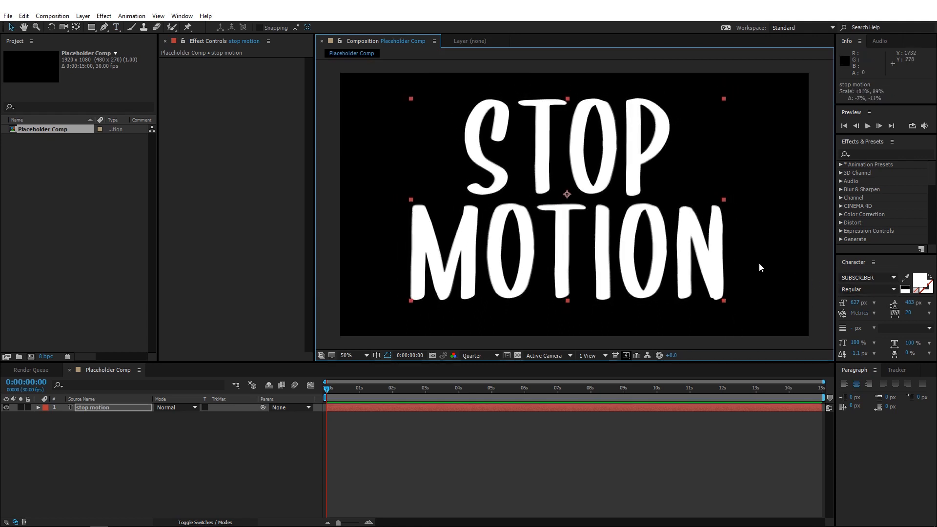
mouse_move(691, 240)
mouse_down()
mouse_move(684, 246)
mouse_move(697, 236)
mouse_up()
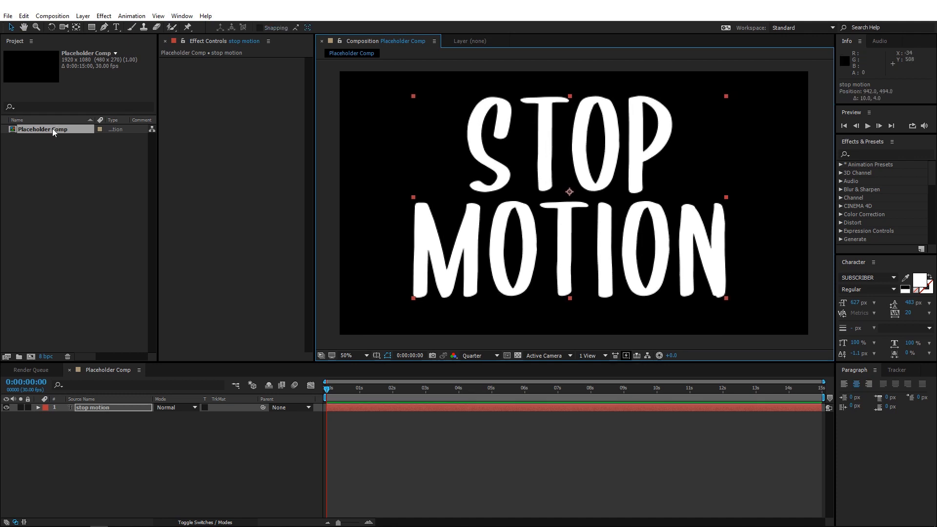
- Nest Placeholder Comp in a new composition and rename that composition Logo With Texture
drag(52, 128, 32, 357)
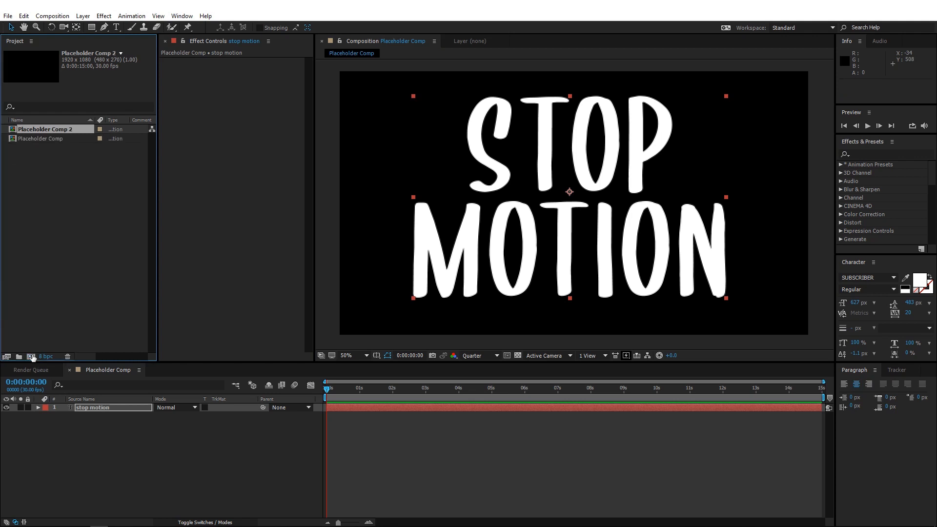
click(60, 138)
key(Return)
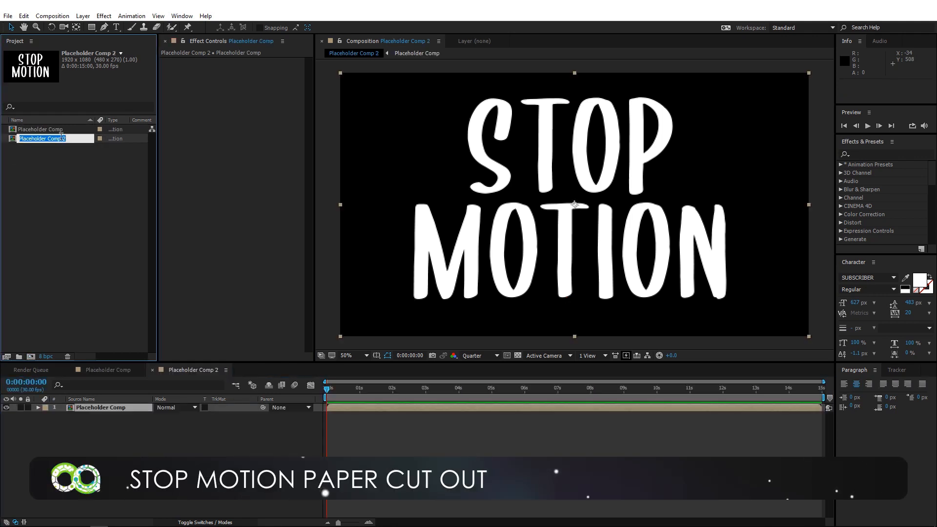
text(Logo Wi)
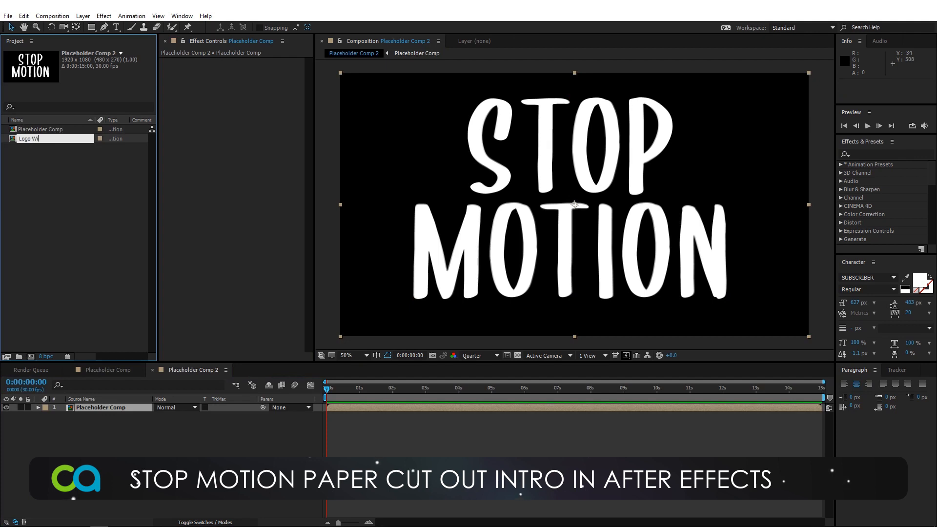
text(th Texture)
key(Return)
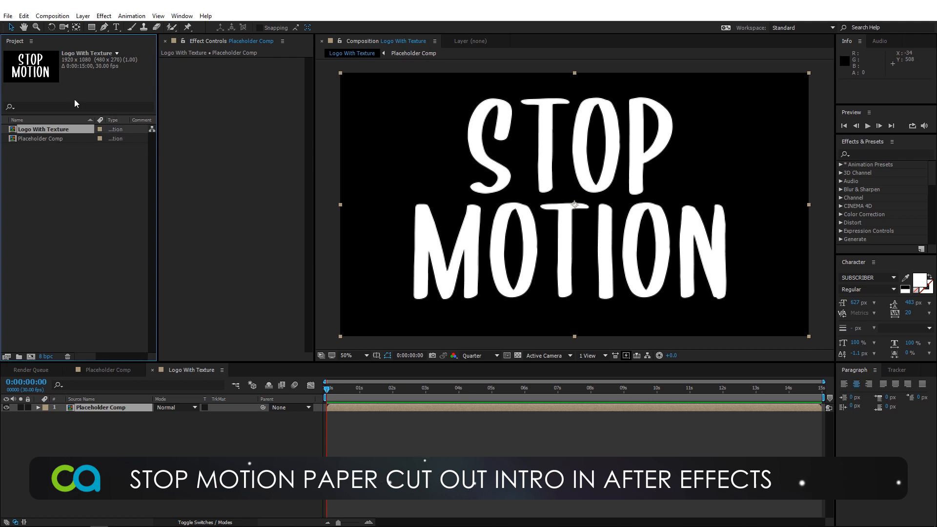
- Create a new 1920 x 1080, 30 fps, 15-second composition and rename it Texture Matte
click(58, 16)
click(61, 23)
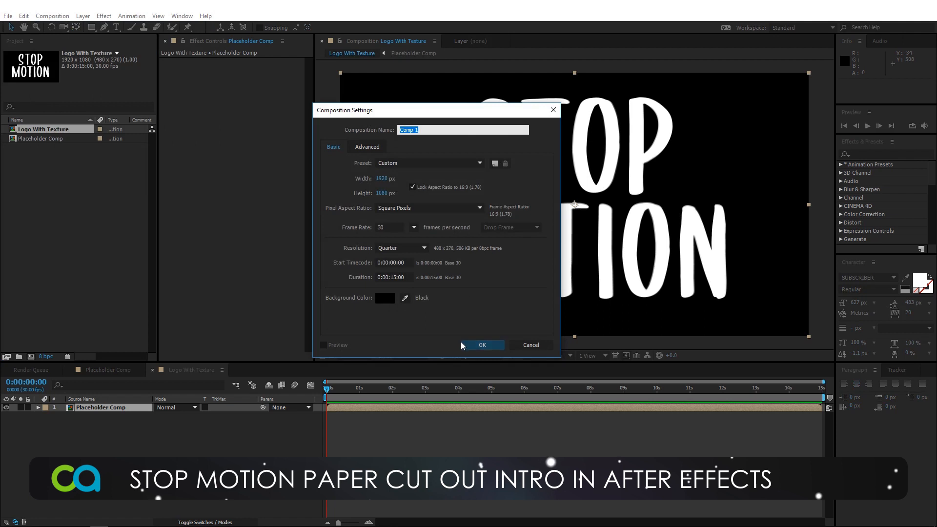
click(469, 345)
click(42, 129)
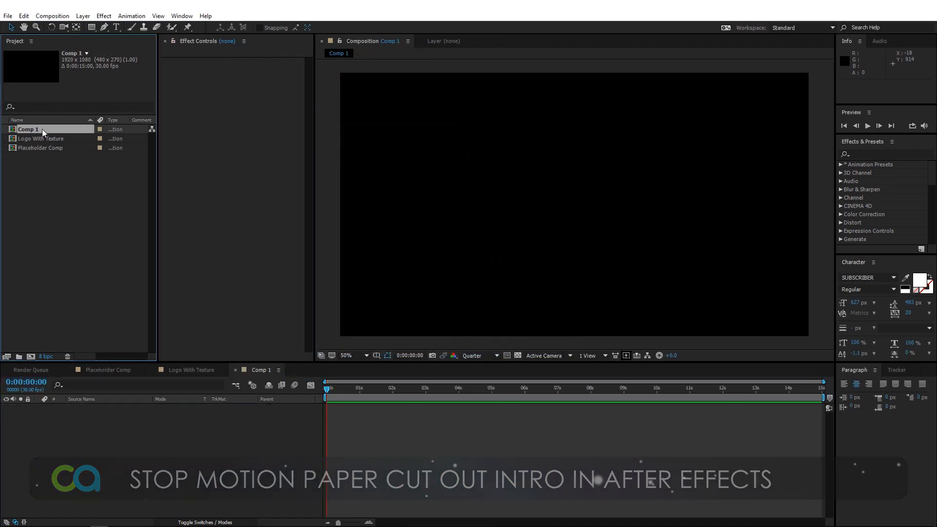
key(Return)
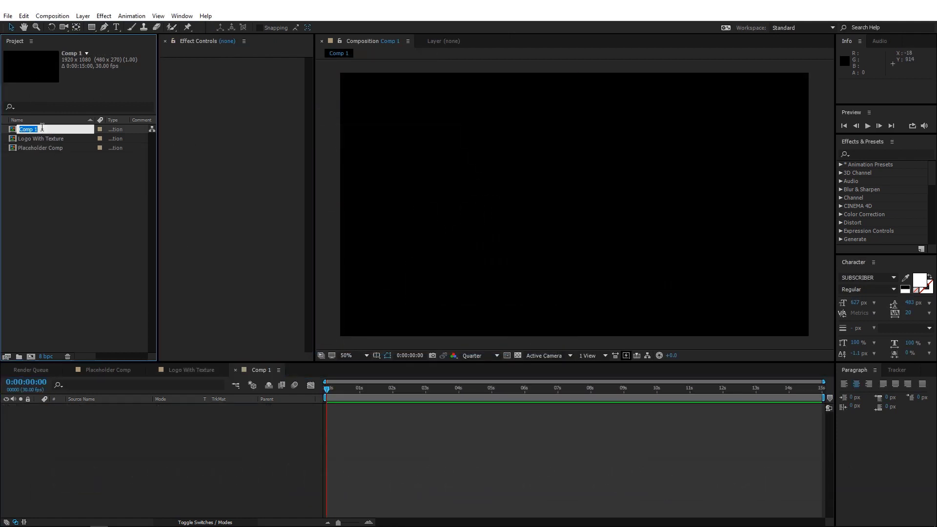
text(Texture Matte)
key(Return)
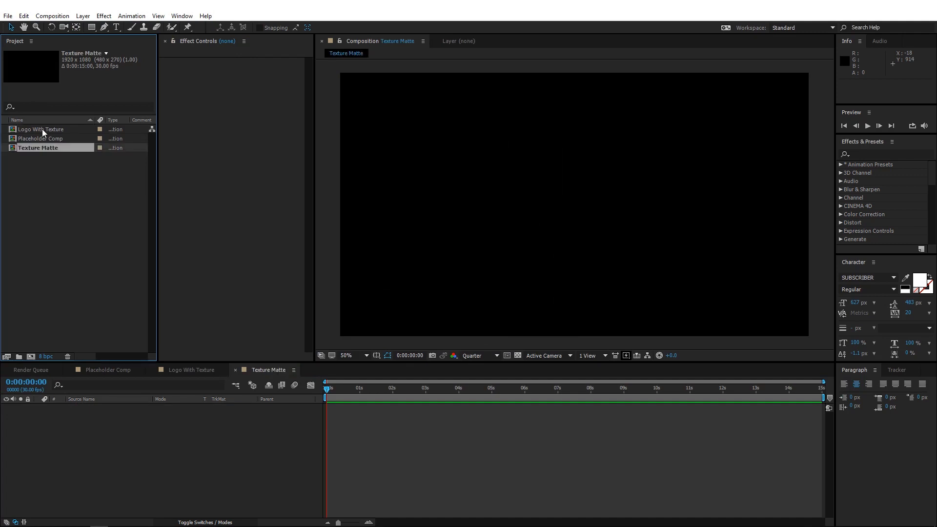
- Import the pexels-photo-1269968 image, add it to the Texture Matte composition and scale it to about 103.1% to fill the frame width
double_click(53, 178)
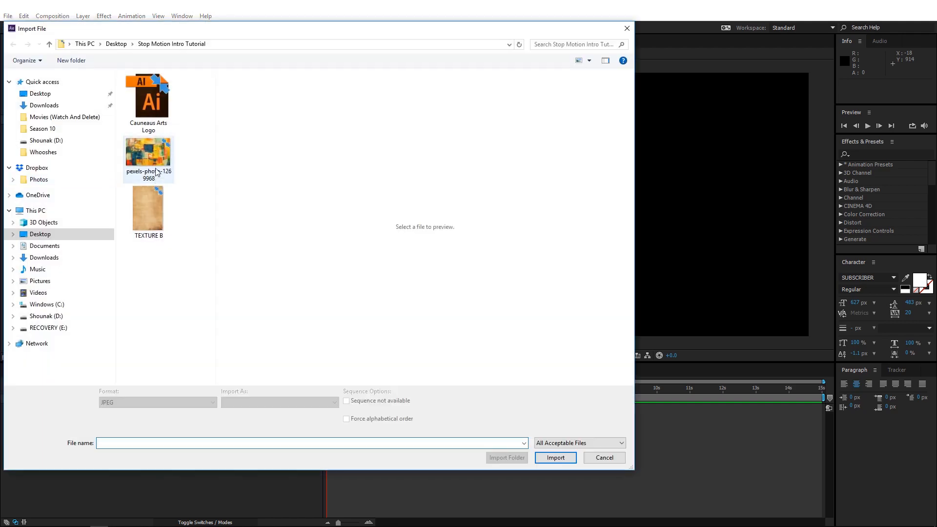
double_click(157, 170)
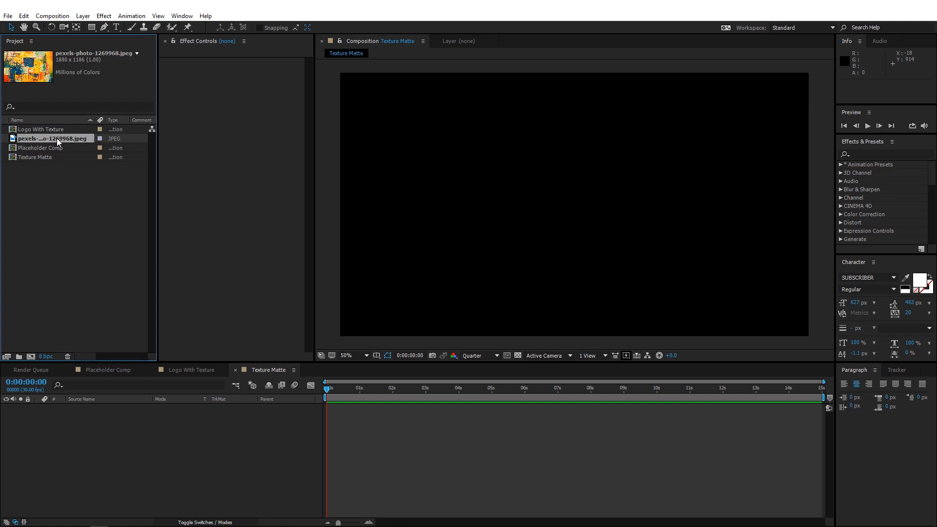
drag(57, 139, 110, 460)
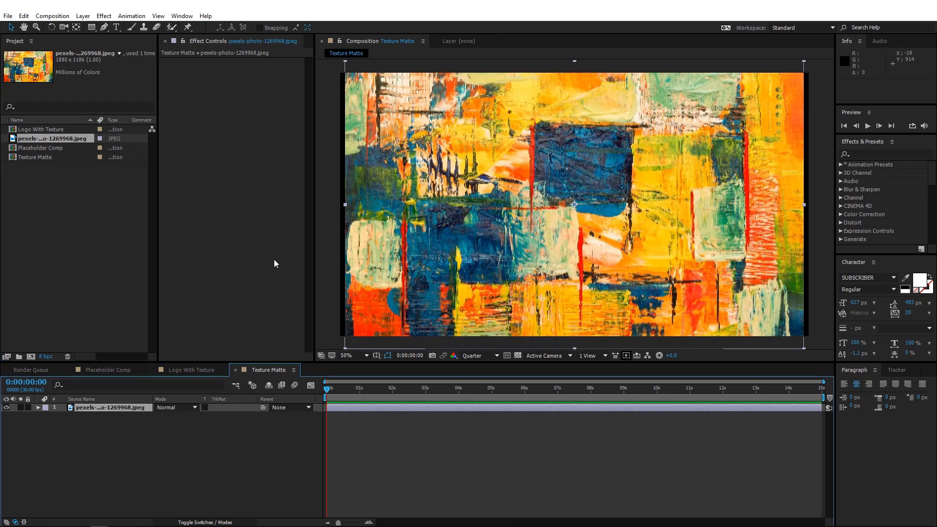
key(s)
drag(187, 416, 201, 416)
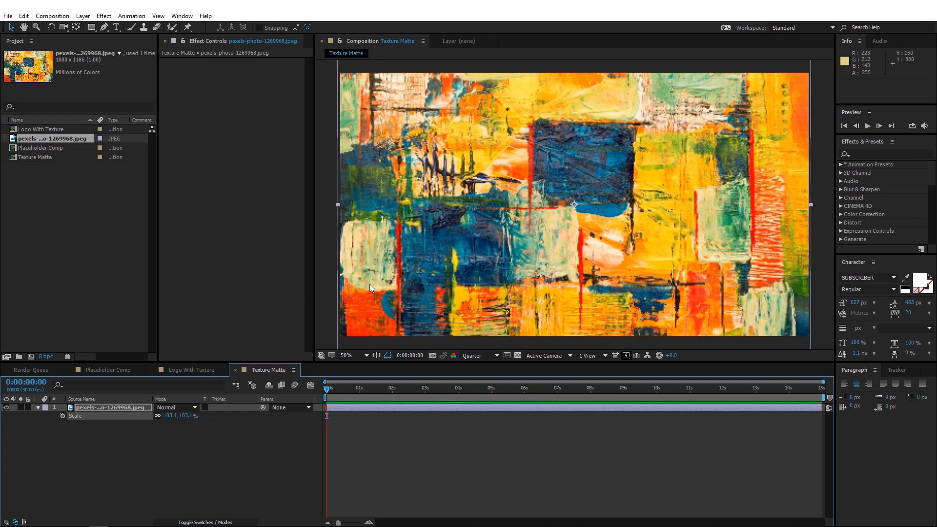
- Add Texture Matte to the Logo With Texture composition, beneath the Placeholder Comp layer
click(197, 374)
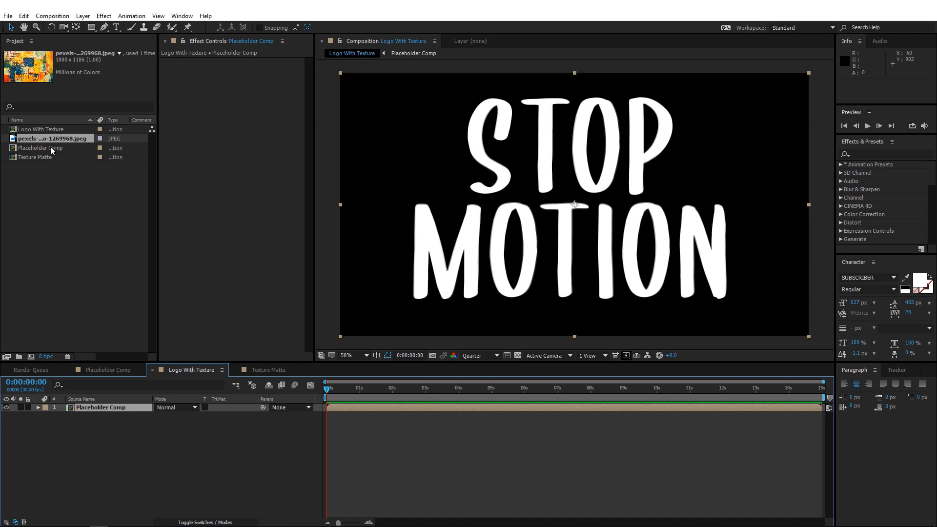
drag(46, 156, 109, 451)
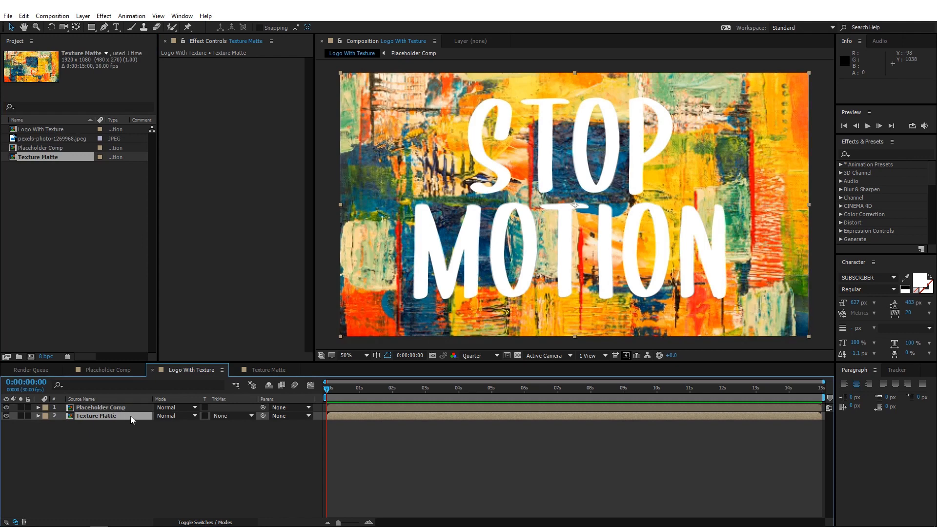
click(222, 415)
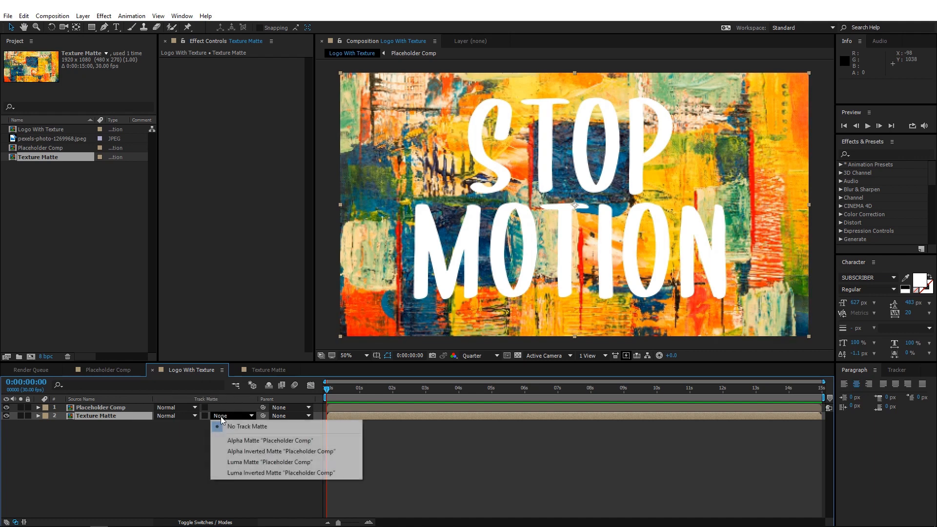
click(144, 440)
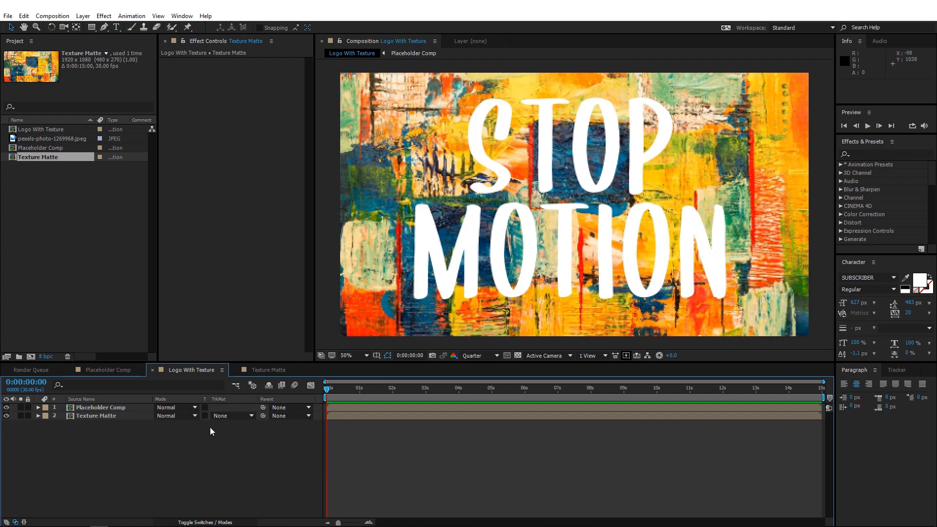
click(188, 522)
click(187, 522)
click(187, 522)
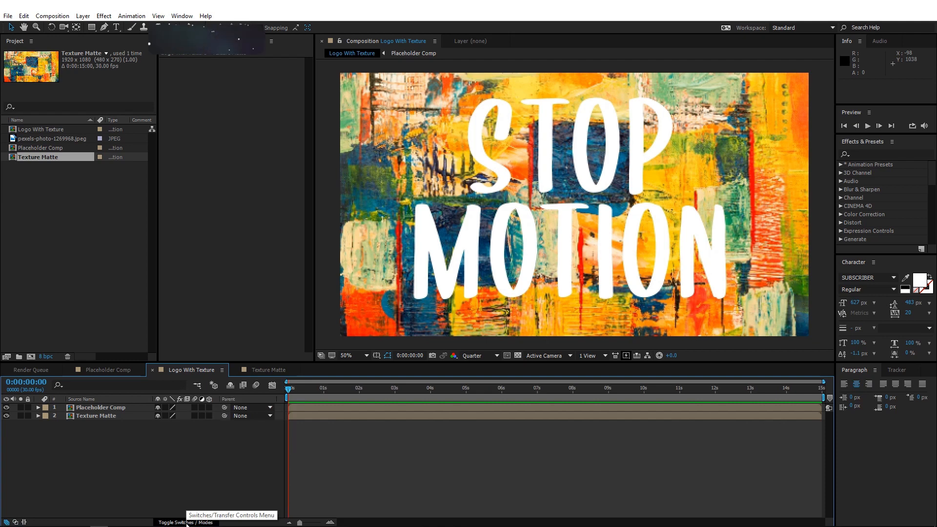
click(188, 522)
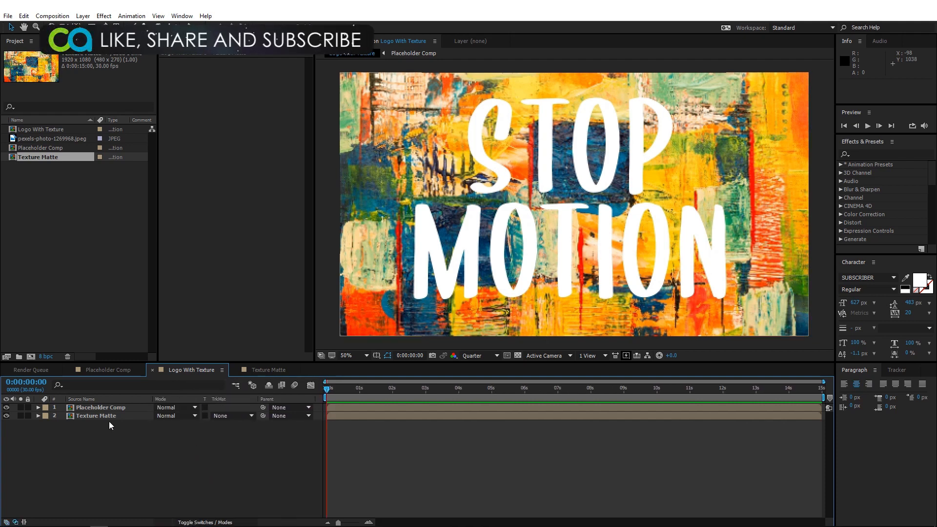
- Set the Texture Matte layer's track matte to Alpha Matte "Placeholder Comp"
click(225, 417)
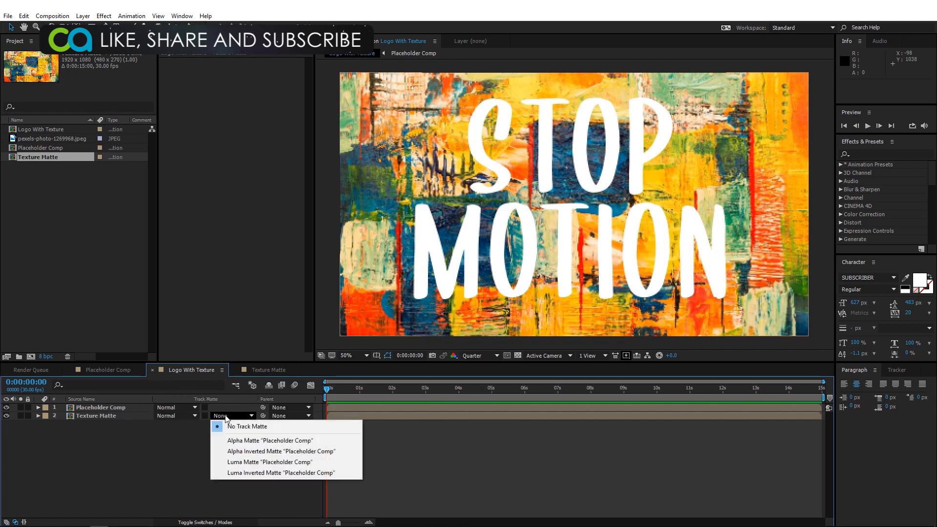
click(226, 440)
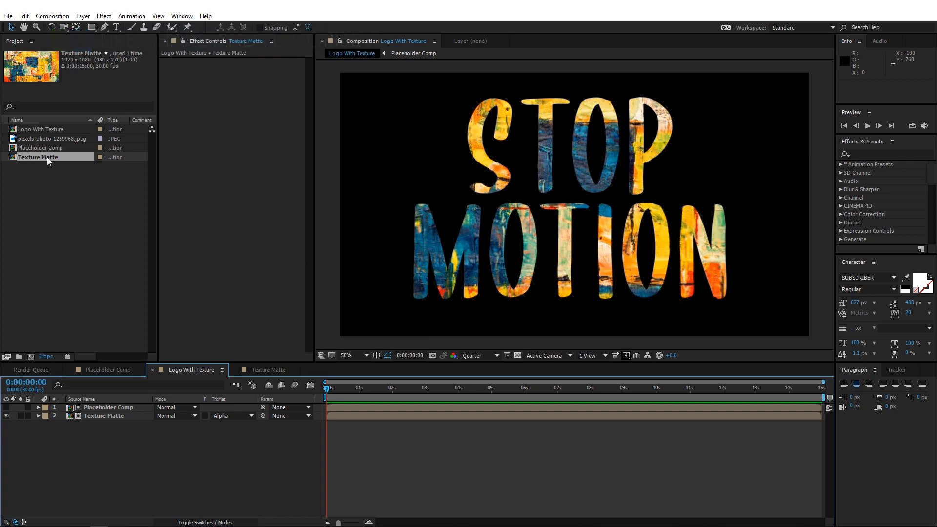
- Nest Logo With Texture in a new composition and rename that composition Canvas Extended
click(42, 129)
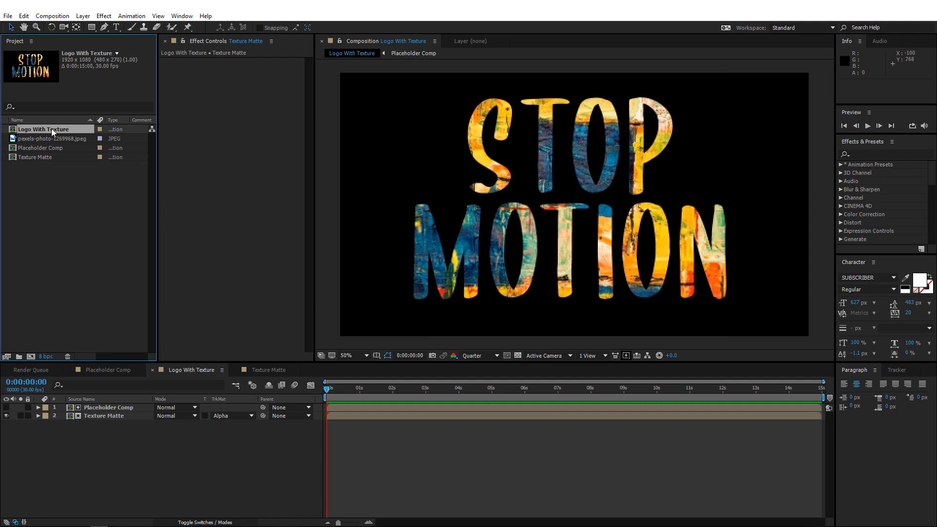
drag(52, 127, 29, 359)
key(Return)
text(C)
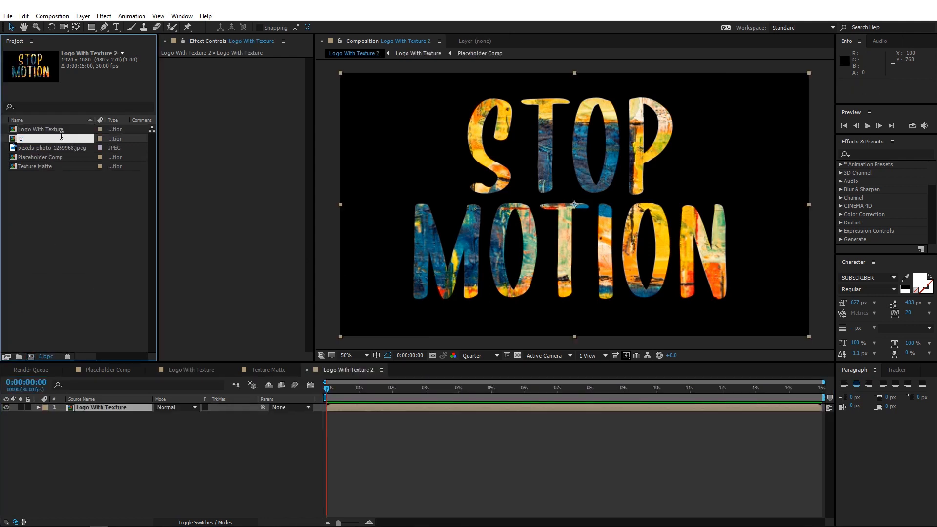
text(anvas Extended)
click(51, 145)
click(54, 138)
click(55, 129)
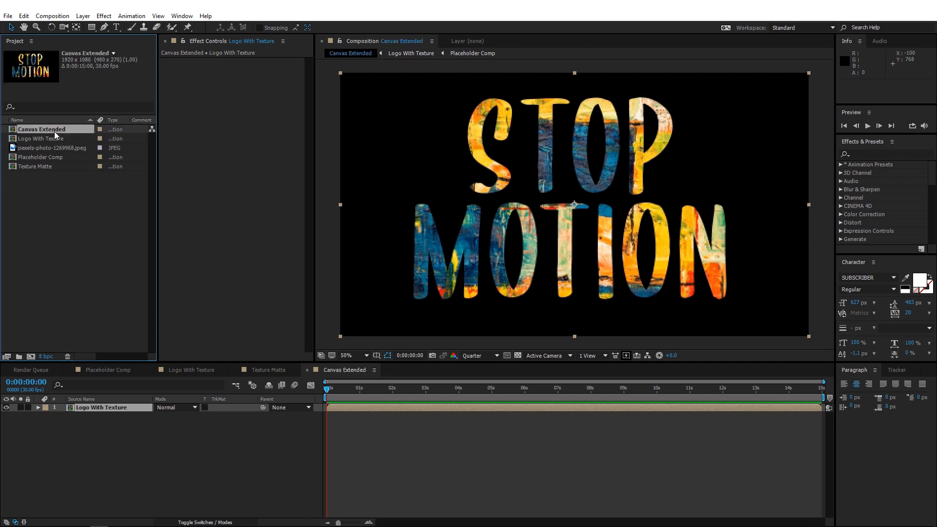
- Double the Canvas Extended composition's height to 2160 px with the aspect ratio locked, for a 3840 x 2160 frame
click(52, 15)
click(57, 42)
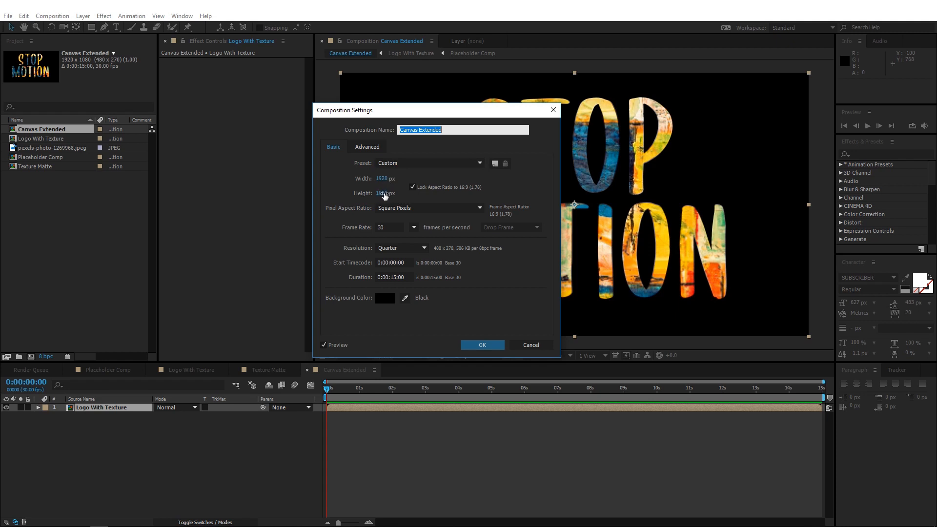
click(384, 195)
click(396, 193)
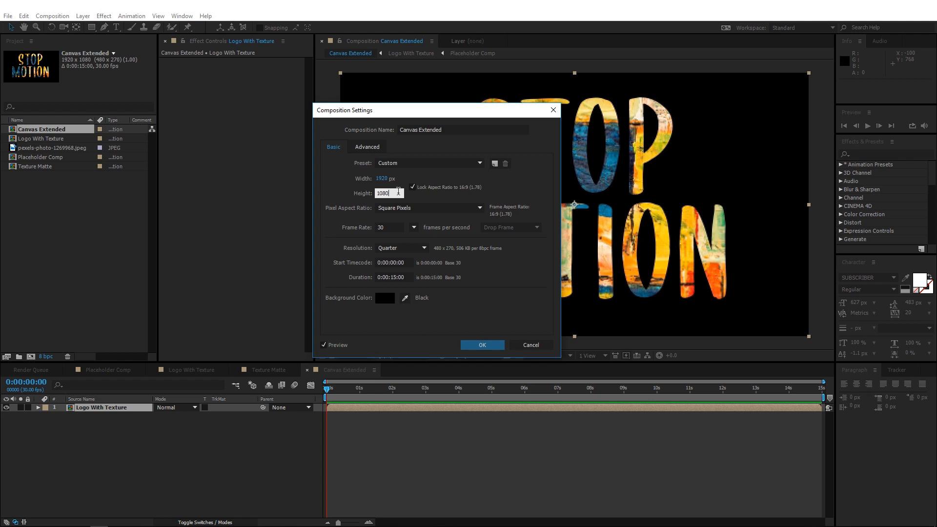
text(*2)
click(482, 346)
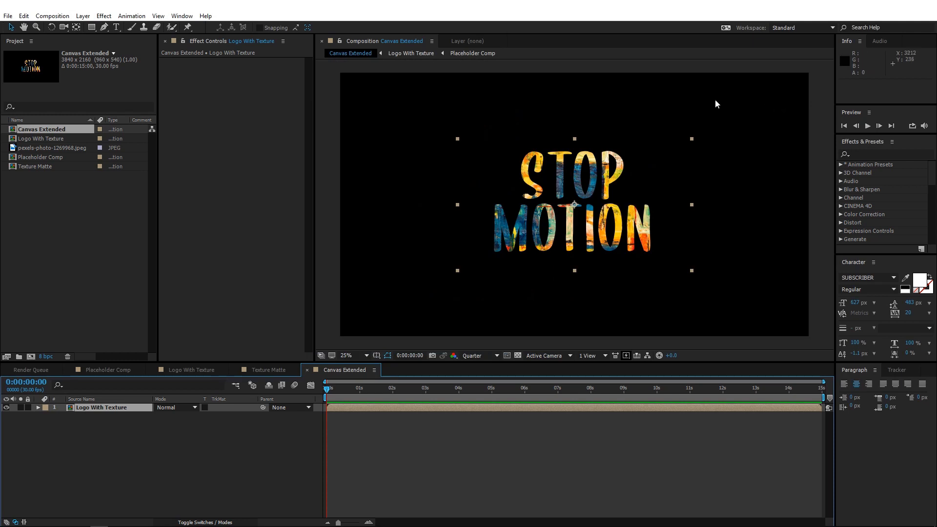
- Nest Canvas Extended in a new composition and rename that composition Shatter Comp
click(51, 130)
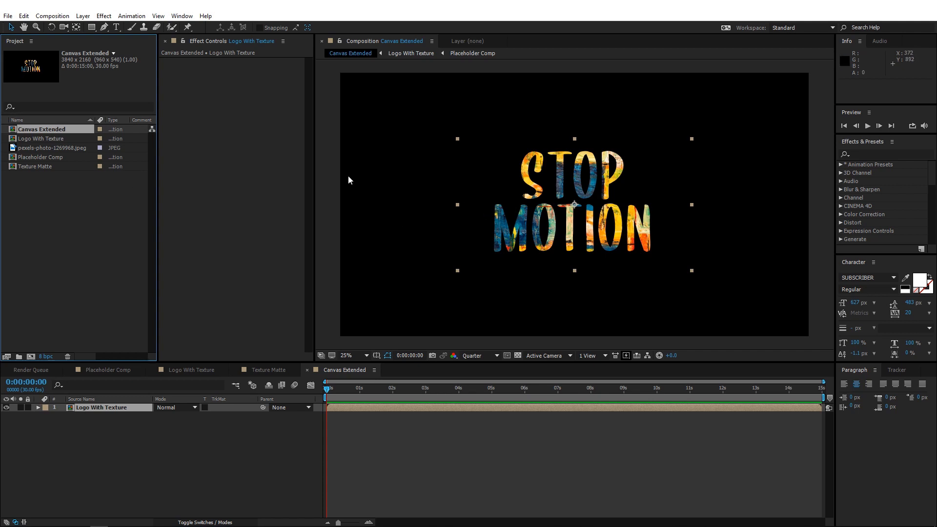
drag(60, 132, 34, 363)
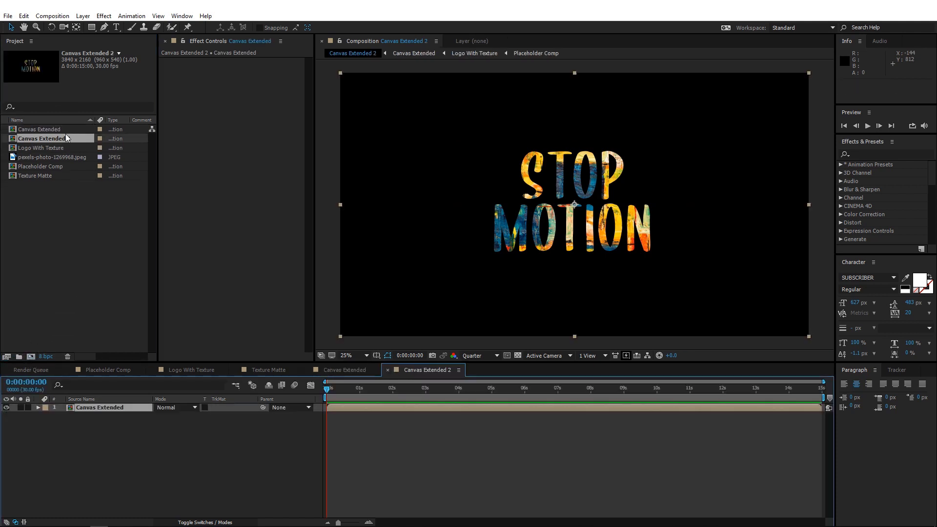
click(63, 138)
key(Return)
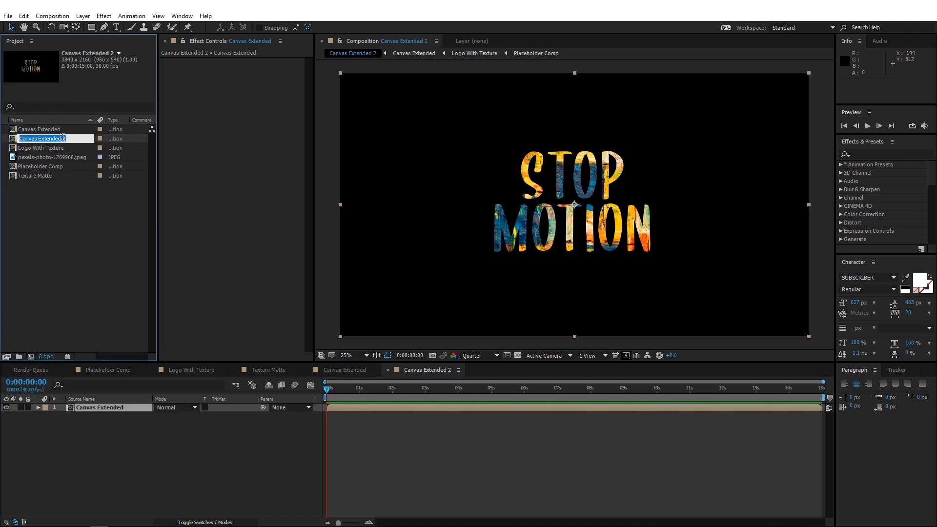
text(S)
text(Sha)
text(tter COmp)
key(Return)
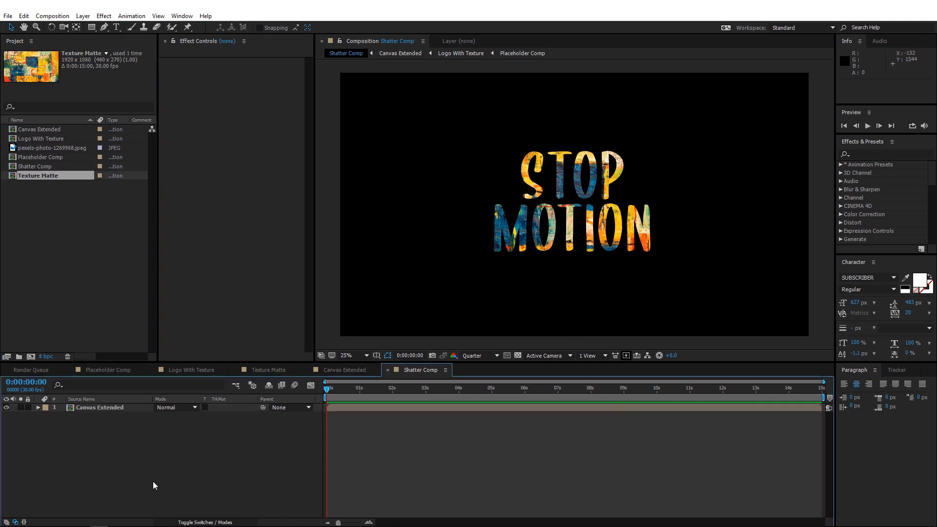
- Apply the Shatter simulation effect to the Canvas Extended layer and set its View to Rendered
click(108, 407)
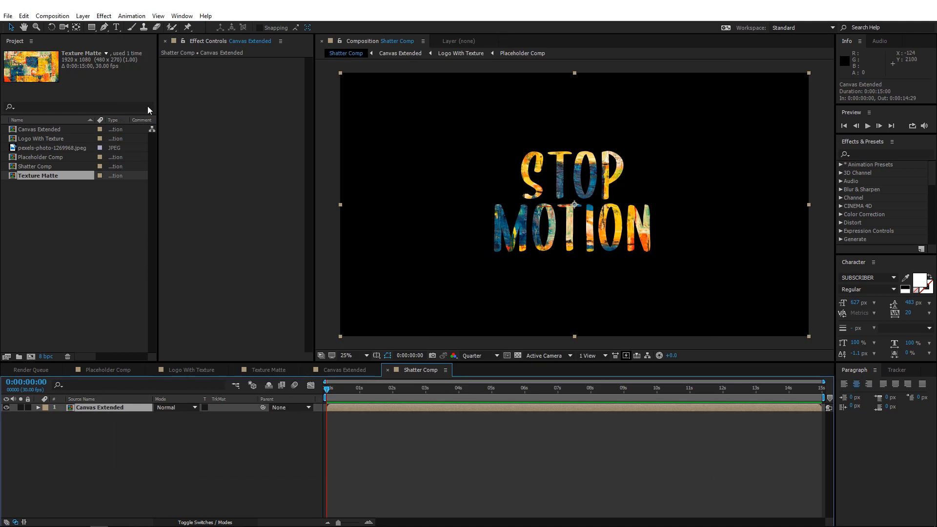
click(104, 16)
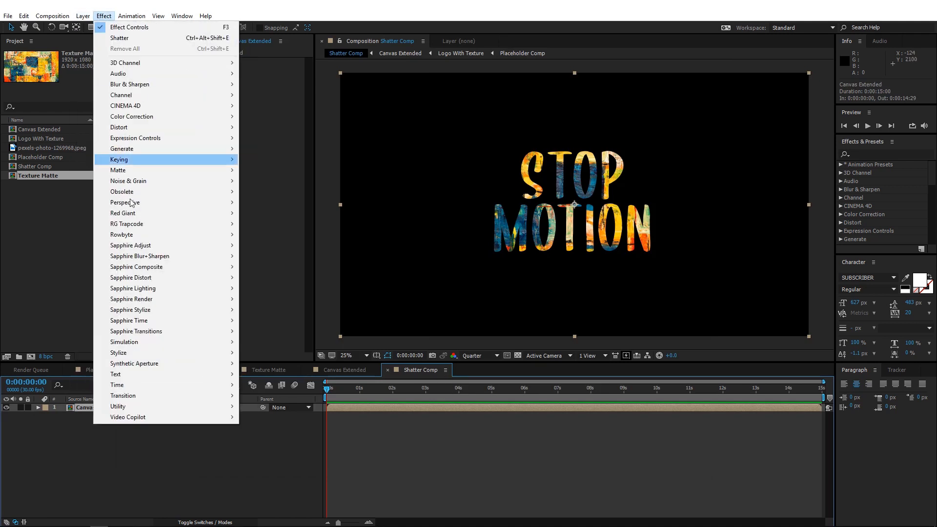
mouse_move(195, 341)
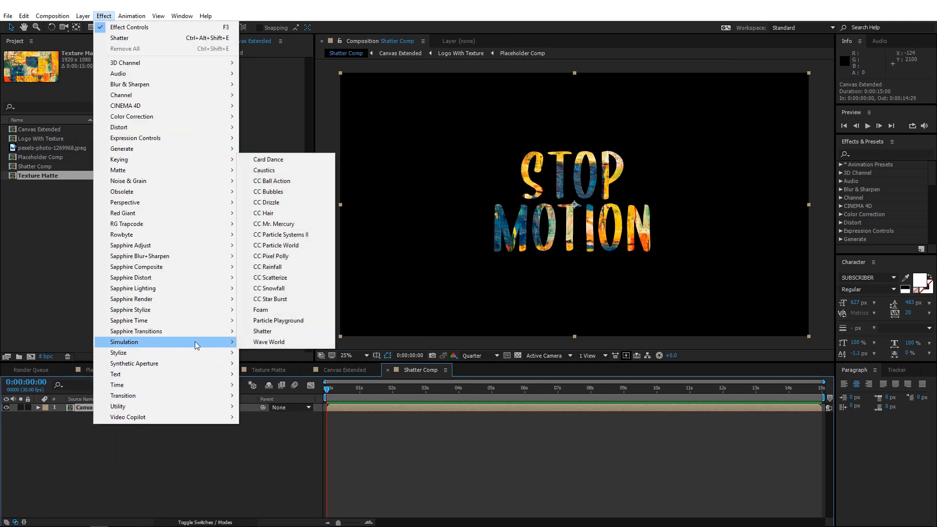
click(294, 331)
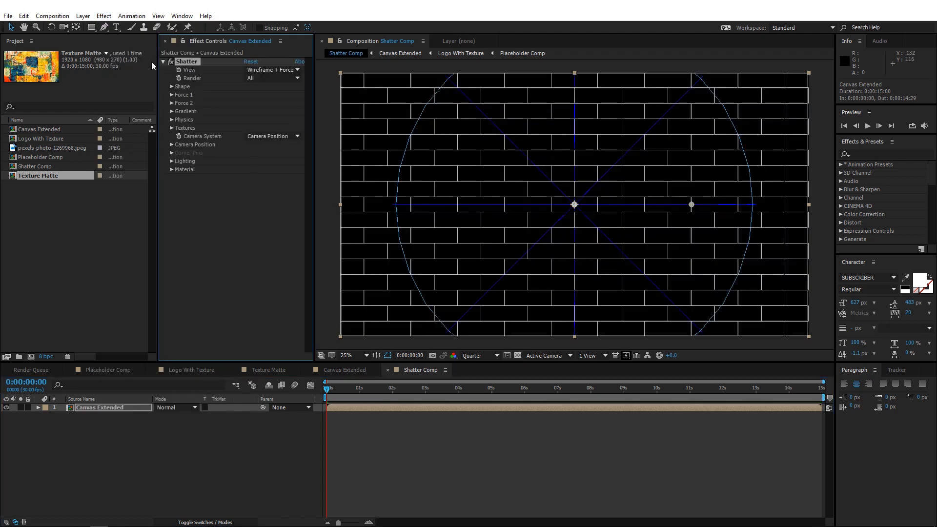
mouse_move(158, 83)
mouse_down()
mouse_move(137, 83)
mouse_move(146, 83)
mouse_up()
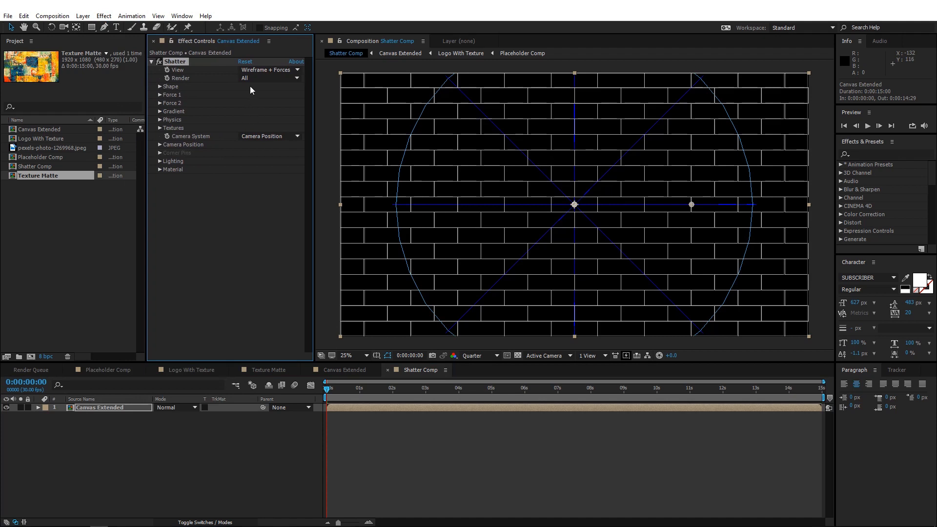
click(261, 71)
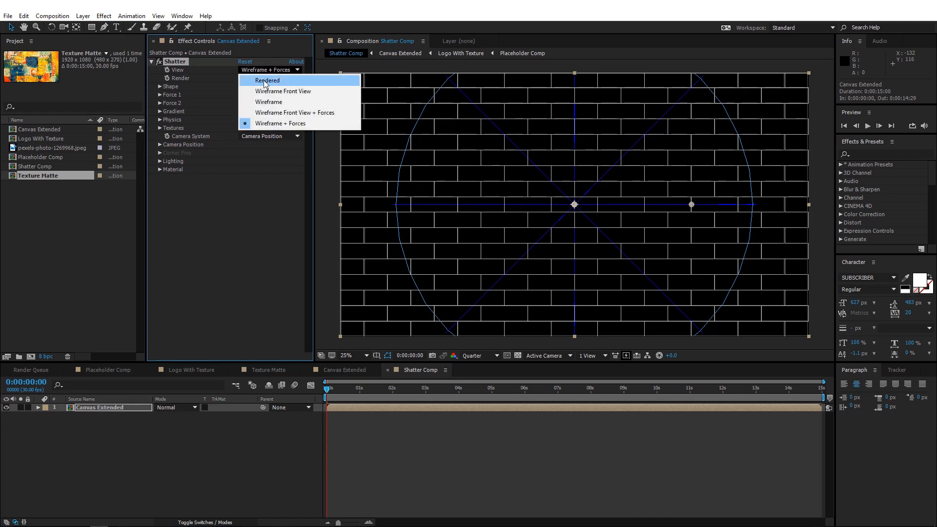
click(266, 81)
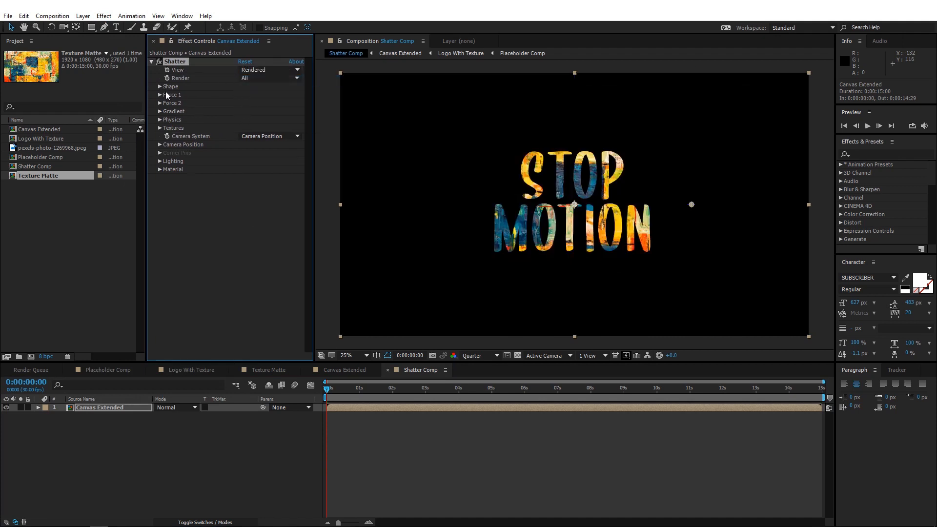
- At frame 5, set Shatter's shape pattern to Glass, with Repetitions of 41.90 and an Extrusion Depth of 0
click(332, 389)
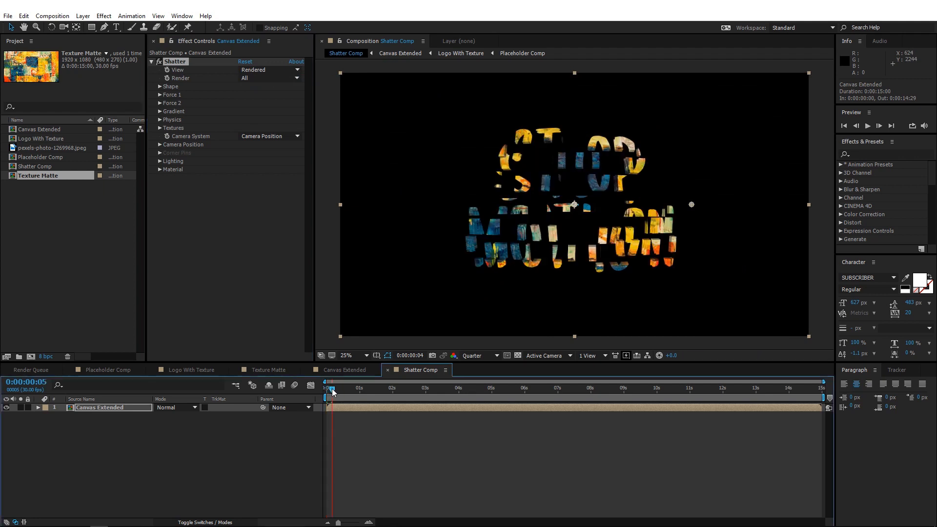
mouse_move(332, 389)
mouse_down()
mouse_move(340, 389)
mouse_move(332, 390)
mouse_up()
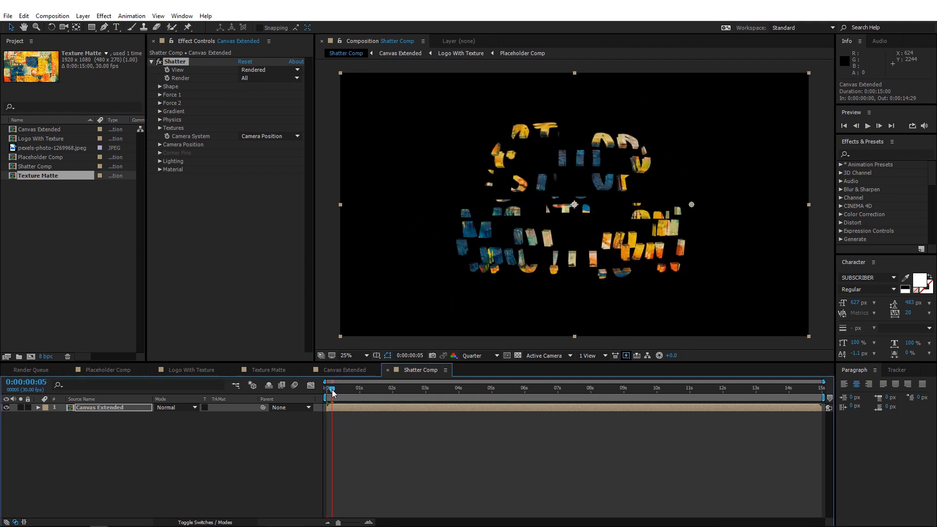
click(159, 86)
click(260, 97)
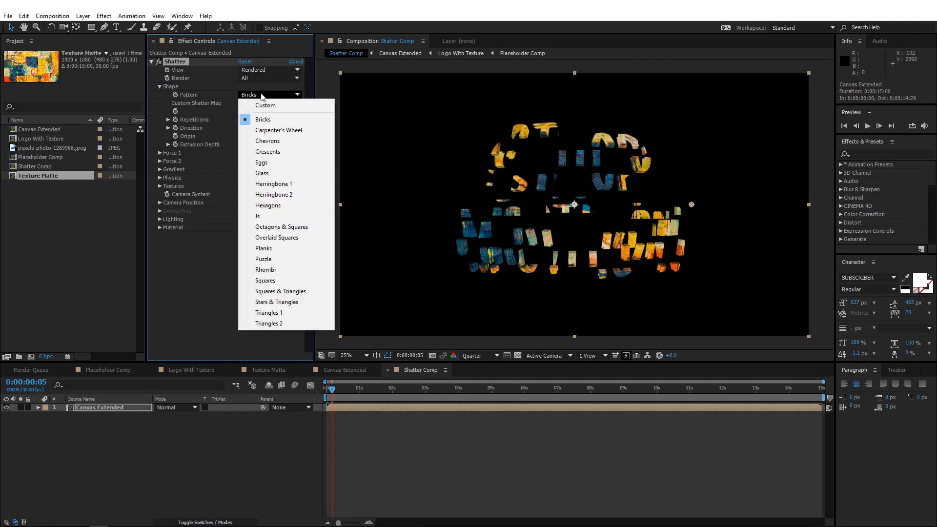
click(270, 172)
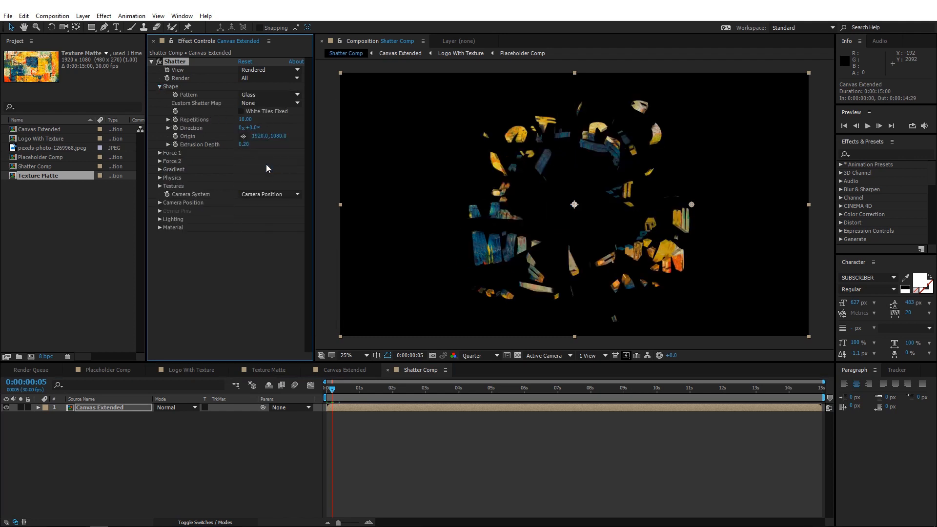
drag(252, 120, 402, 121)
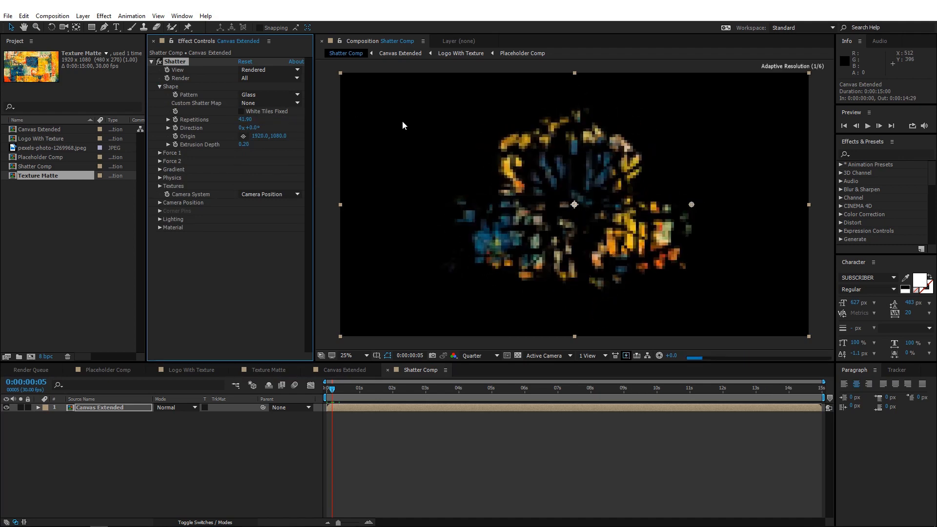
click(242, 144)
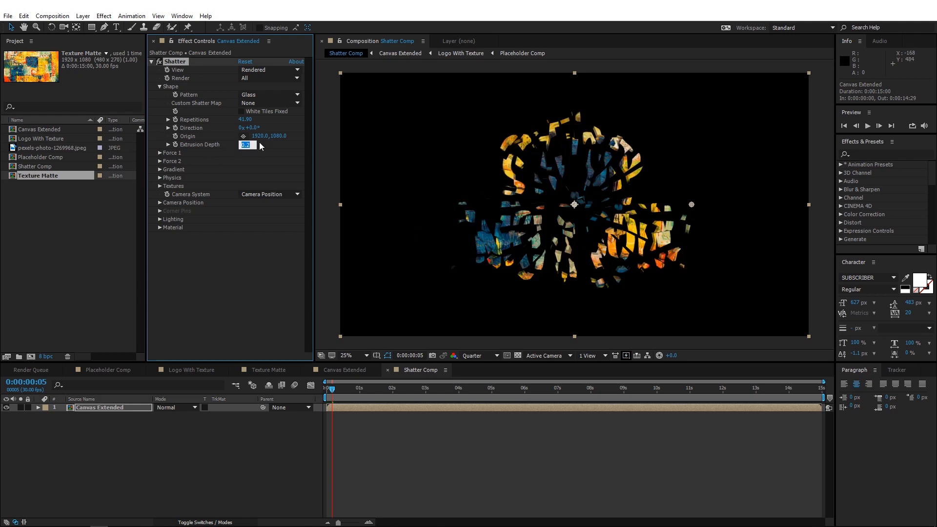
key(Return)
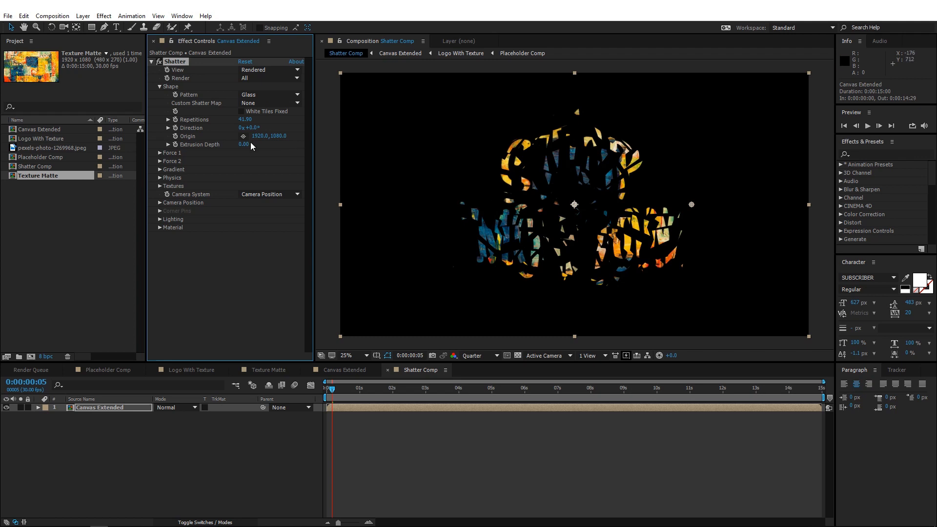
- Enable keyframing for Shatter's Force 1 Position and Radius at the start of the timeline
click(160, 153)
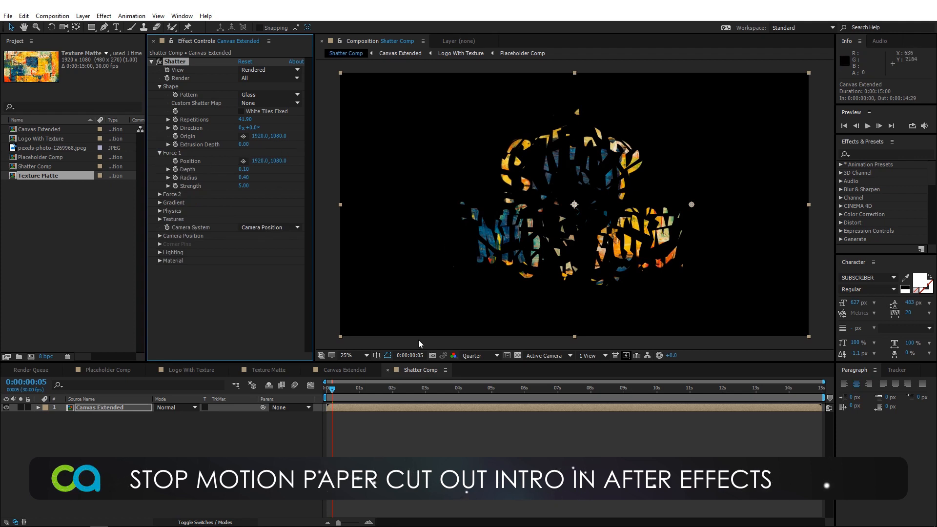
drag(332, 389, 321, 388)
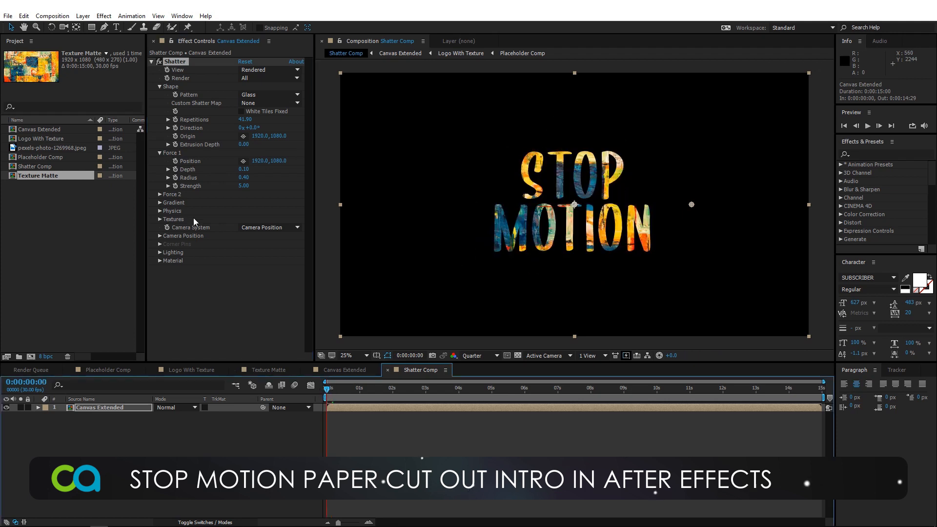
click(175, 162)
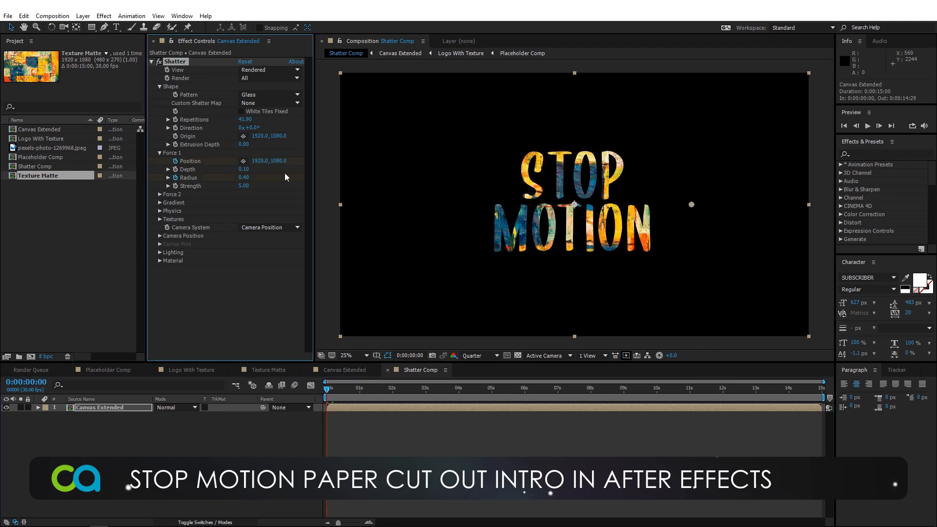
- At the first frame, place the Force 1 position below and right of the text at about 2844, 1580 and set Radius to 0.06
click(243, 162)
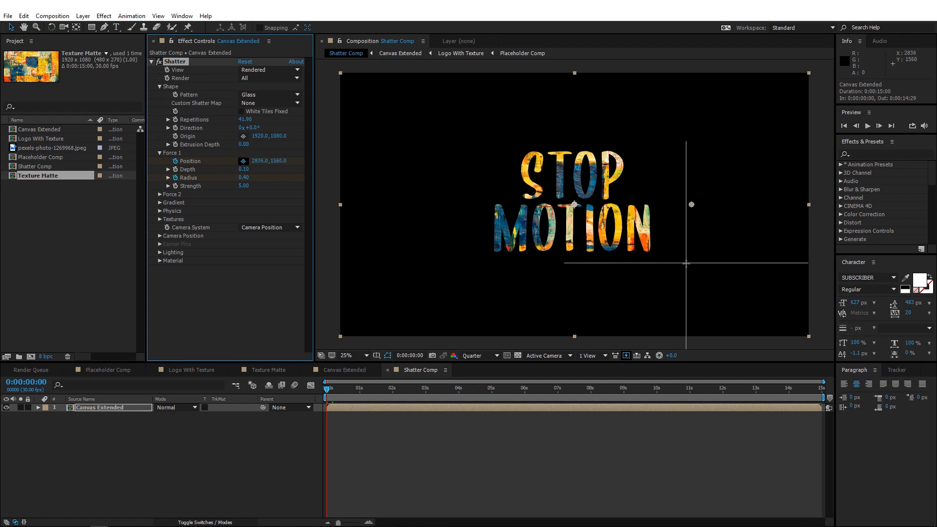
click(688, 271)
drag(693, 274, 685, 263)
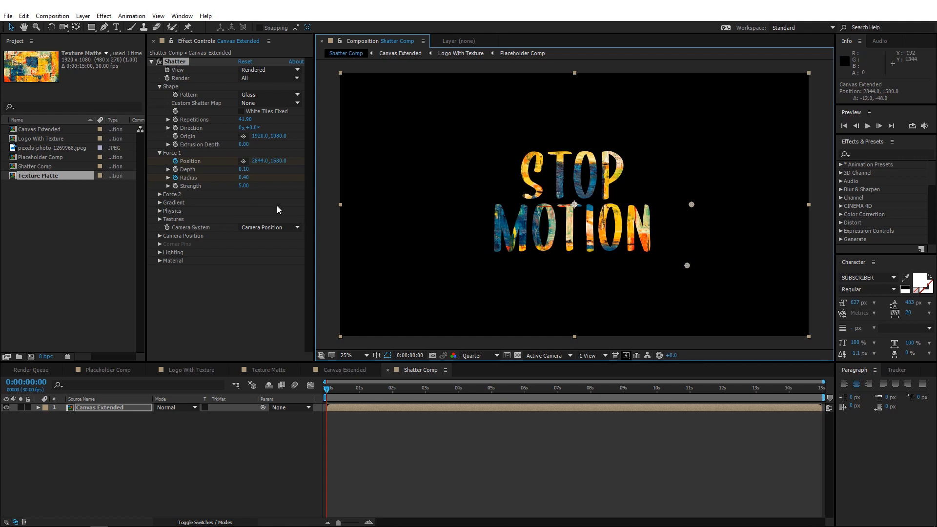
click(245, 178)
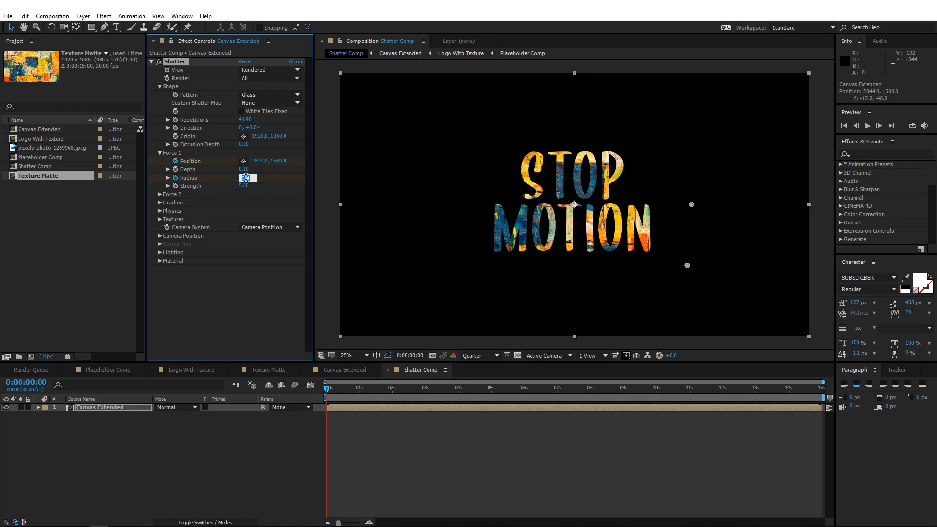
text(.06)
key(Return)
- At 0:00:02:00, show the layer's keyframes and place the Force 1 position beside the text's left side at about 1344, 972
drag(331, 394, 394, 393)
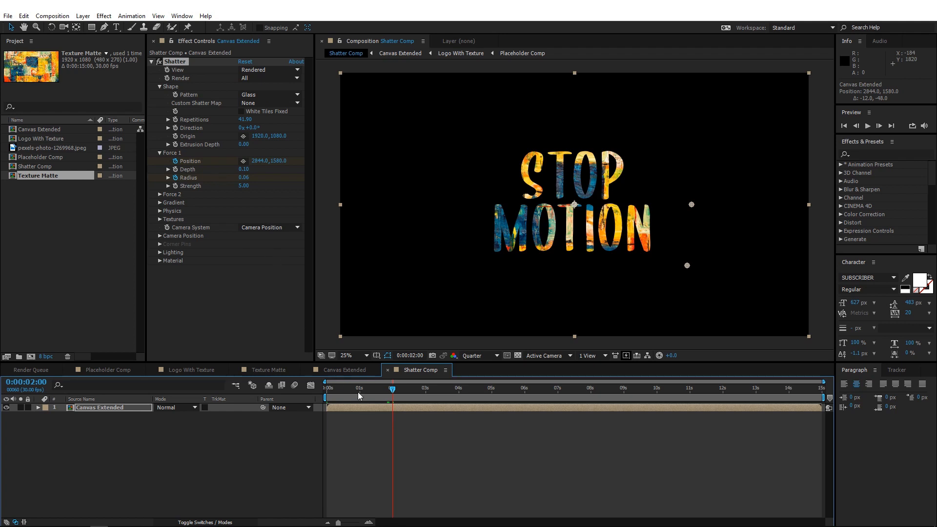
key(u)
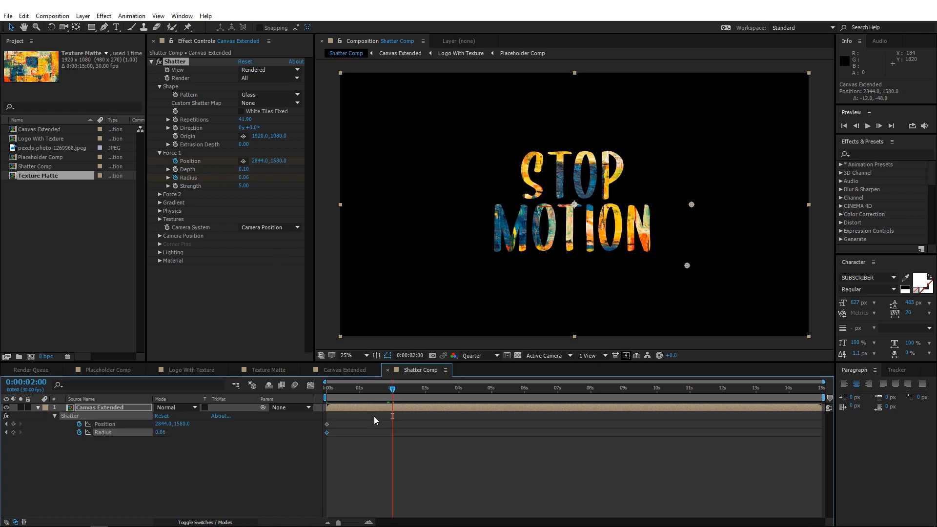
click(108, 408)
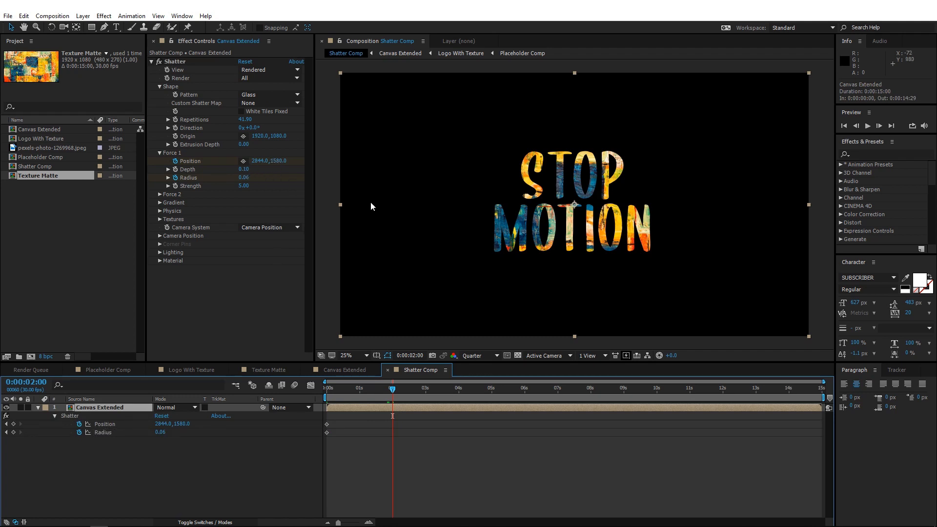
click(206, 159)
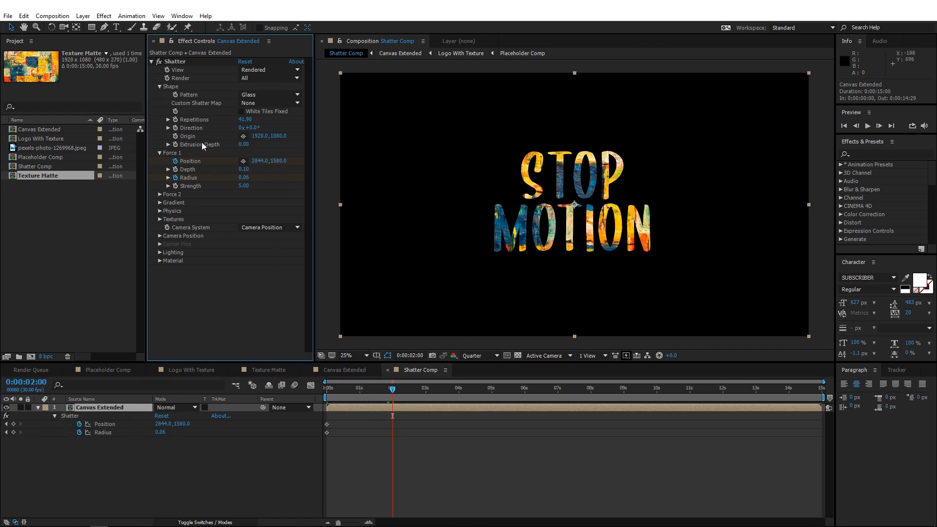
click(174, 62)
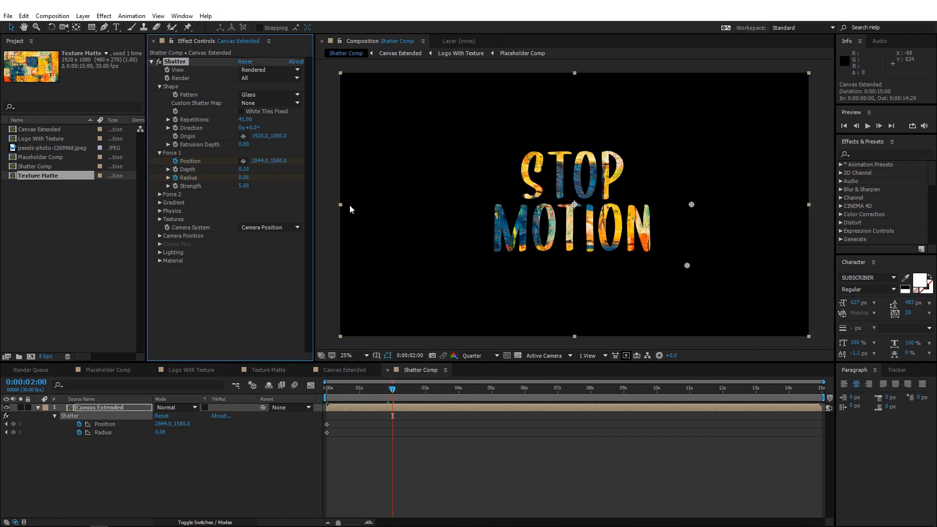
click(242, 162)
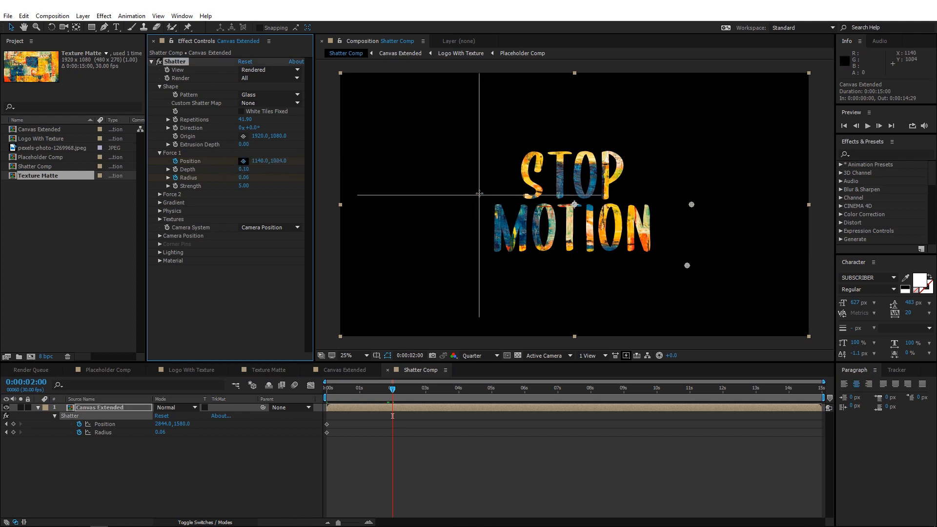
click(504, 191)
- At 0:00:02:00, set the Force 1 Radius to 0.14 and move its position to about 1440, 1052
click(247, 177)
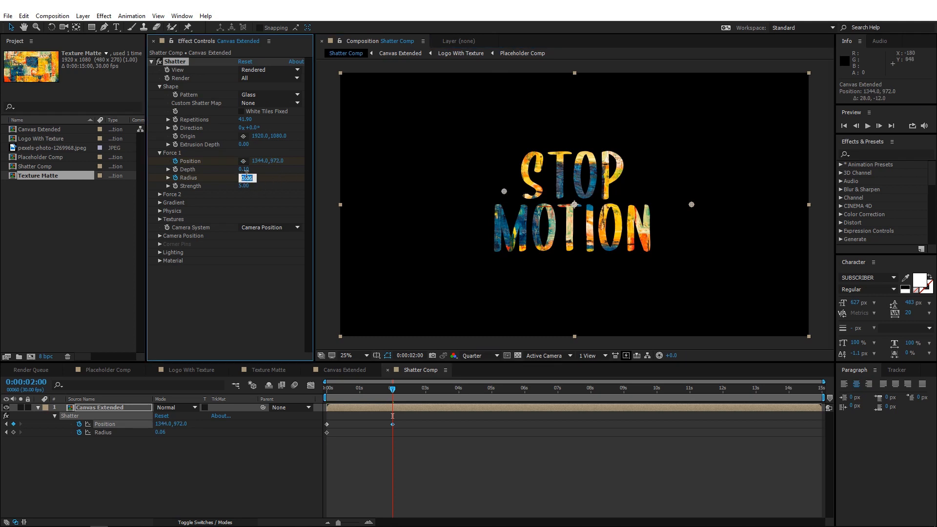
text(.15)
key(Return)
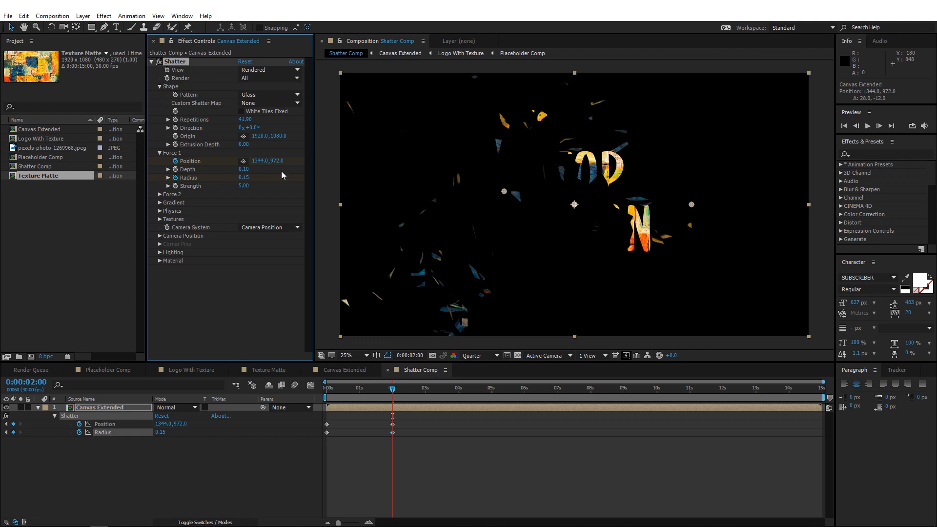
drag(248, 178, 245, 179)
click(246, 178)
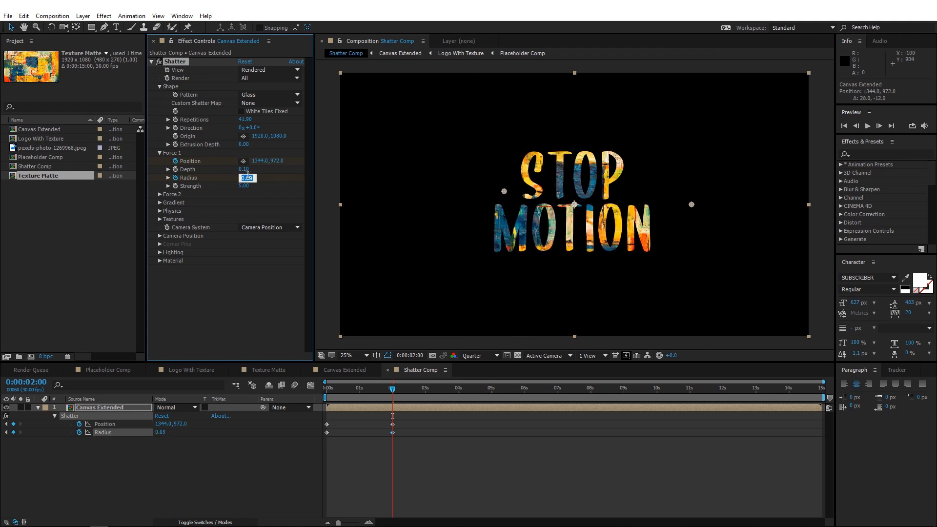
text(.14)
key(Return)
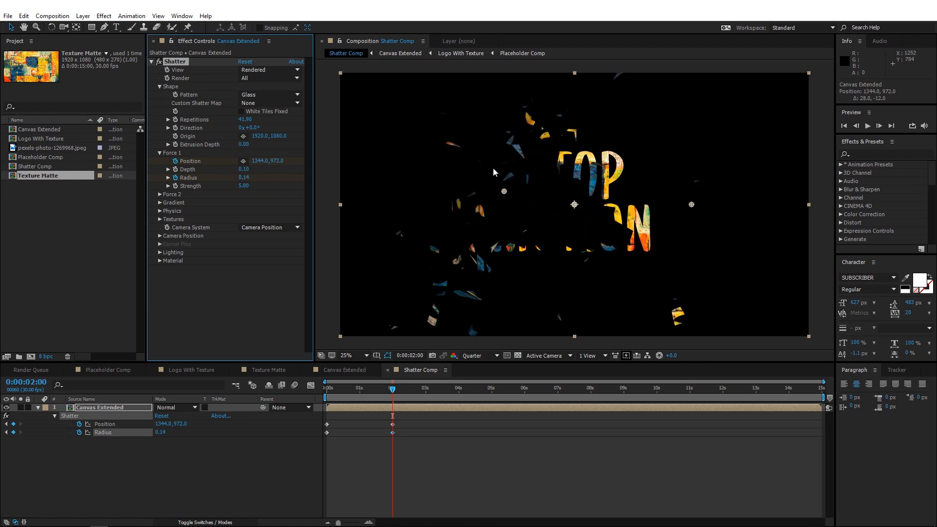
drag(504, 193, 515, 200)
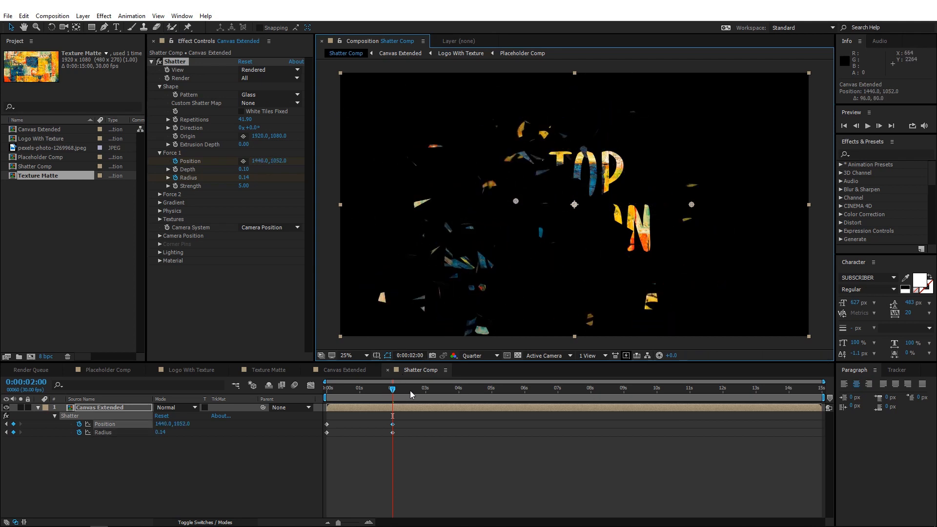
- At 0:00:03:19, move Shatter's Force 1 position to about 2984, 772 beyond the text's upper right and set its Radius to 3.14
drag(409, 391, 446, 388)
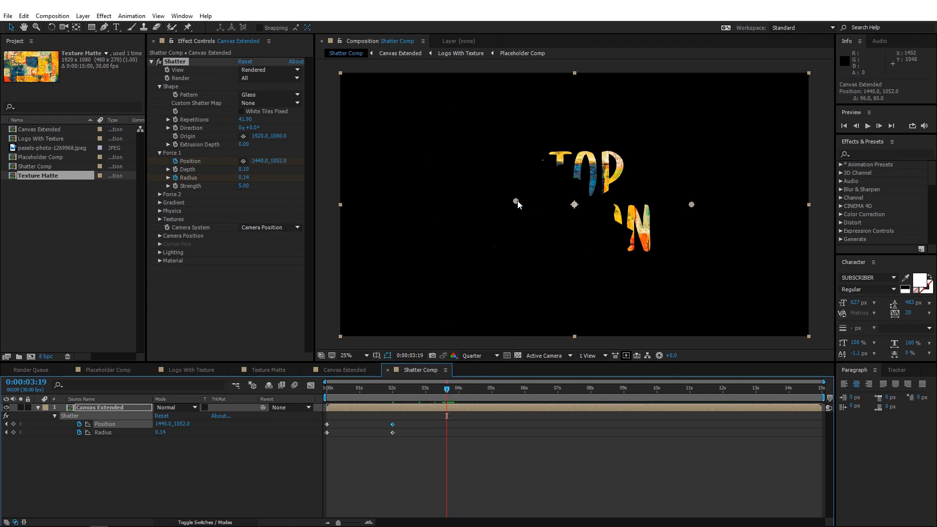
drag(516, 201, 704, 171)
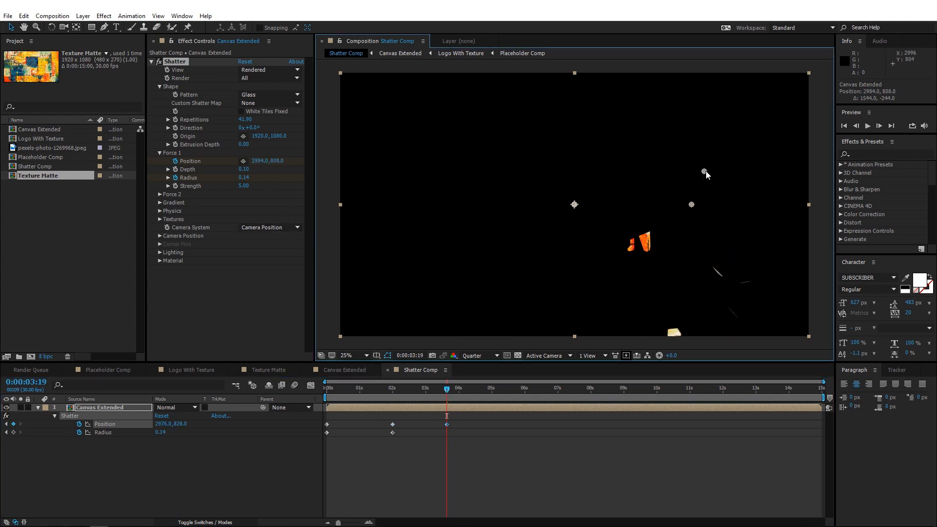
click(245, 178)
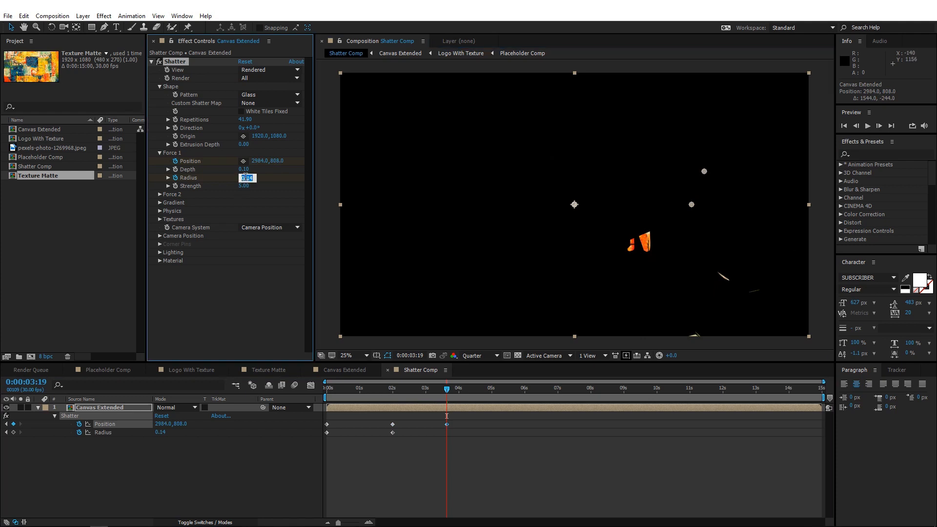
text(3)
key(Return)
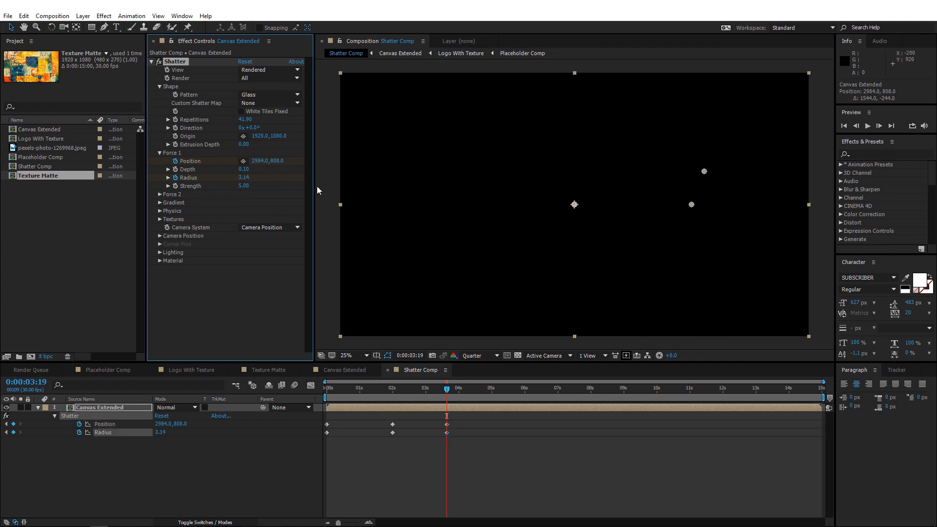
drag(704, 171, 704, 167)
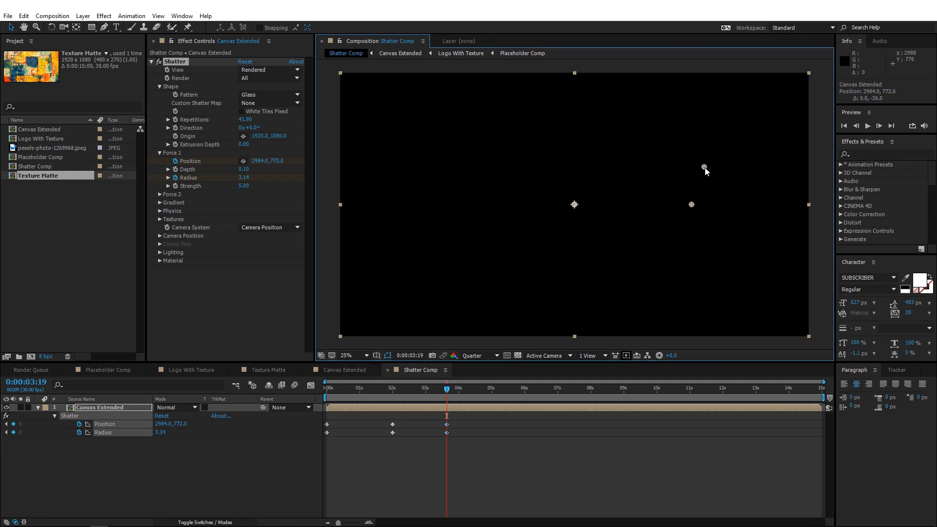
click(440, 439)
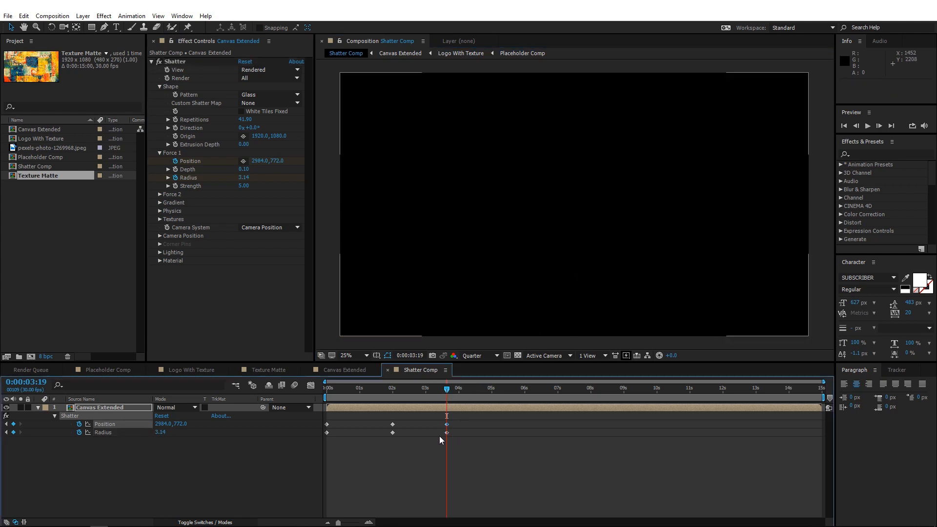
drag(440, 439, 445, 424)
- Check the shards at 0:00:02:09 and set Shatter's Physics Tumble Axis to XY with a Randomness of 0.38
drag(447, 389, 402, 403)
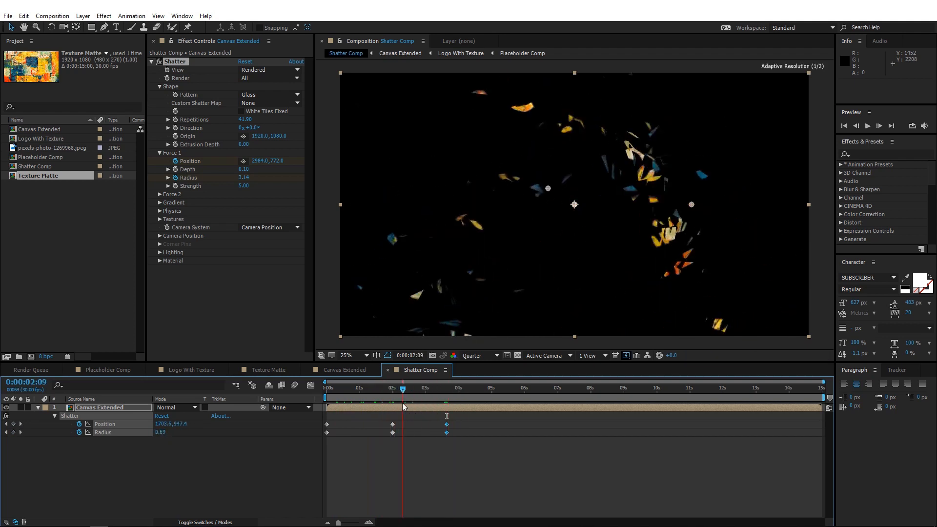
click(159, 211)
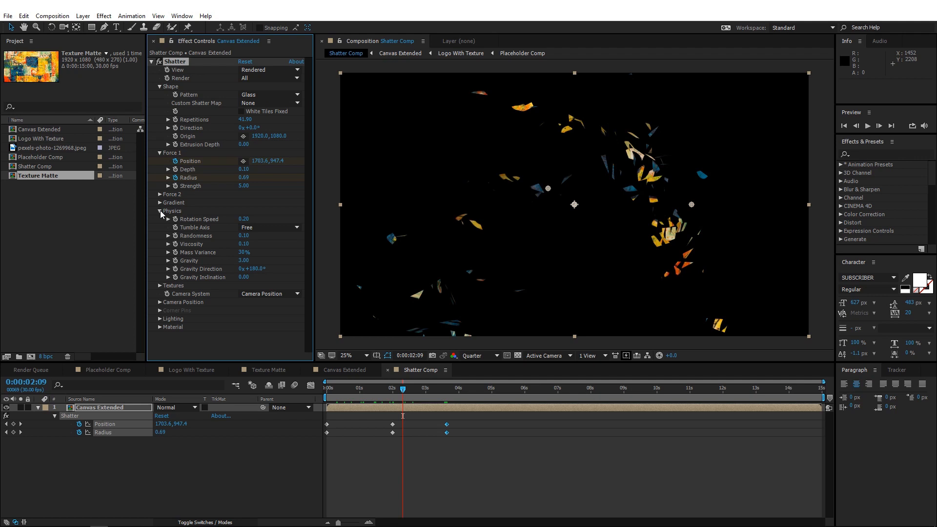
click(261, 228)
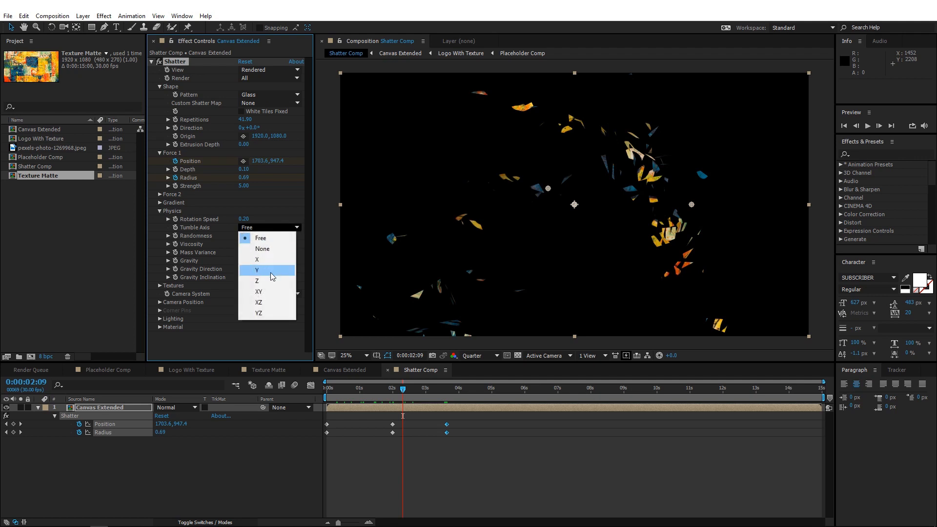
click(270, 292)
click(244, 236)
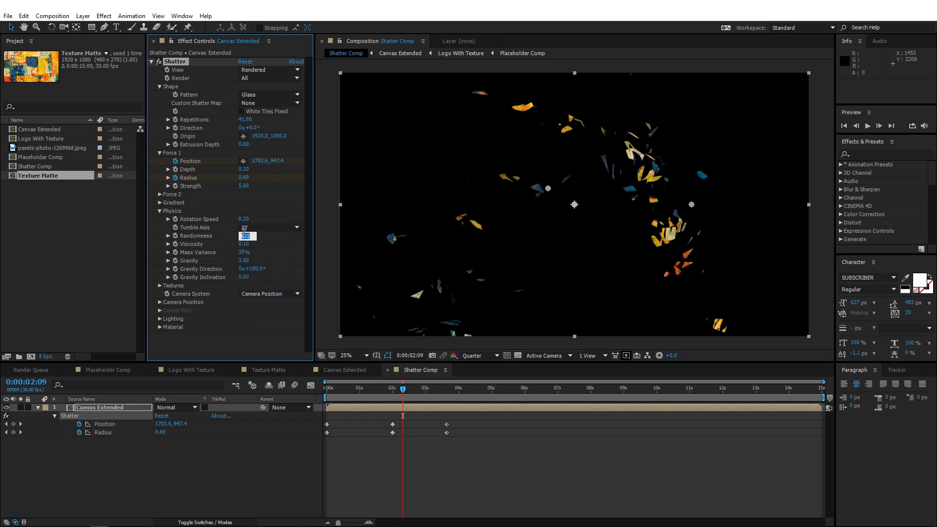
text(0.38)
key(Return)
- Set the Shatter Physics Viscosity to 0.33 and Mass Variance to 50%
click(244, 244)
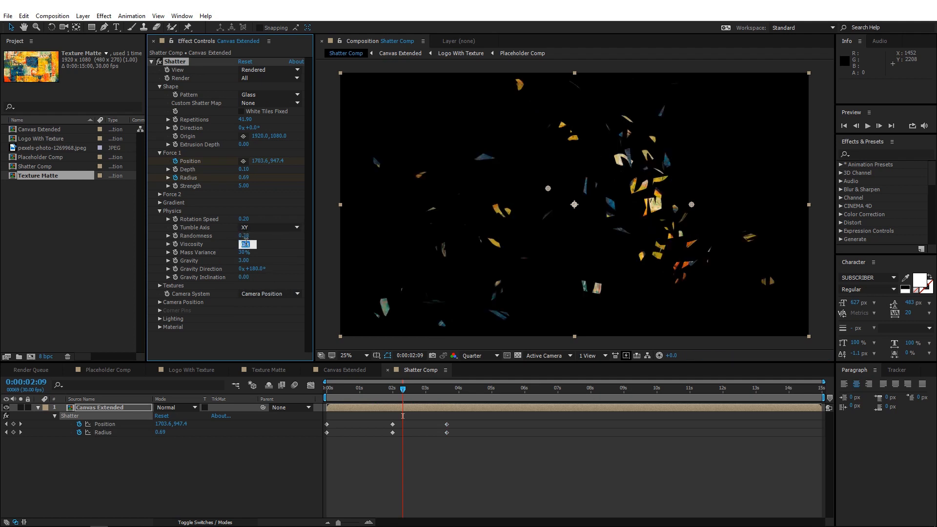
text(0.33)
key(Return)
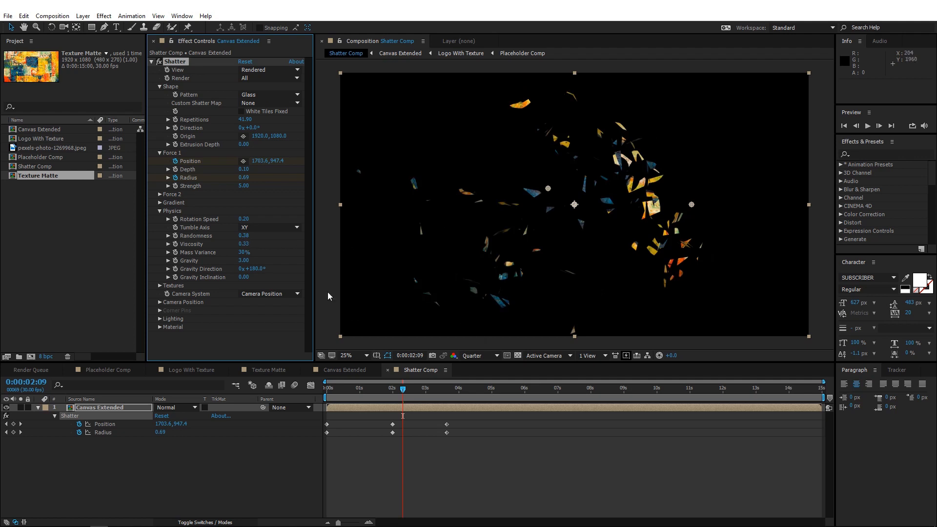
click(245, 252)
text(50)
key(Return)
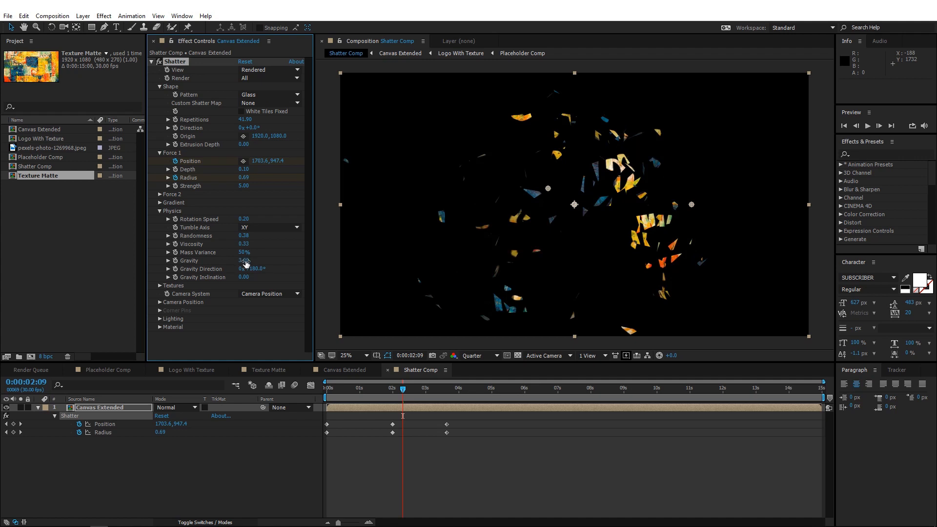
- Set the Shatter Gravity to 0 and preview how the pieces scatter up to 0:00:06:15
click(244, 260)
text(0)
key(Return)
drag(407, 388, 542, 389)
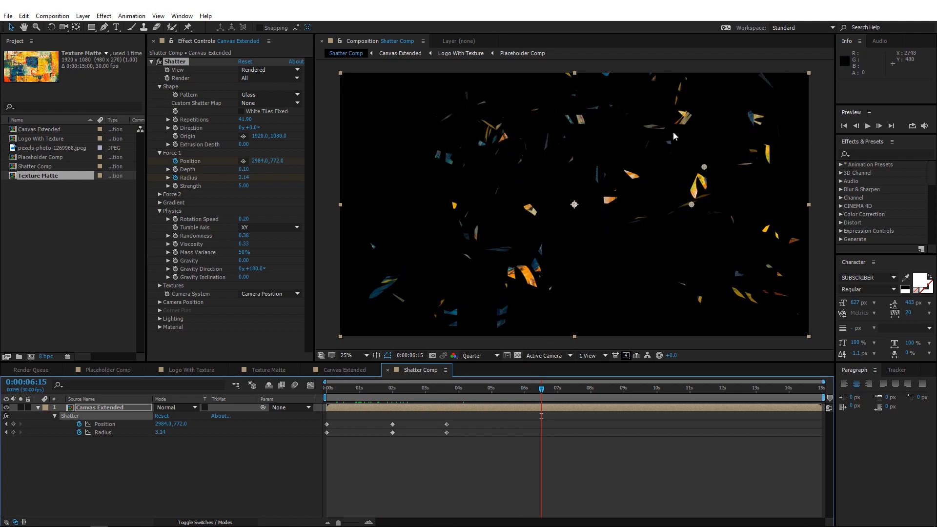
key(F2)
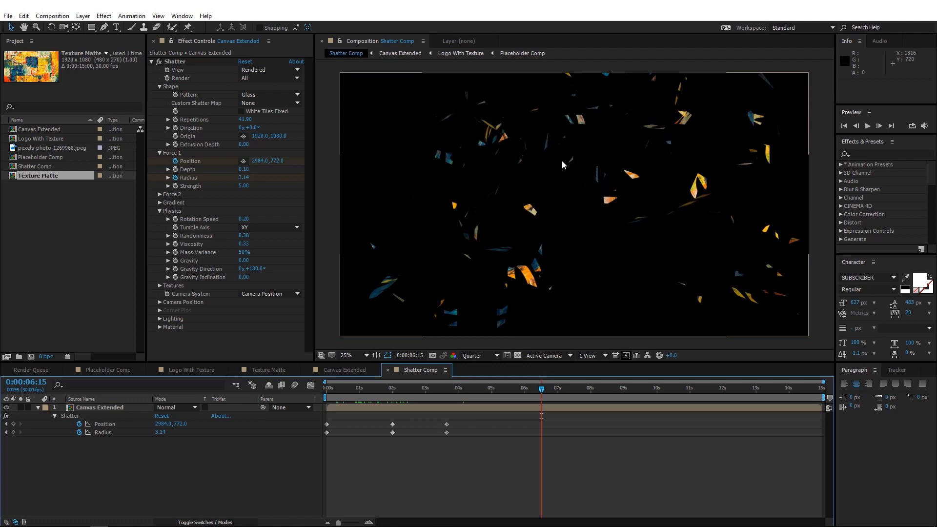
click(92, 27)
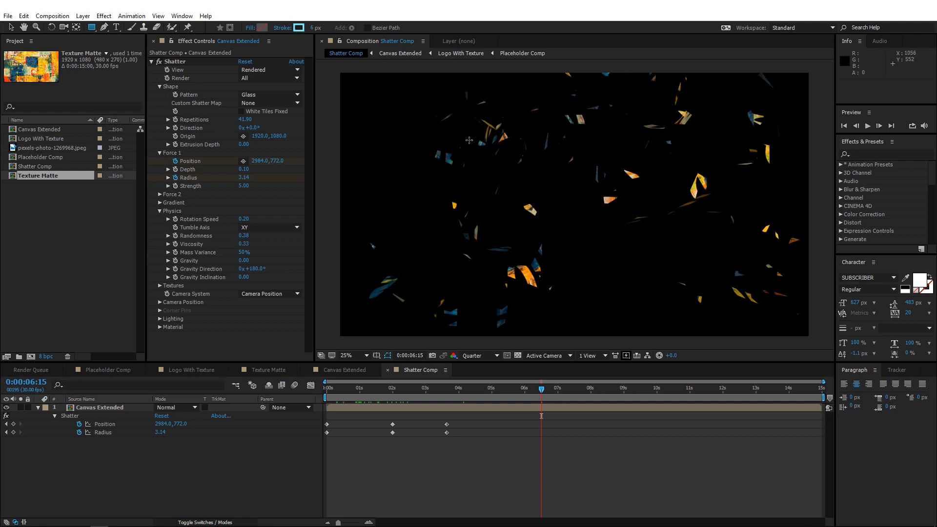
mouse_move(469, 140)
mouse_down()
mouse_move(576, 203)
mouse_move(692, 247)
mouse_move(702, 273)
mouse_move(675, 264)
mouse_move(691, 272)
mouse_up()
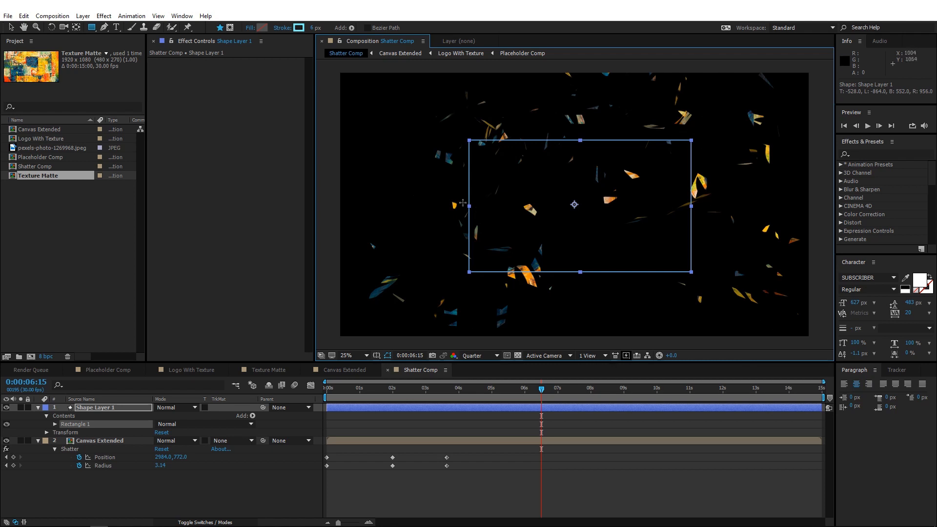
key(Delete)
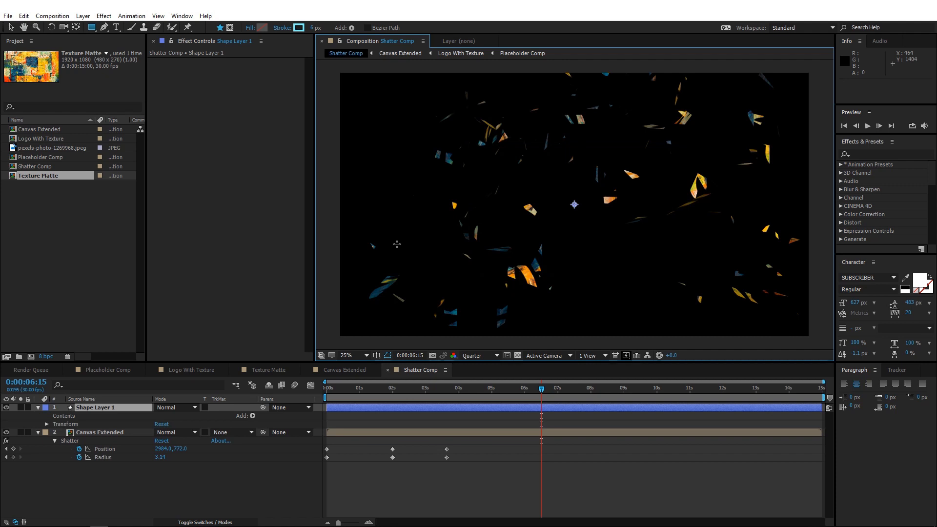
click(127, 408)
key(Delete)
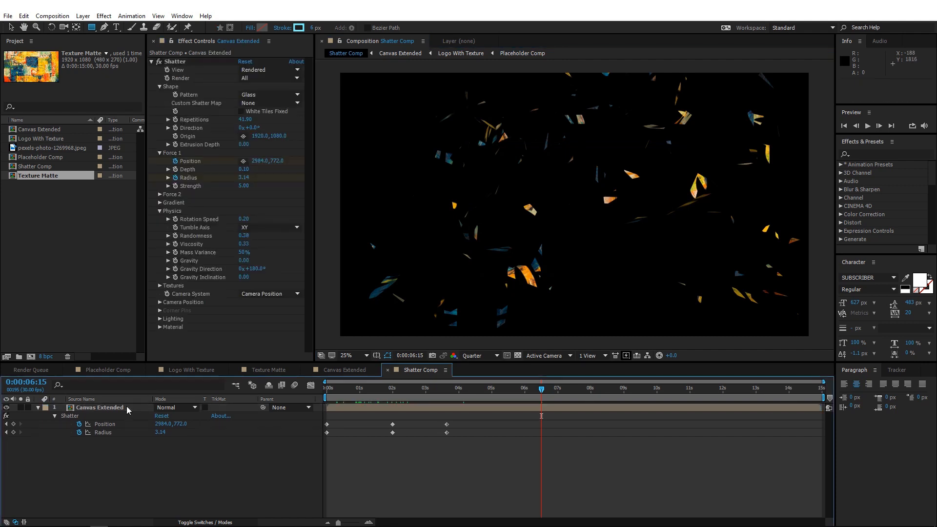
key(v)
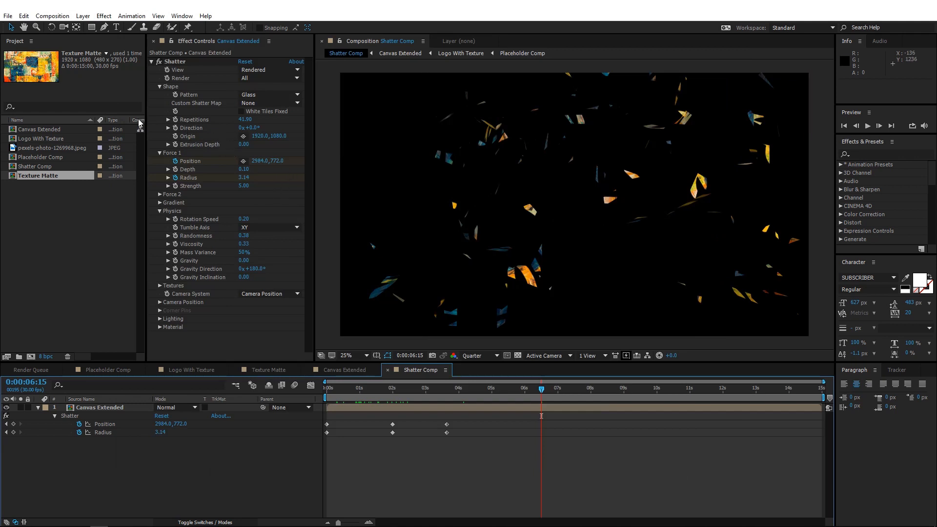
- Create a new composition from Shatter Comp and halve its height with the aspect ratio locked, making it 1920 by 1080 px
click(35, 167)
drag(43, 169, 30, 356)
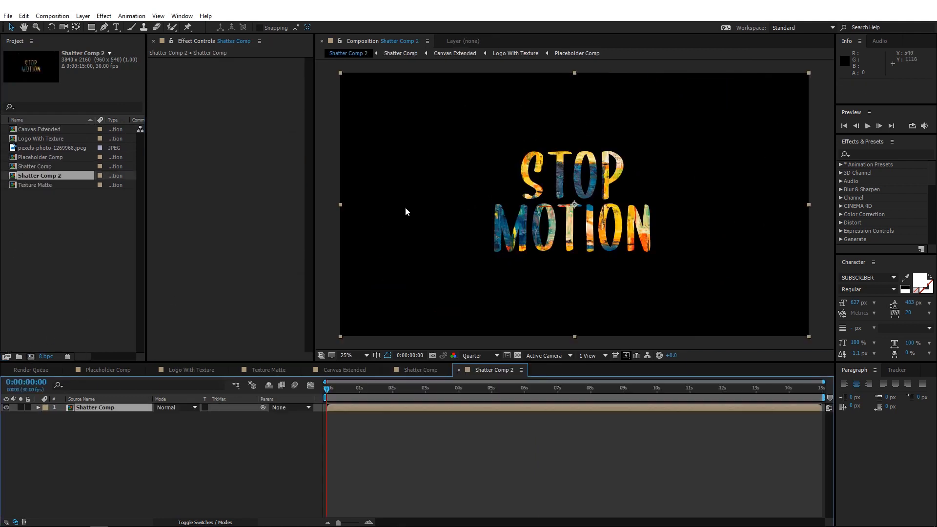
click(53, 16)
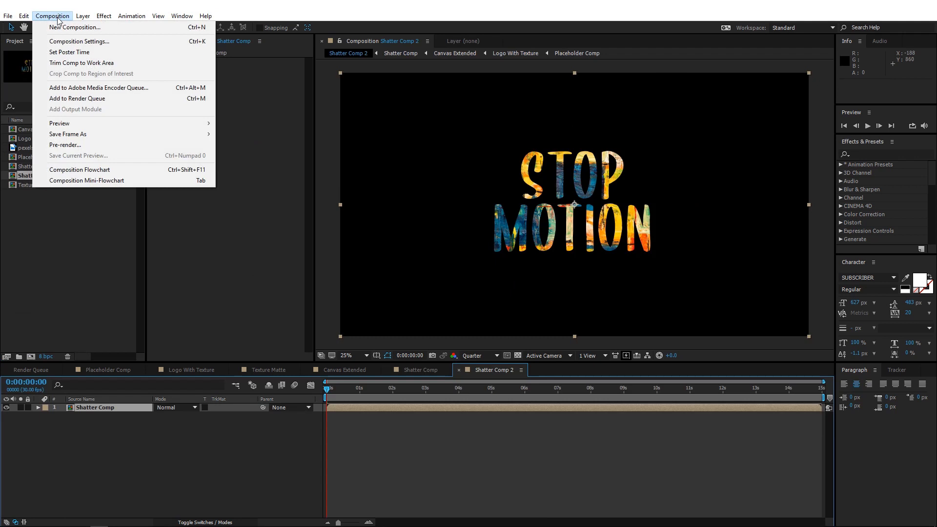
click(61, 43)
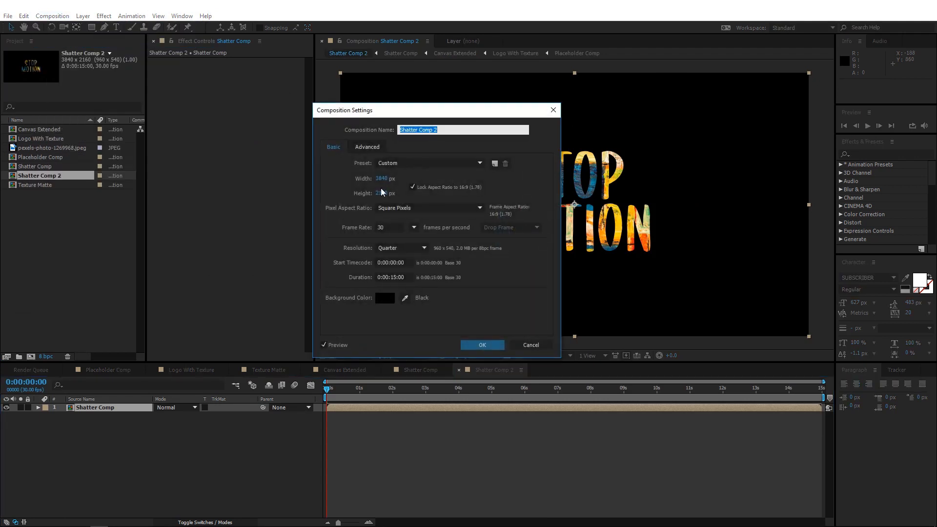
click(382, 193)
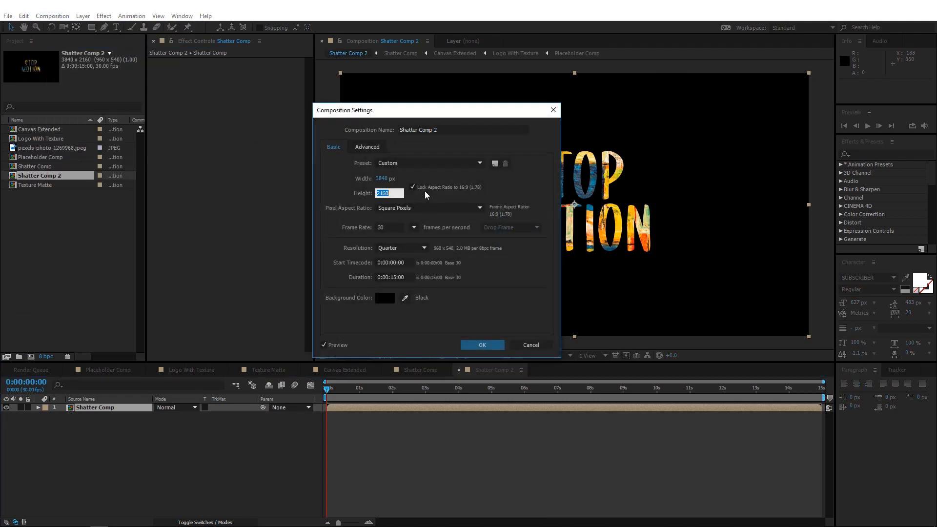
click(397, 194)
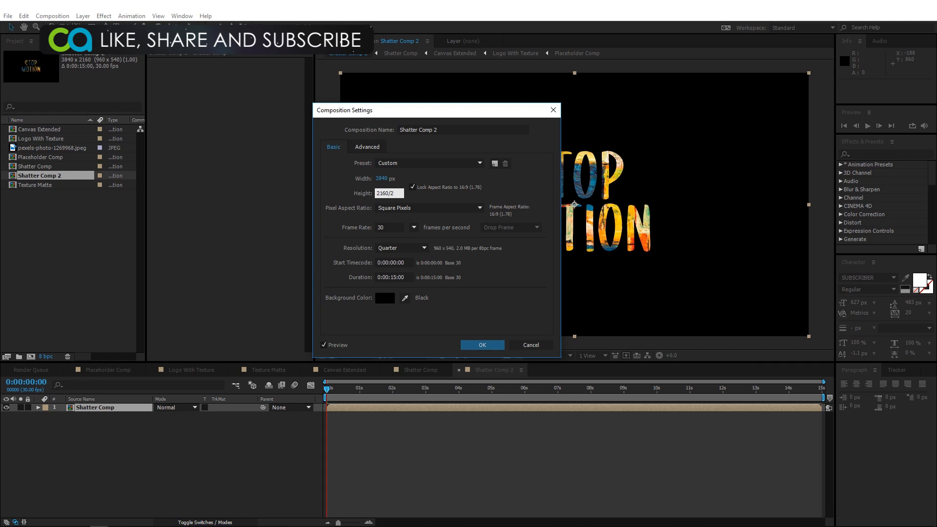
key(Return)
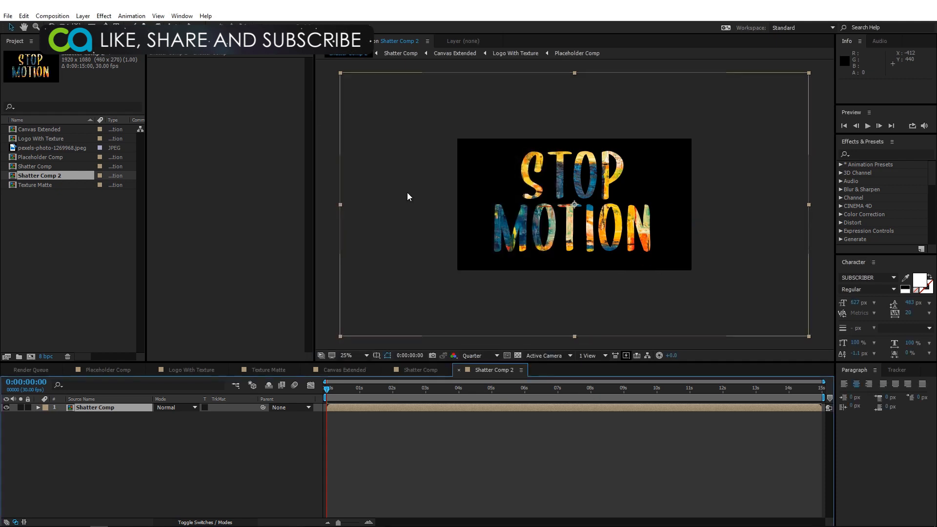
- Scale the nested Shatter Comp layer down to 57.4% so the text fits the smaller frame with margin around it
key(s)
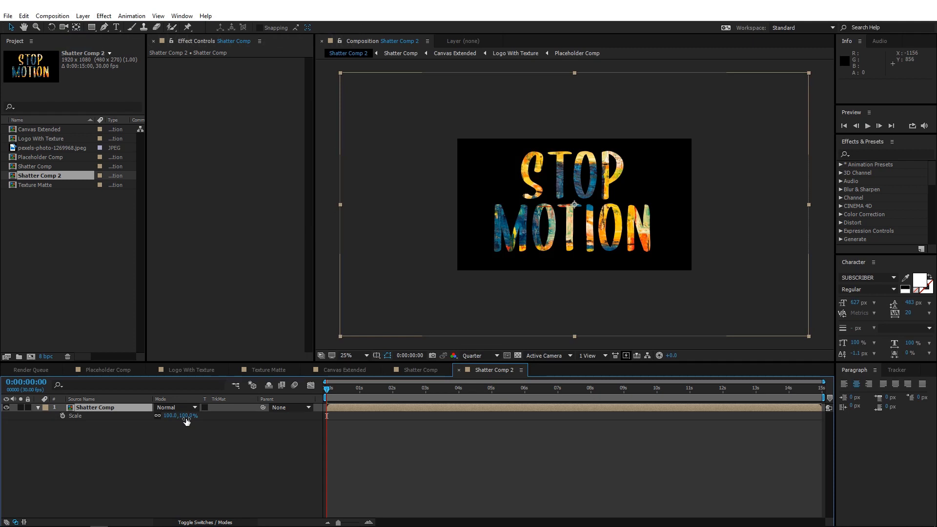
drag(186, 421, 113, 423)
scroll(570, 251, up, 2)
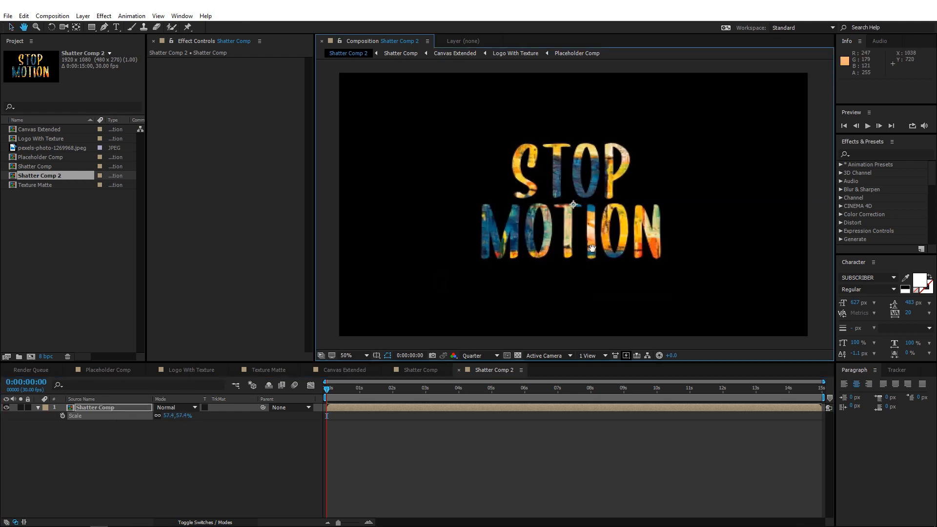
- Add an adjustment layer above the Shatter Comp layer
click(112, 407)
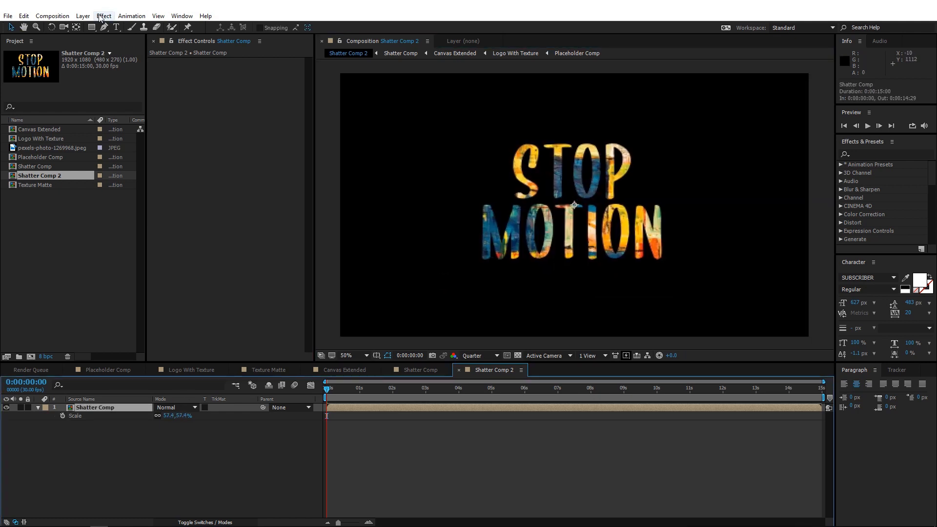
click(83, 16)
mouse_move(127, 26)
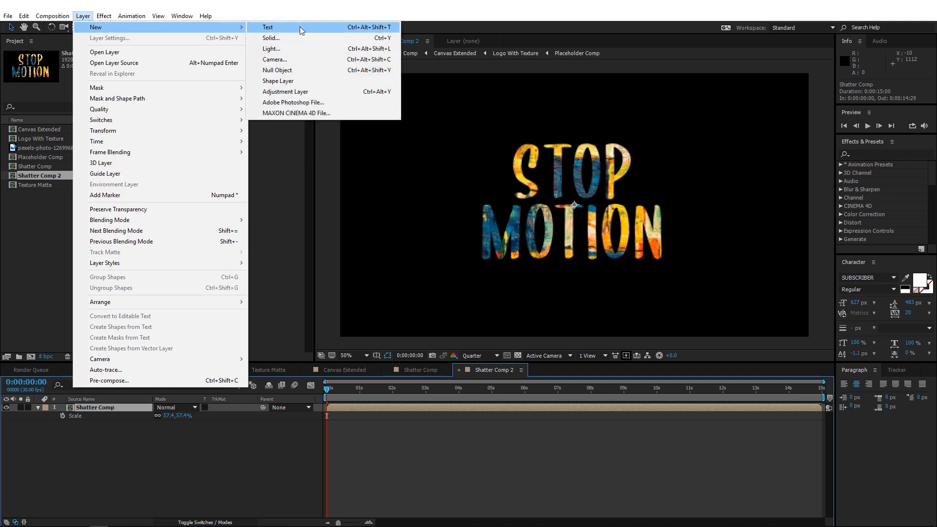
click(281, 92)
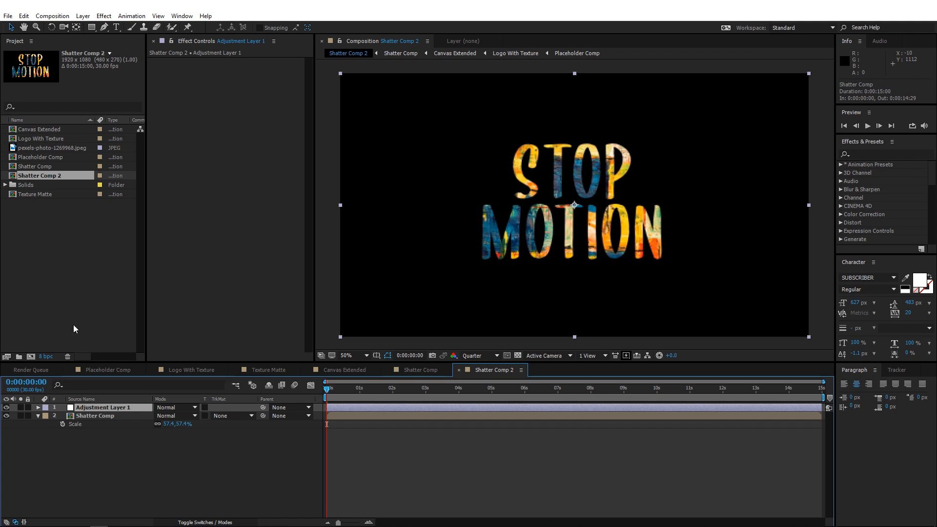
- Apply the Turbulent Displace effect to the adjustment layer and set its Amount to 15
click(104, 15)
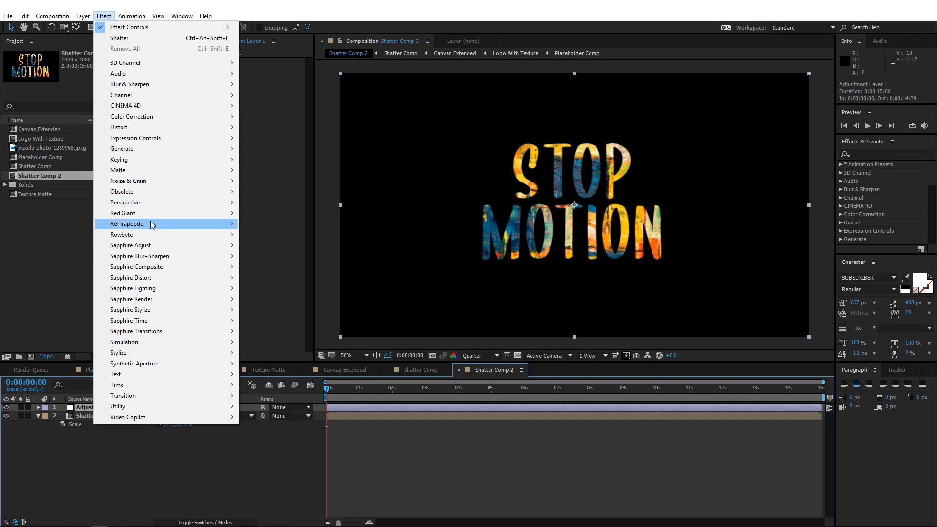
mouse_move(166, 127)
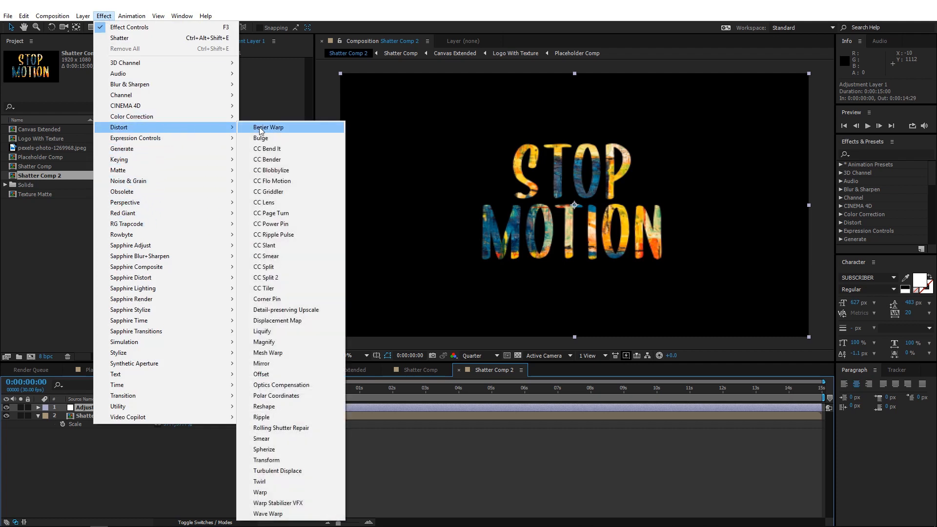
click(296, 471)
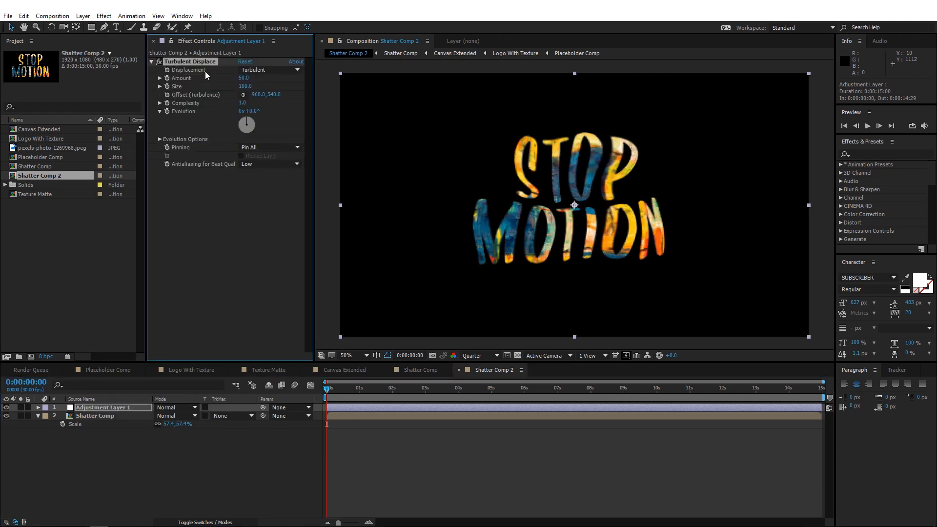
click(242, 78)
text(15)
key(Tab)
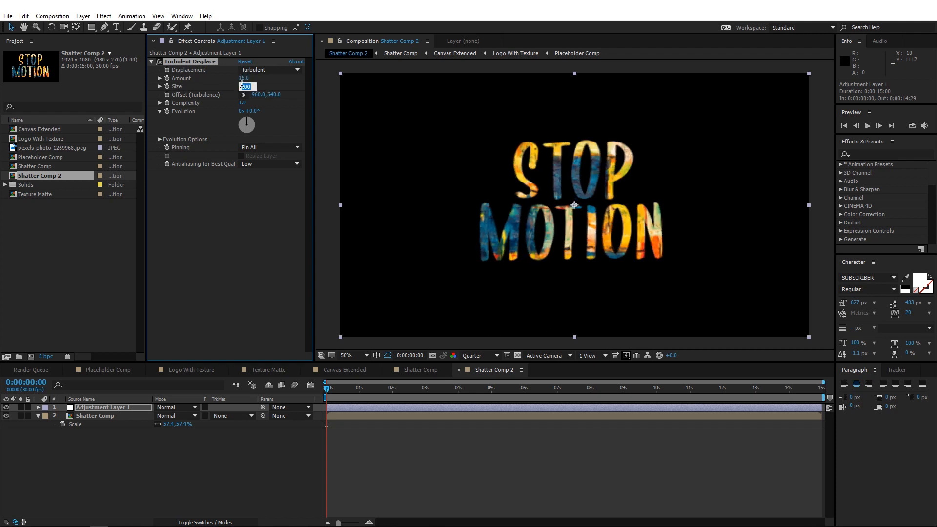
- Set the Turbulent Displace Size to 8 and check the distortion across the first seconds of the shatter animation
text(8)
key(Return)
click(388, 389)
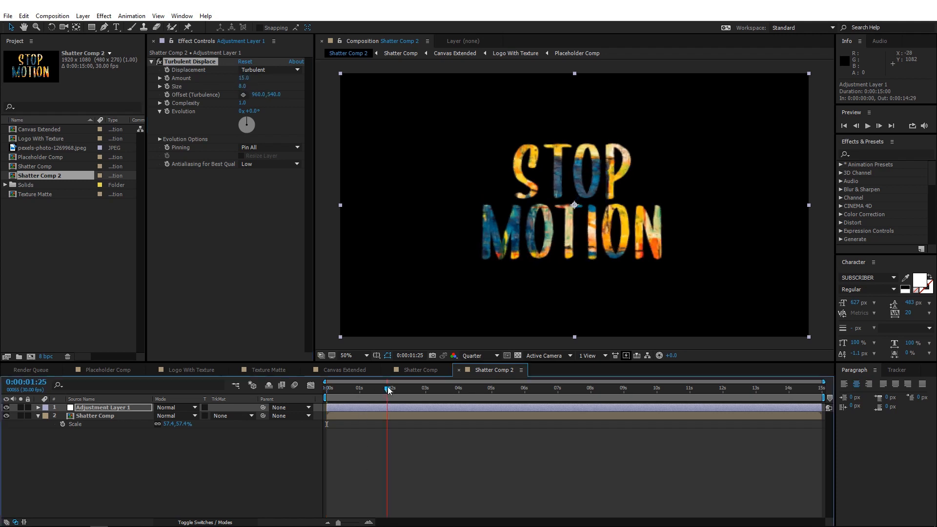
drag(387, 389, 412, 389)
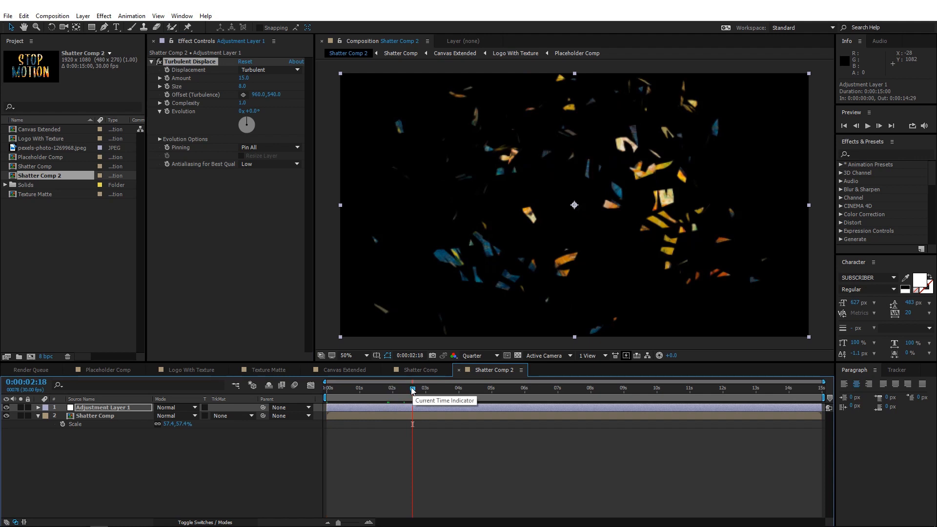
drag(412, 388, 367, 390)
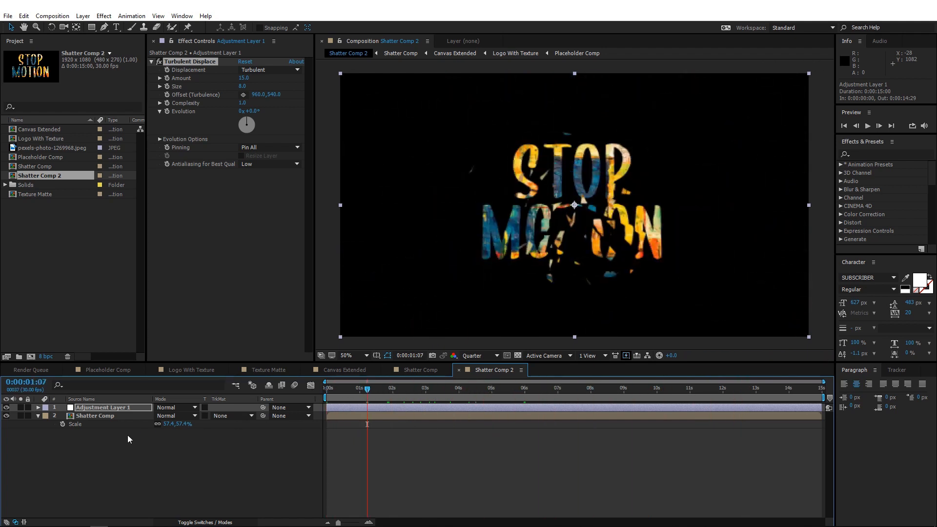
- Time-reverse the Shatter Comp layer and check the reversed animation through to the end of the composition
right_click(103, 415)
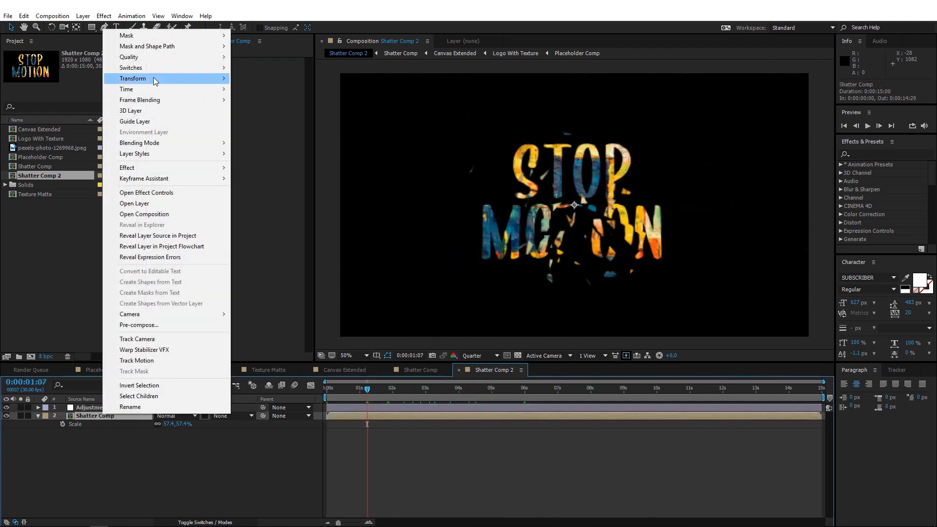
mouse_move(154, 90)
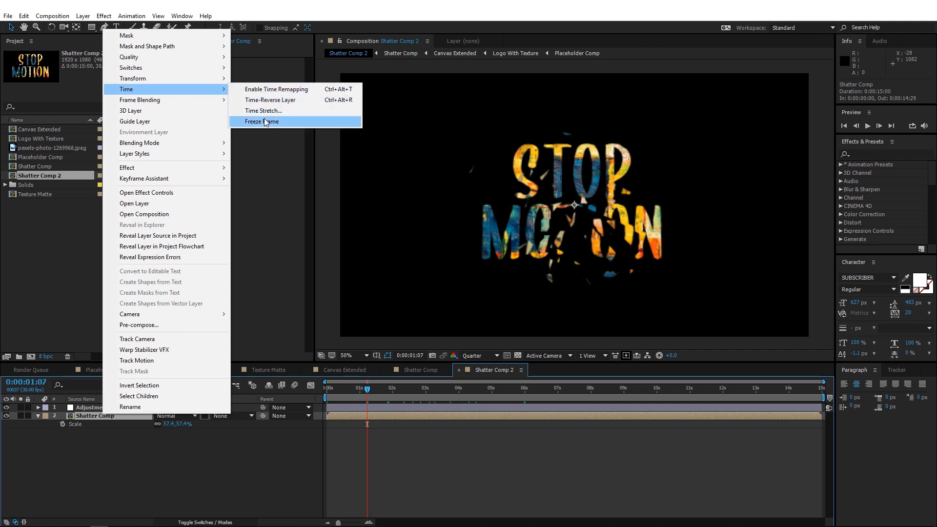
click(266, 99)
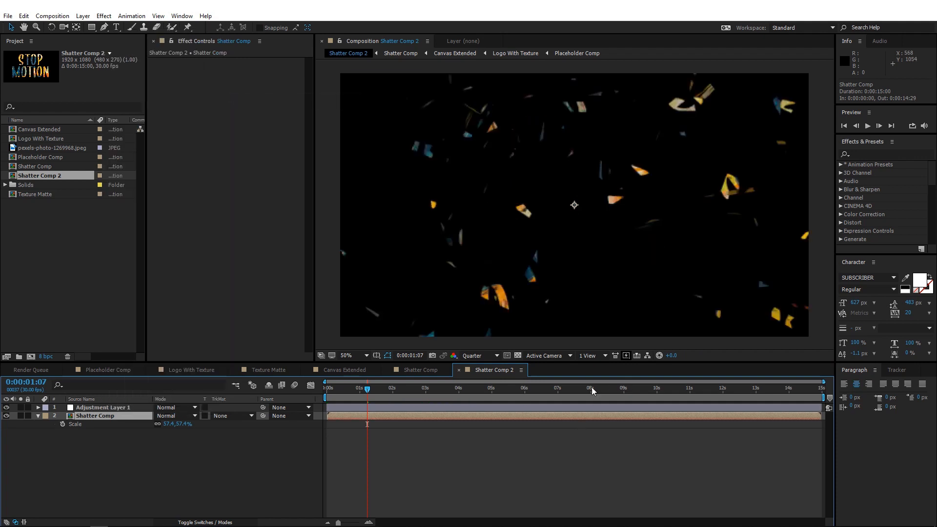
drag(591, 387, 825, 388)
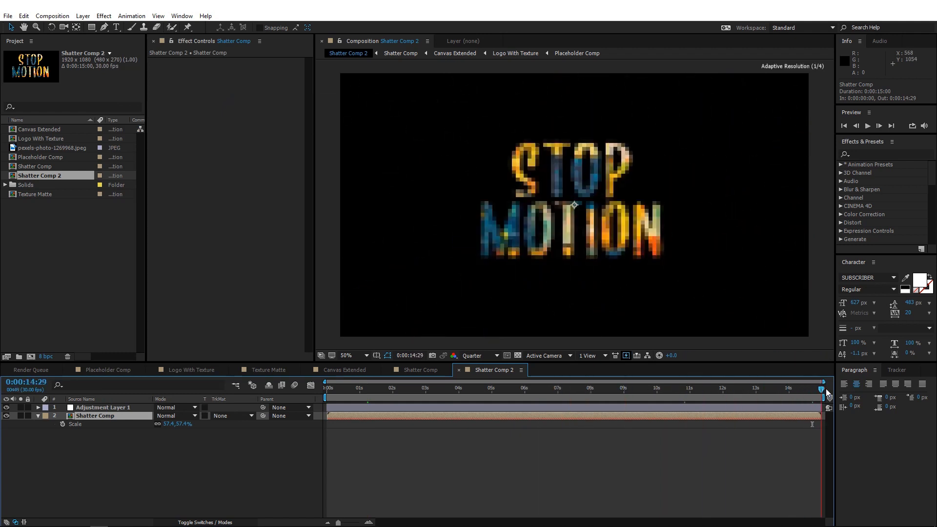
- Add the expression time*1000; to the Evolution property of Turbulent Displace on the adjustment layer
click(90, 408)
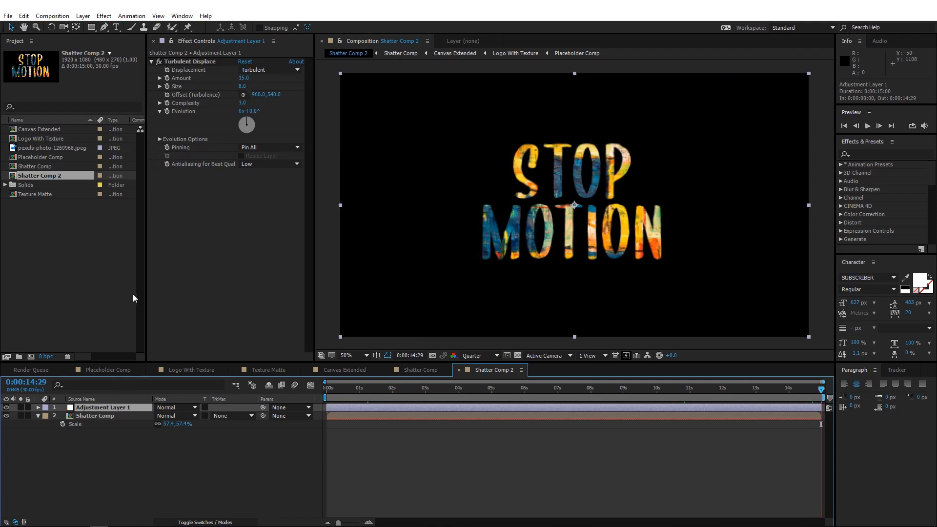
alt+click(166, 111)
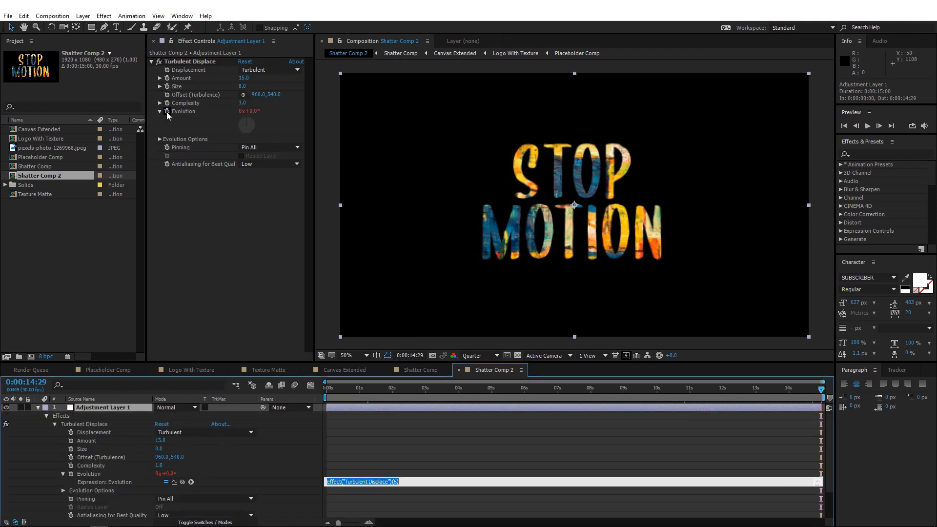
text(time)
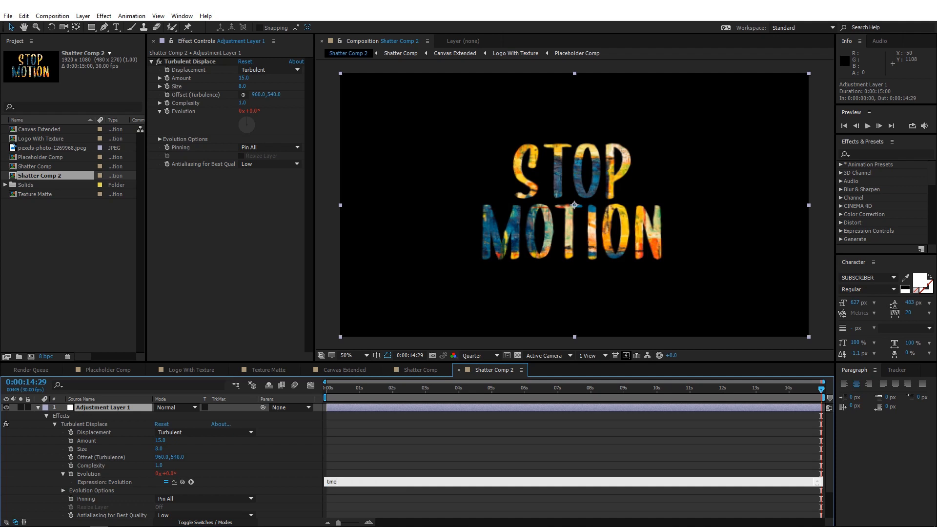
text(*1000;)
click(191, 130)
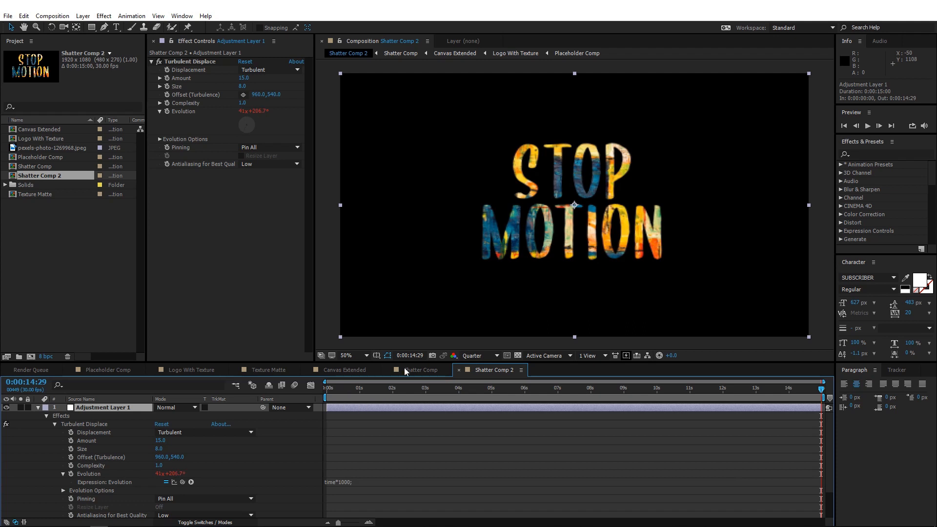
- Preview the reversed shatter animation with the evolving turbulence distortion
key(space)
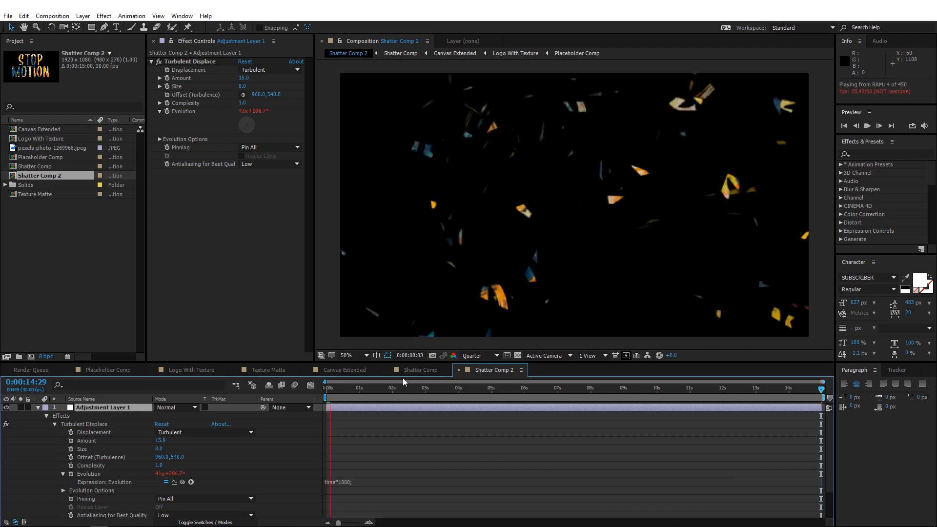
click(678, 388)
key(space)
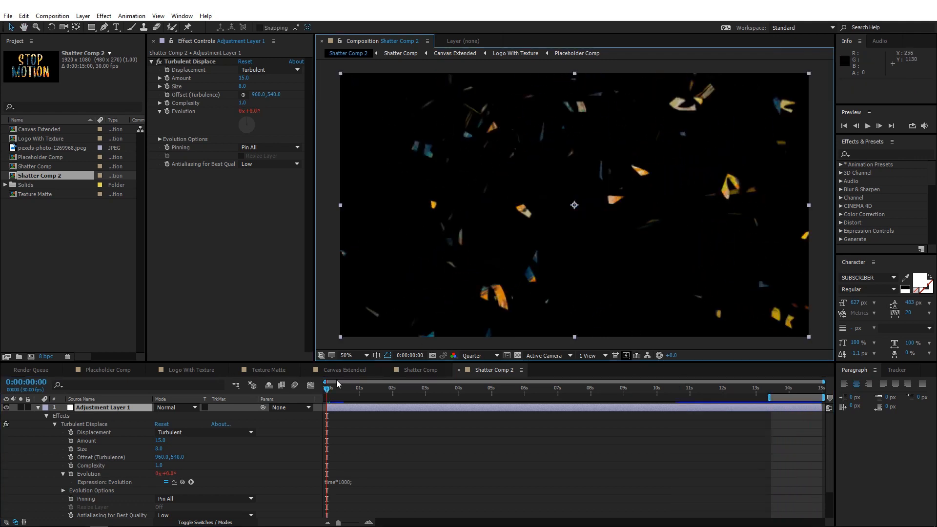
drag(335, 388, 466, 393)
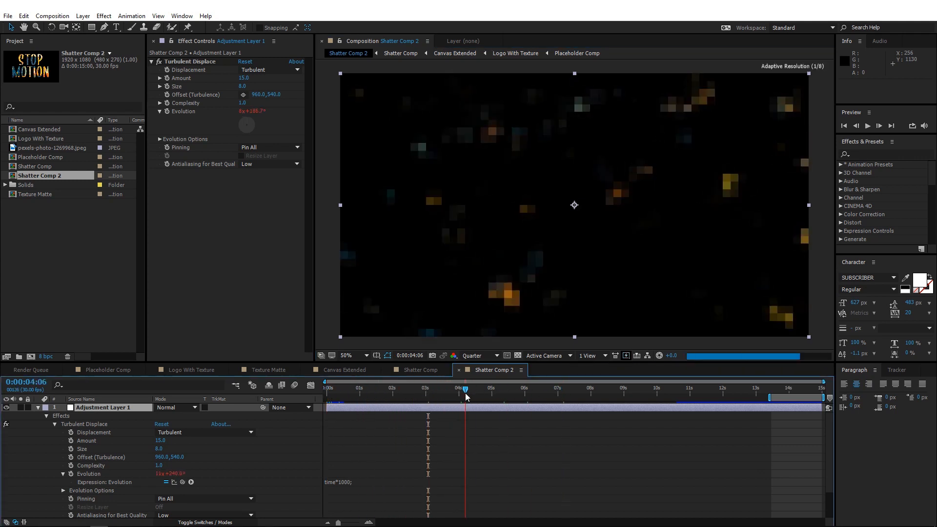
- Enable time remapping on the Shatter Comp layer and extend its out point past the composition end
click(415, 421)
key(u)
click(385, 417)
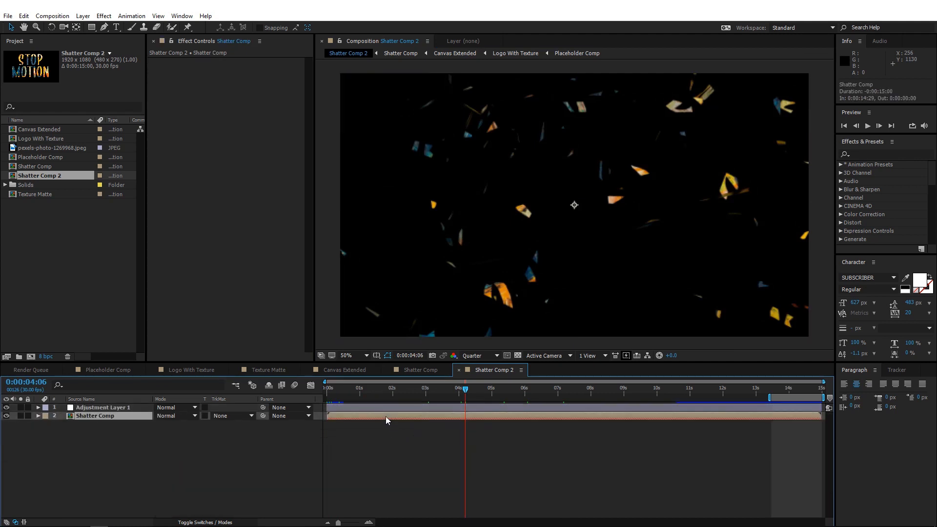
right_click(386, 417)
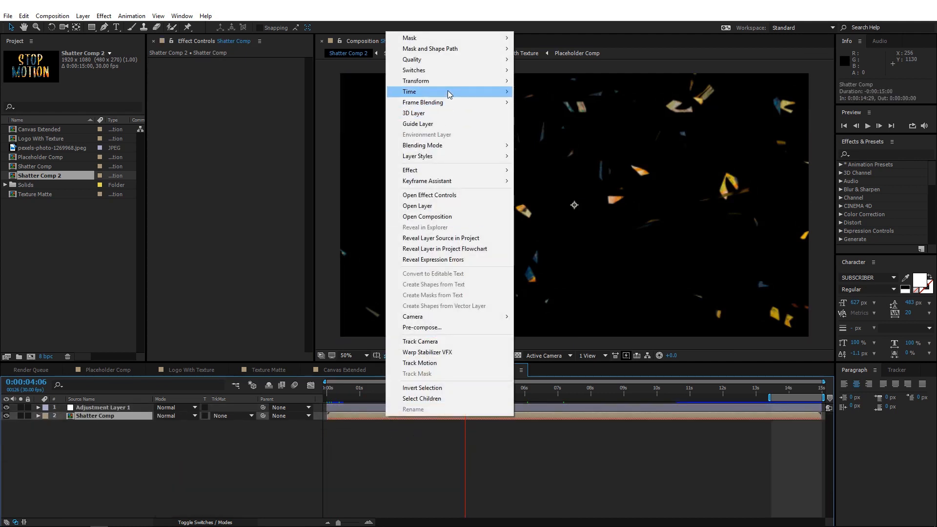
mouse_move(449, 94)
click(537, 92)
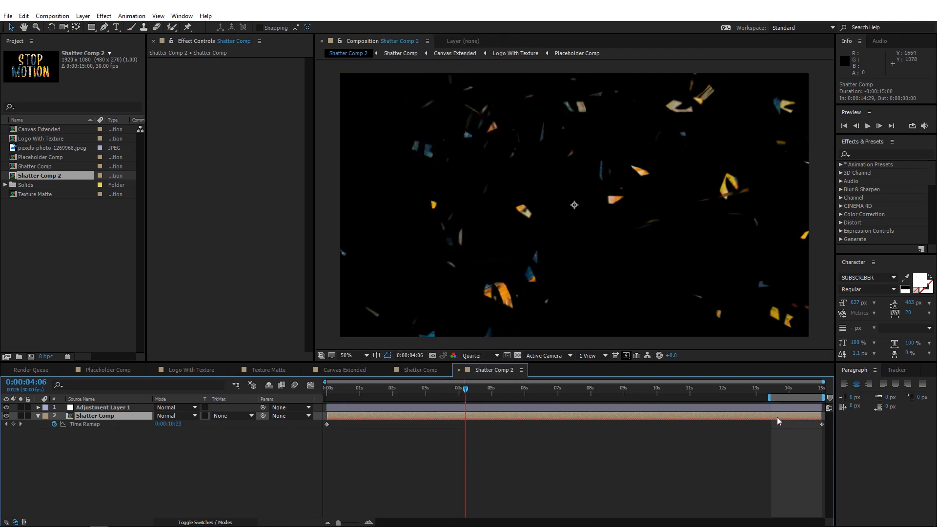
drag(821, 416, 935, 415)
- Scale the Shatter Comp layer up to 63.1% while viewing the assembled text near the end of the animation
drag(739, 391, 829, 393)
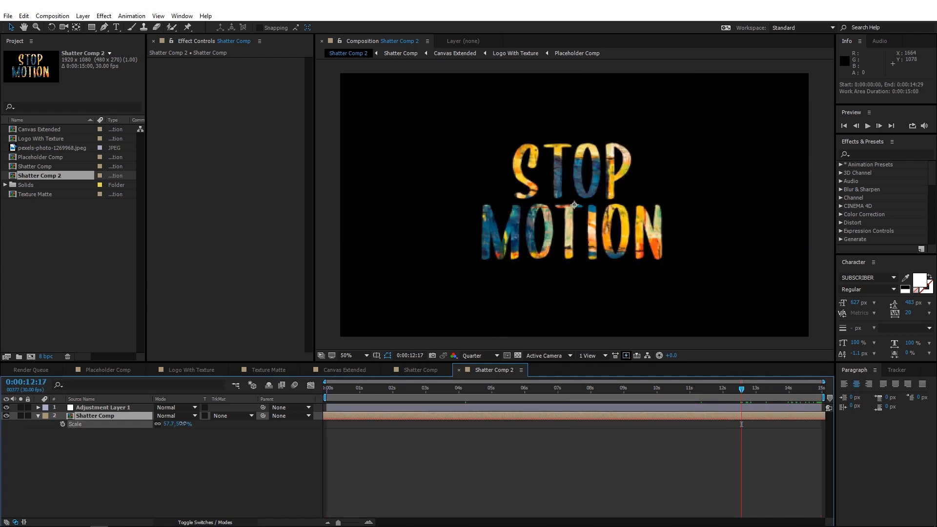
drag(180, 424, 210, 423)
click(406, 421)
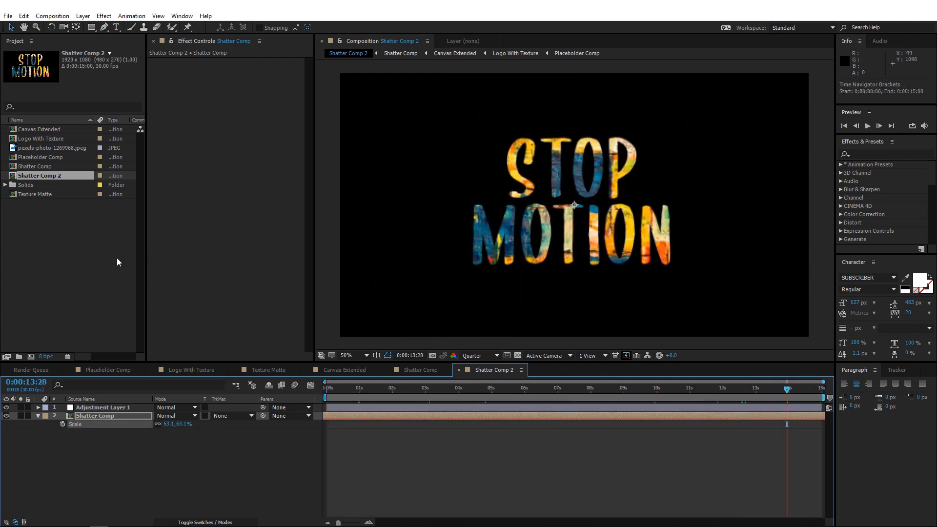
- Rename the Shatter Comp 2 composition as Noise Comp
click(45, 175)
key(Return)
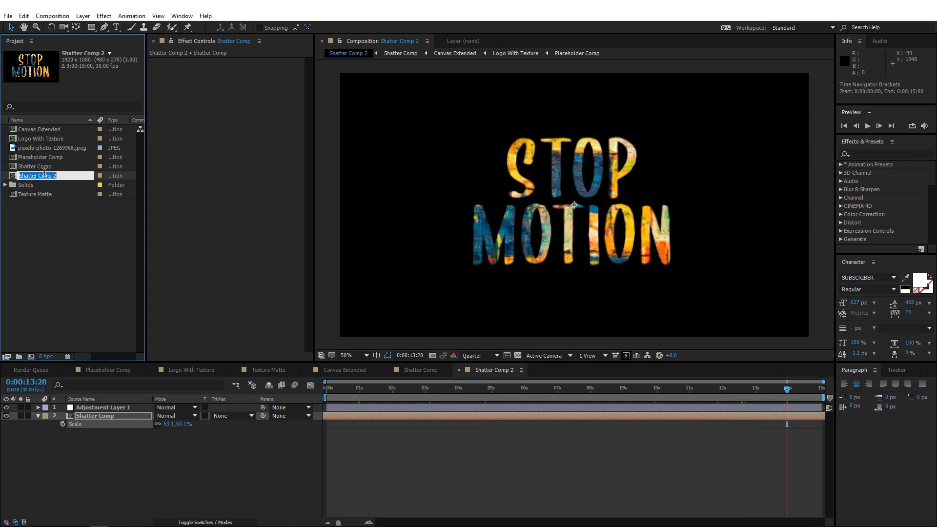
text(Noise C)
text(omp)
key(Return)
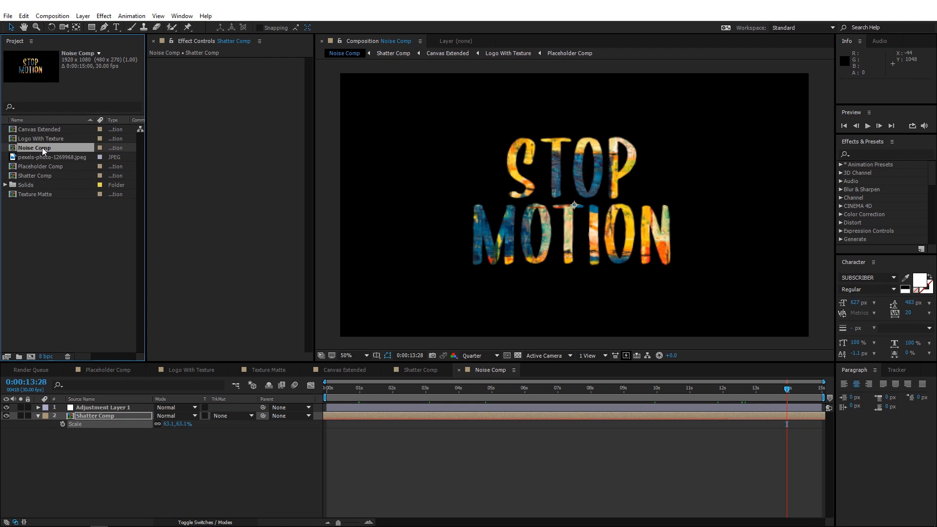
- Create a new composition from Noise Comp and name it Main Comp
drag(42, 147, 32, 355)
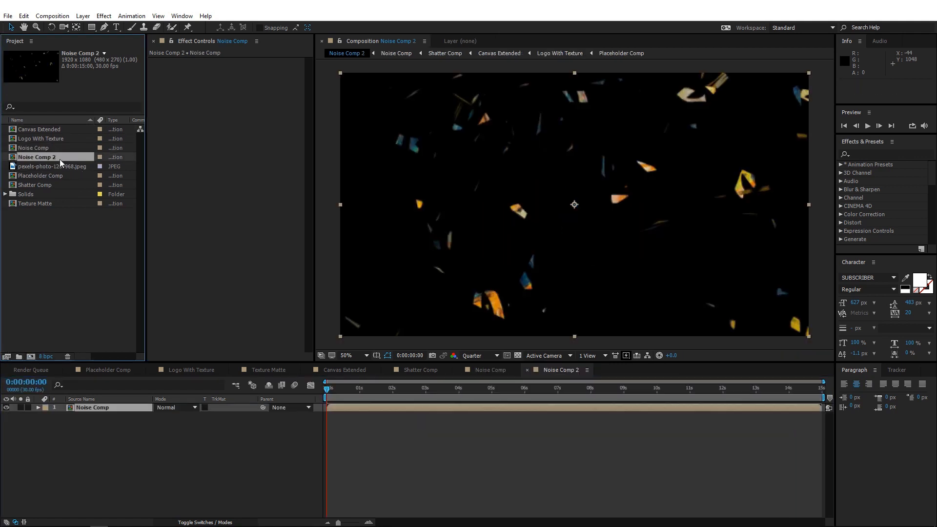
key(Return)
text(Main)
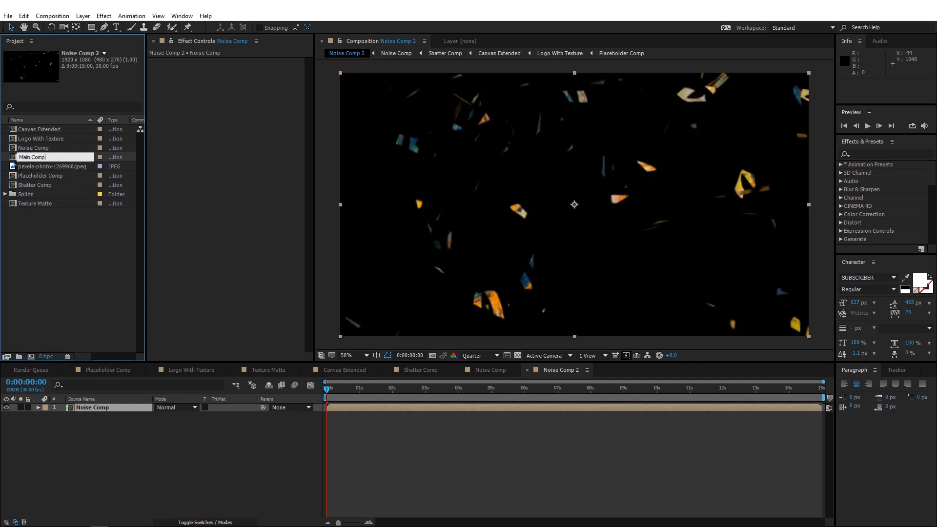
key(Return)
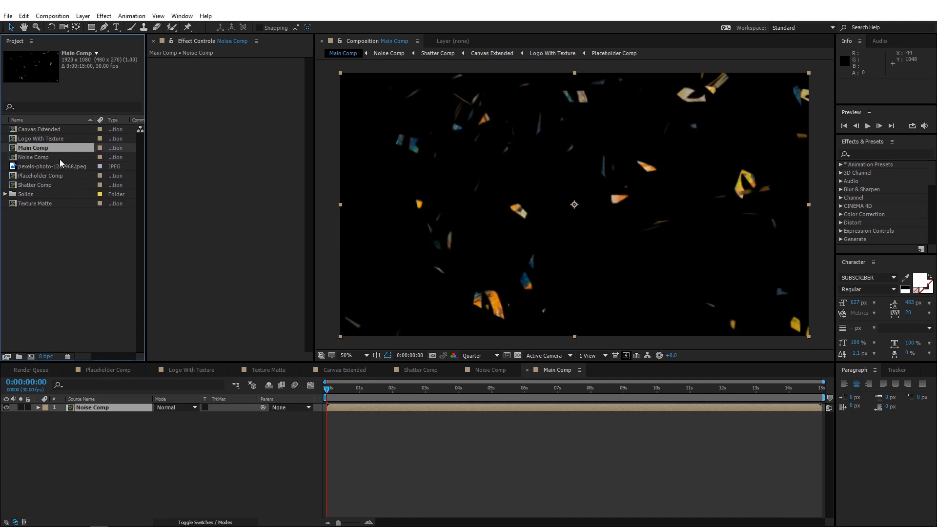
- Create another composition from Noise Comp and name it Outline
drag(44, 159, 31, 357)
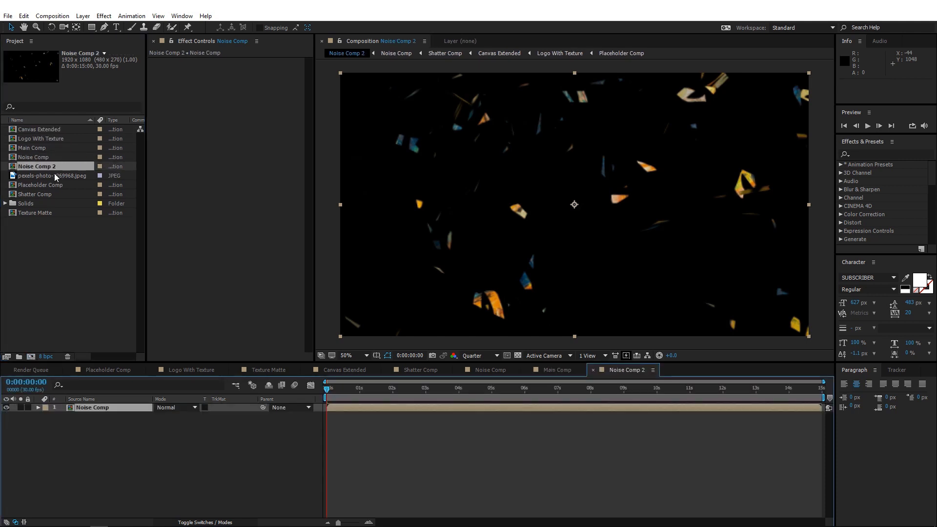
click(57, 168)
key(Return)
text(Outl)
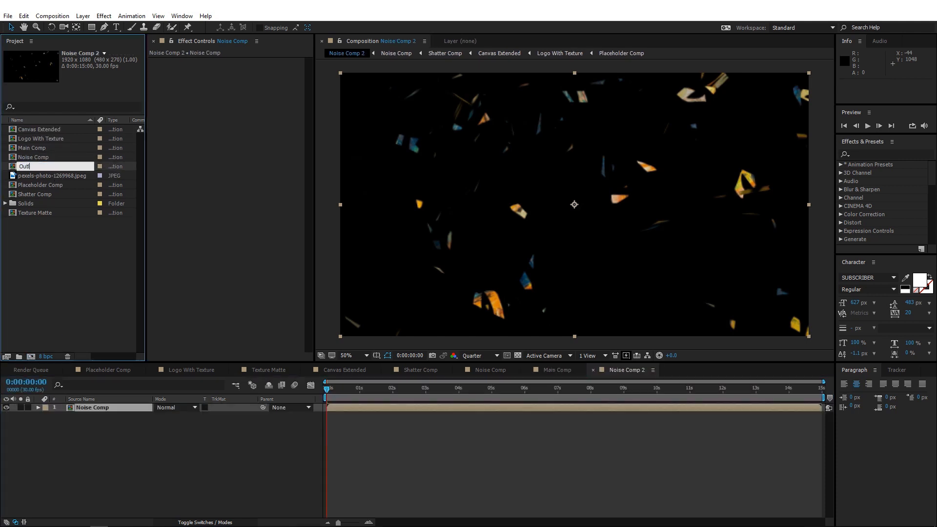
text(ine)
key(Return)
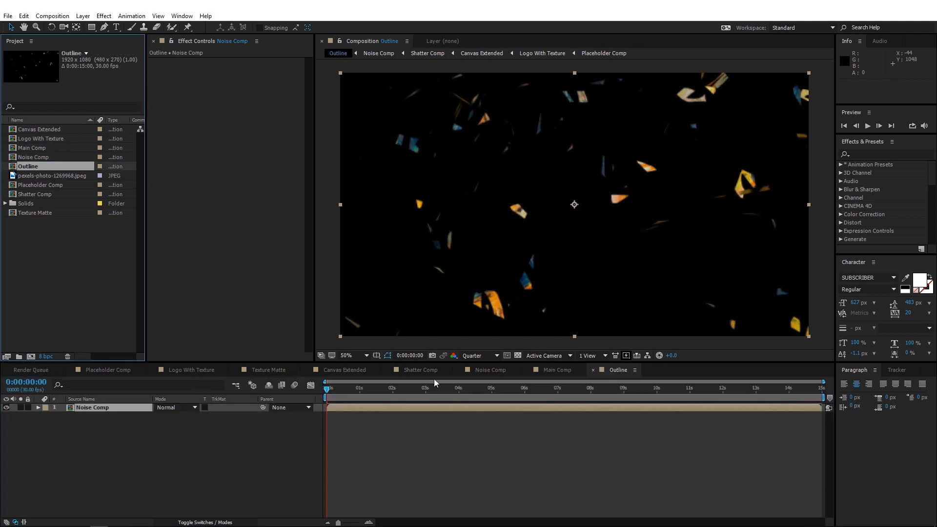
- Apply the Find Edges effect to the Noise Comp layer in Outline and turn on the transparency grid
click(342, 391)
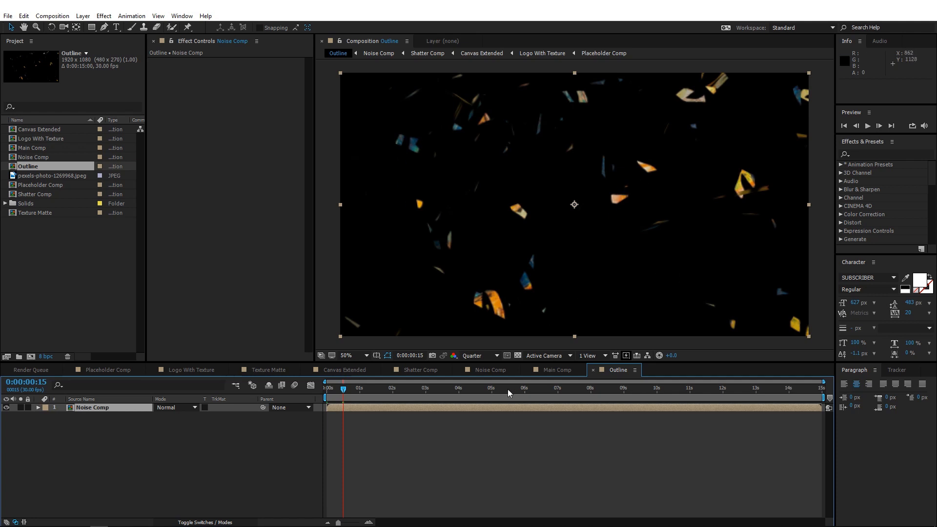
drag(343, 389, 340, 389)
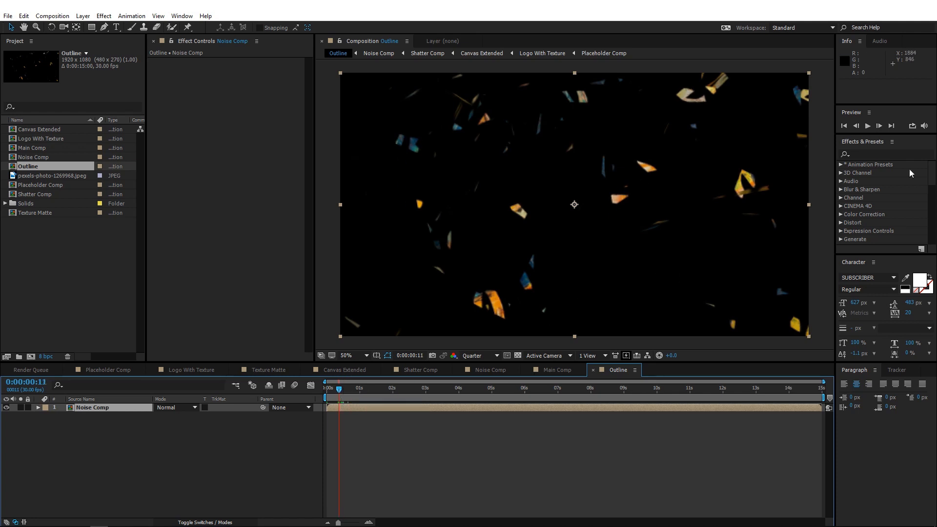
click(867, 153)
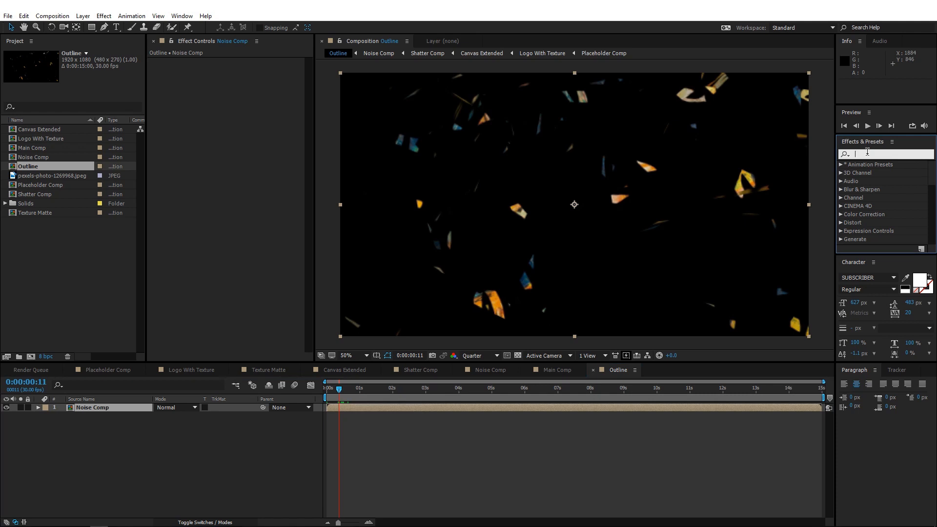
text(find ed)
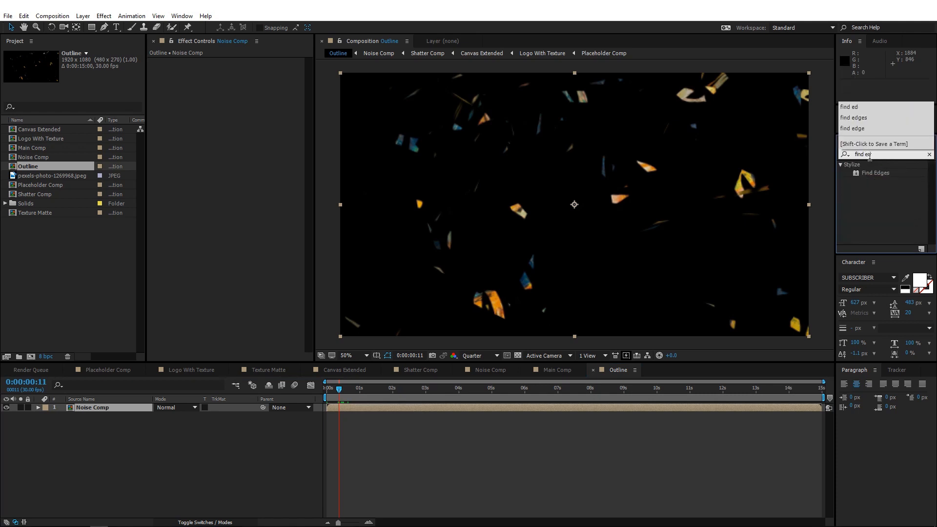
double_click(875, 173)
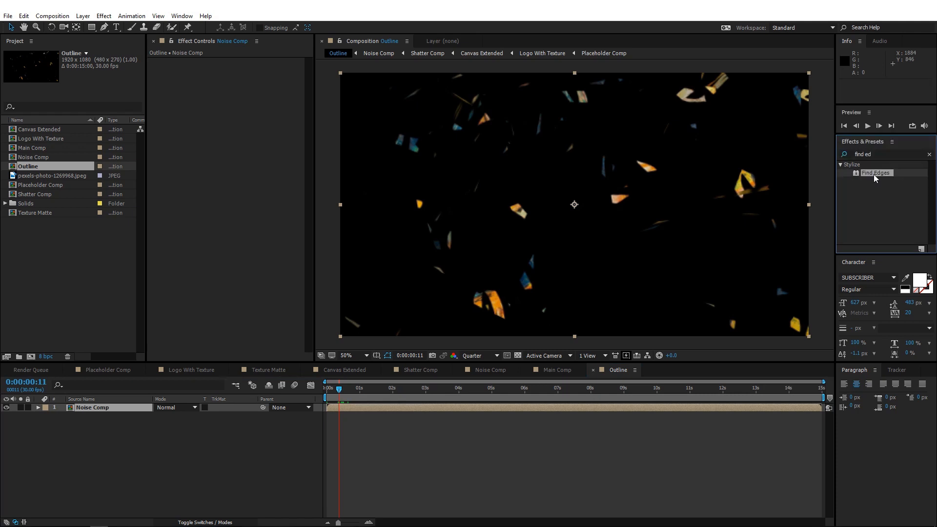
click(517, 355)
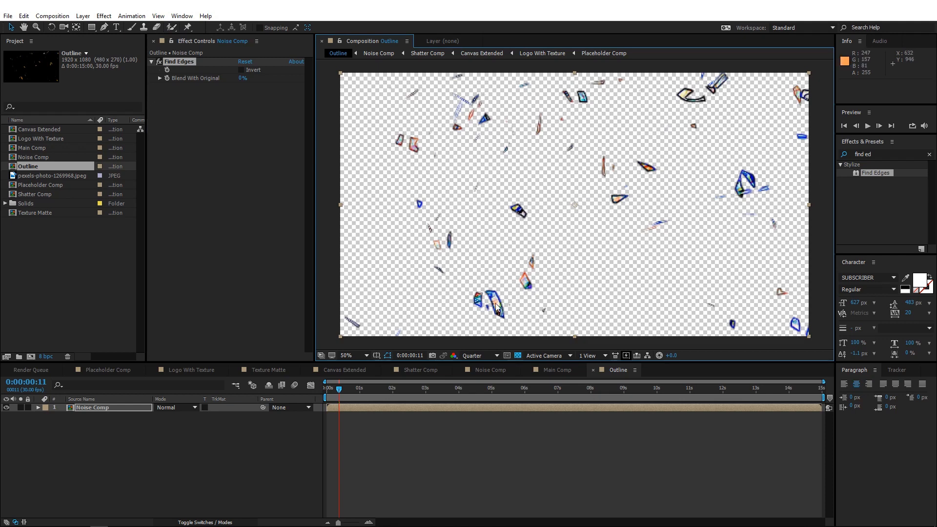
- Apply the Fill effect to the Noise Comp layer in the Outline composition
click(883, 154)
text(fi)
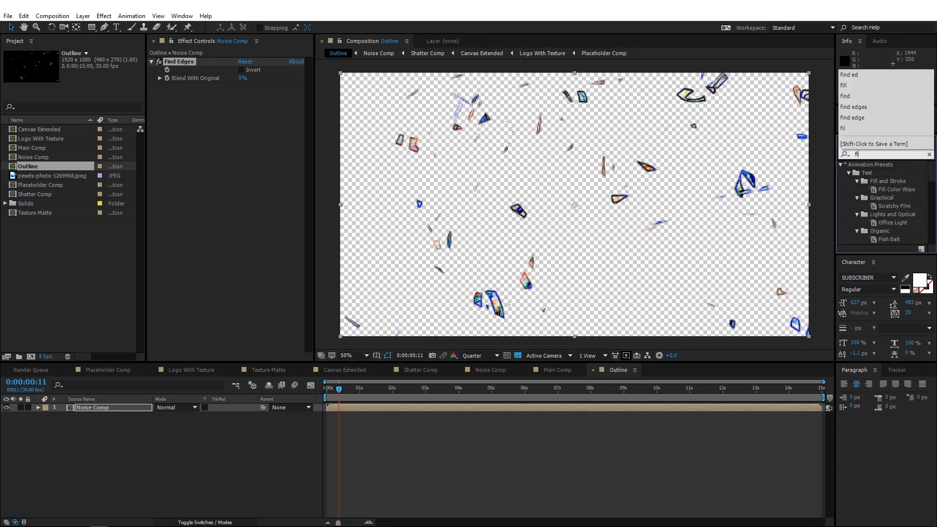
text(ll)
double_click(866, 215)
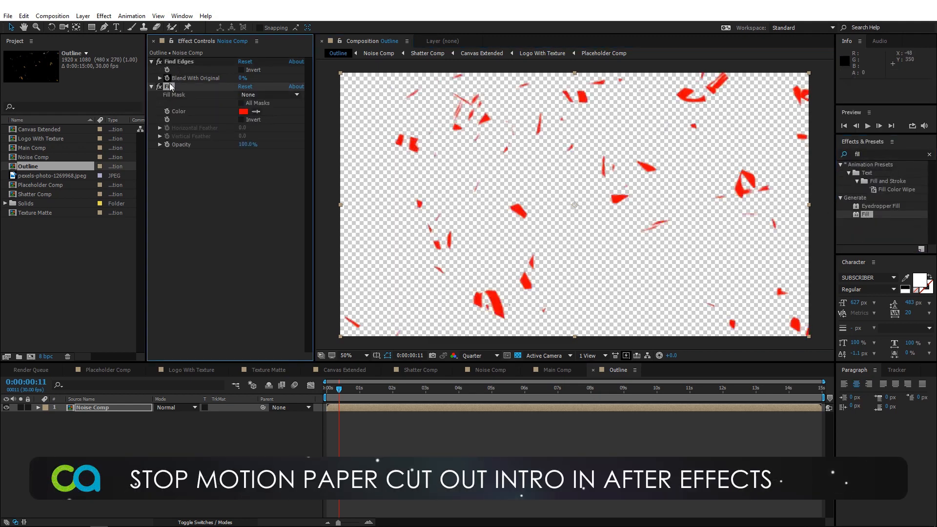
- Move the Fill effect above Find Edges on the Noise Comp layer and turn on Find Edges' Invert option, with the transparency grid on
drag(170, 86, 172, 59)
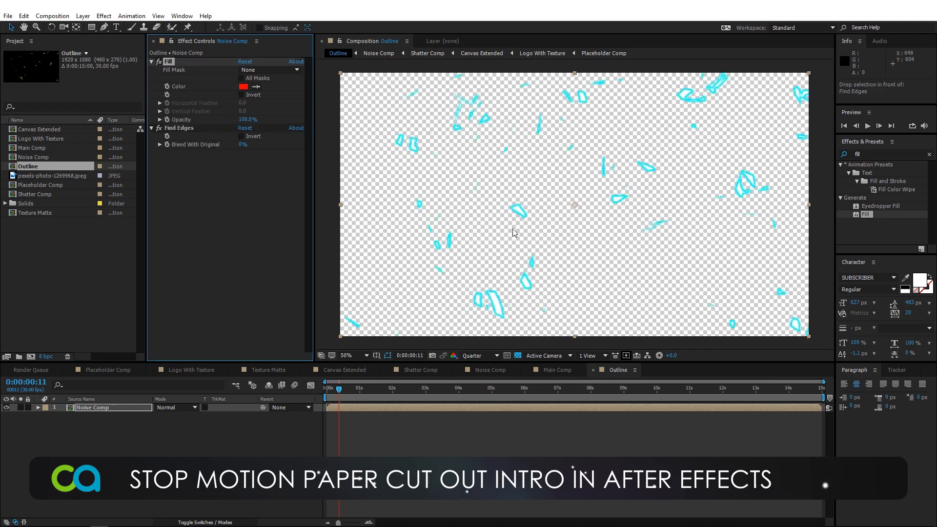
click(517, 354)
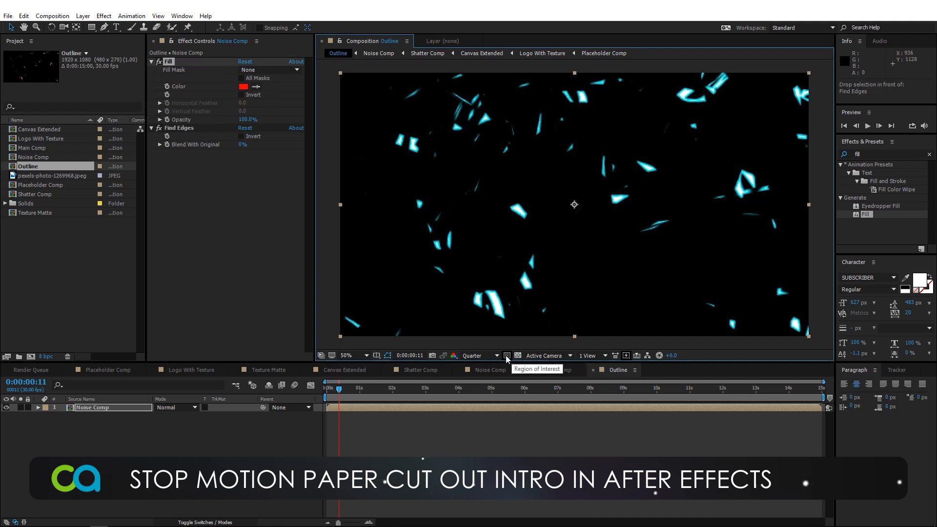
click(180, 128)
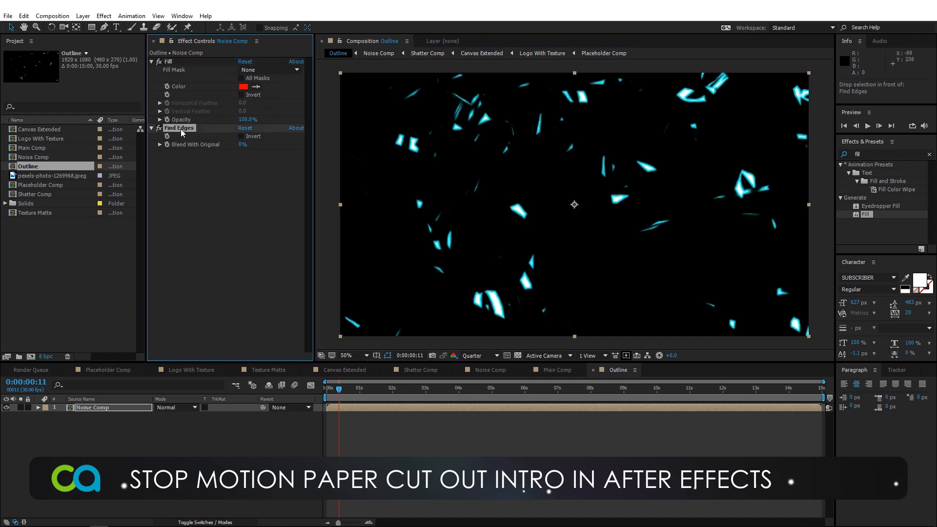
click(251, 137)
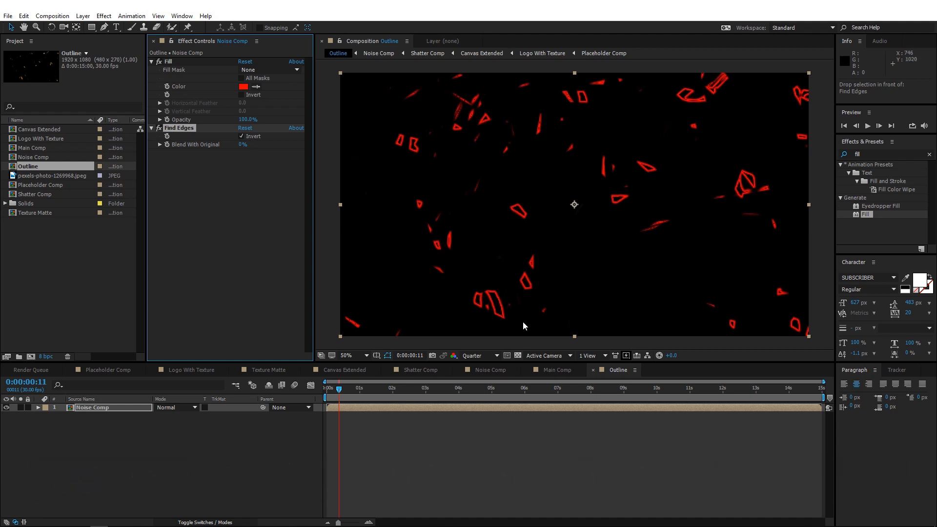
click(518, 355)
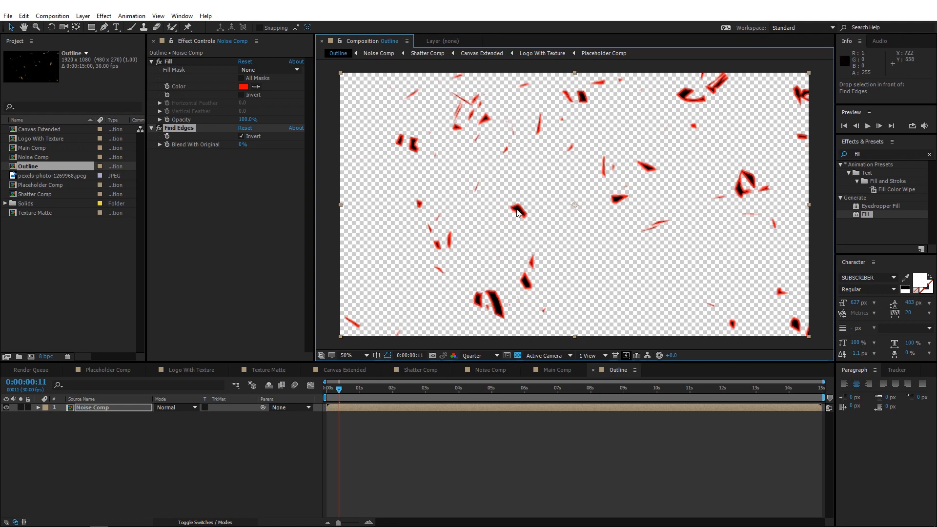
- Apply the Linear Color Key effect to the Noise Comp layer and sample the black interior of a shard as its key color
key(ctrl+5)
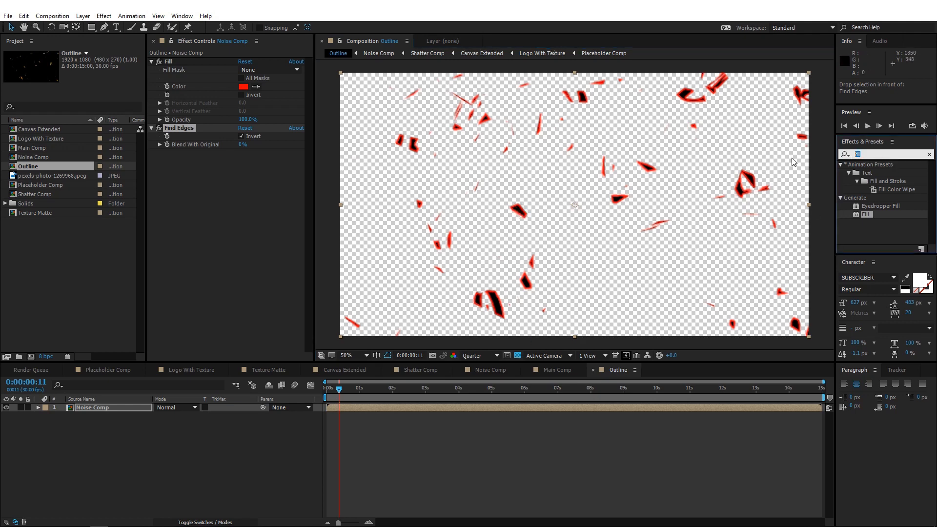
text(linear c)
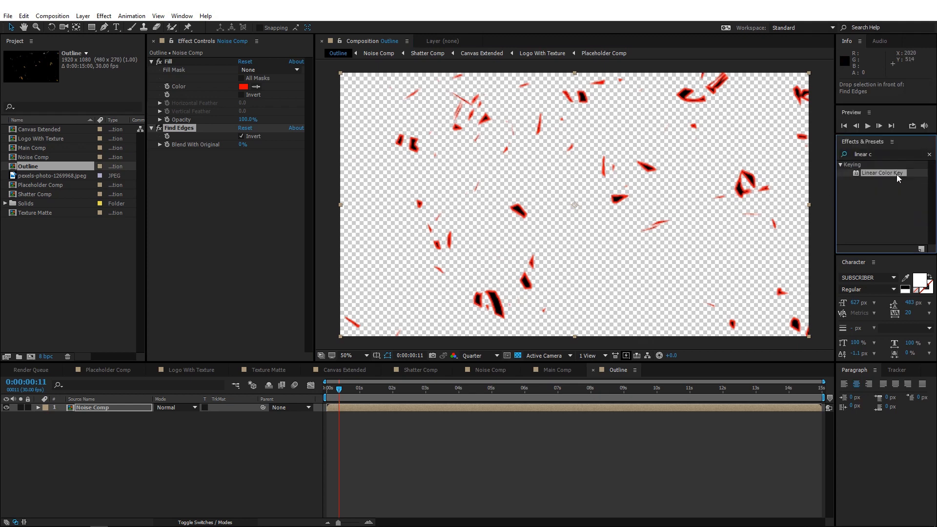
double_click(896, 174)
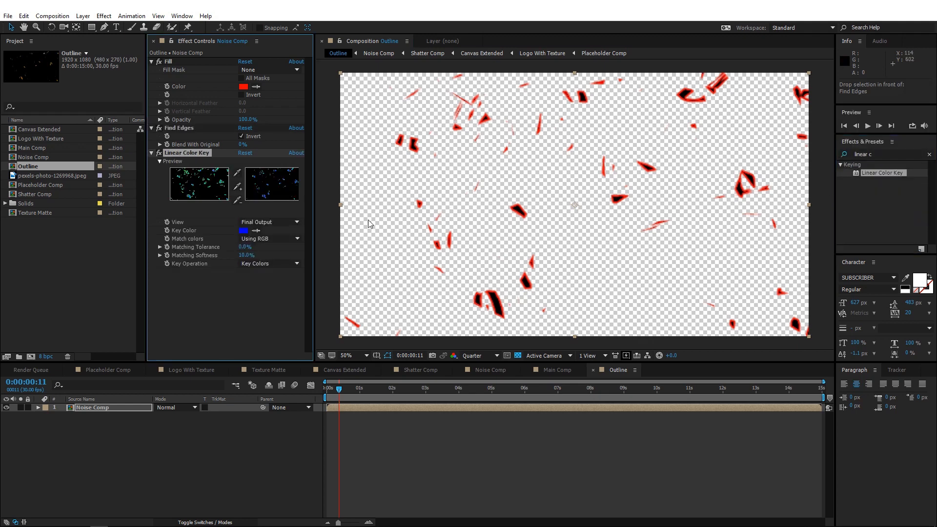
click(257, 231)
click(494, 298)
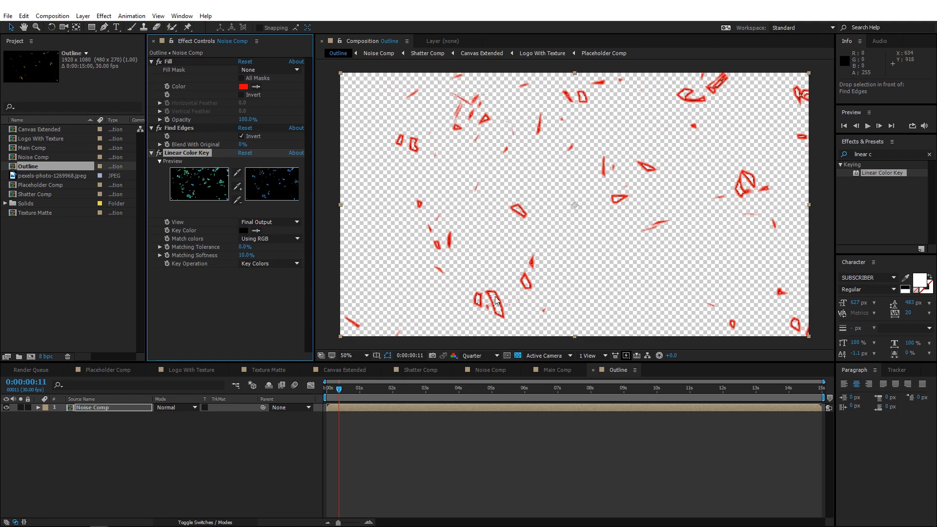
- Set the Outline preview resolution to Full, inspect the shard outlines at 100% in a maximized viewer, and step back one frame
click(495, 356)
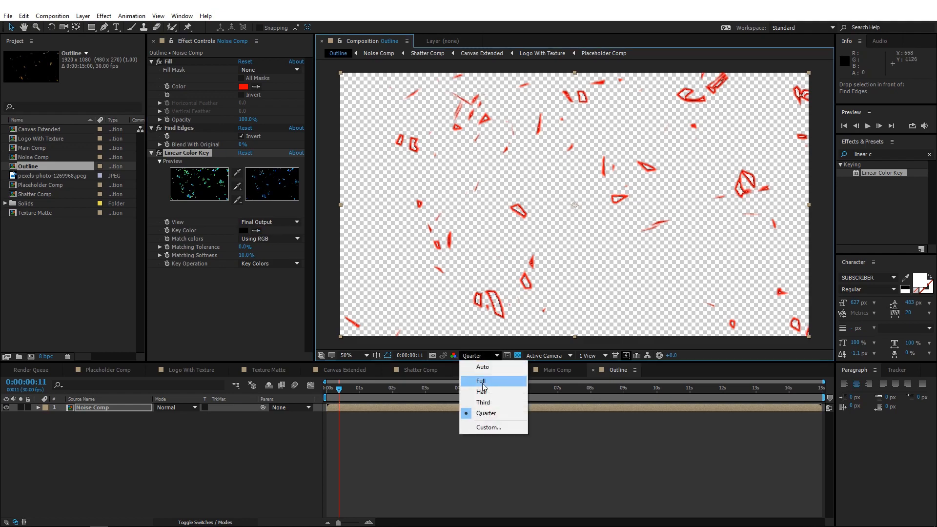
click(482, 367)
key(grave)
key(slash)
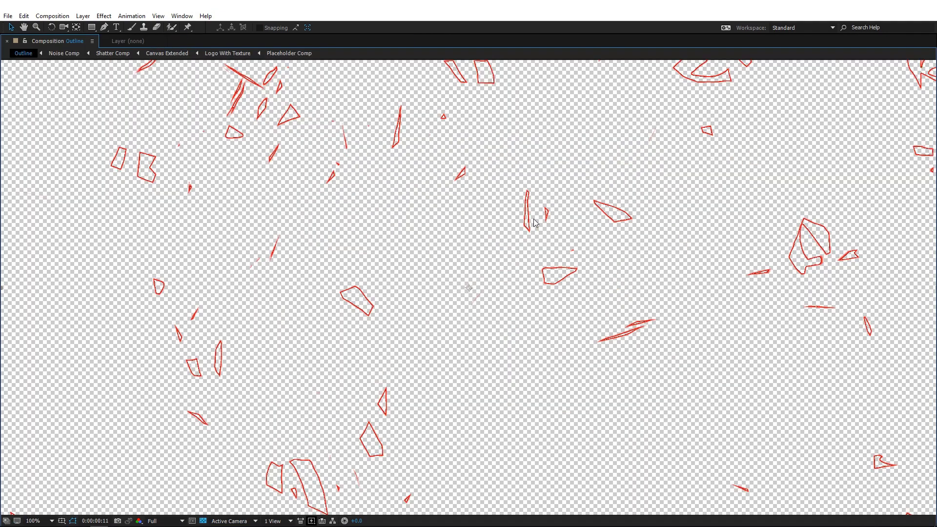
key(grave)
key(comma)
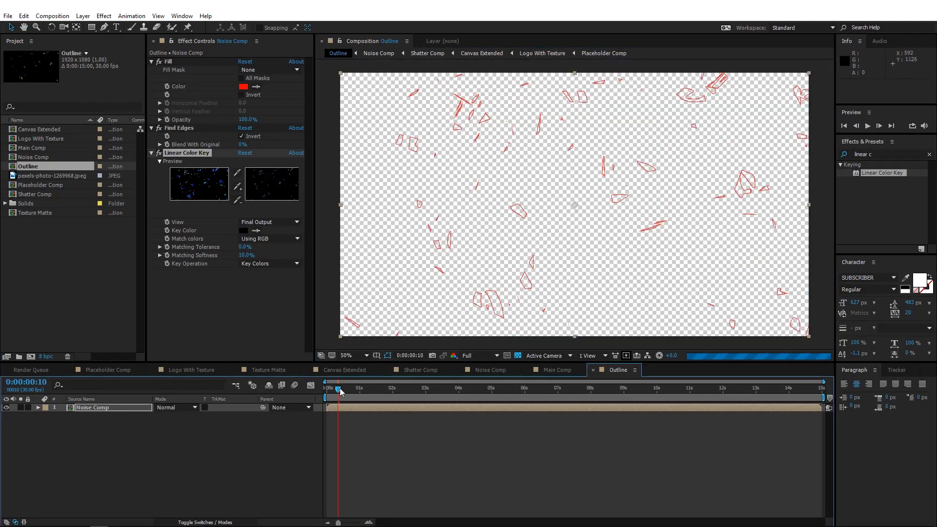
key(Page_Up)
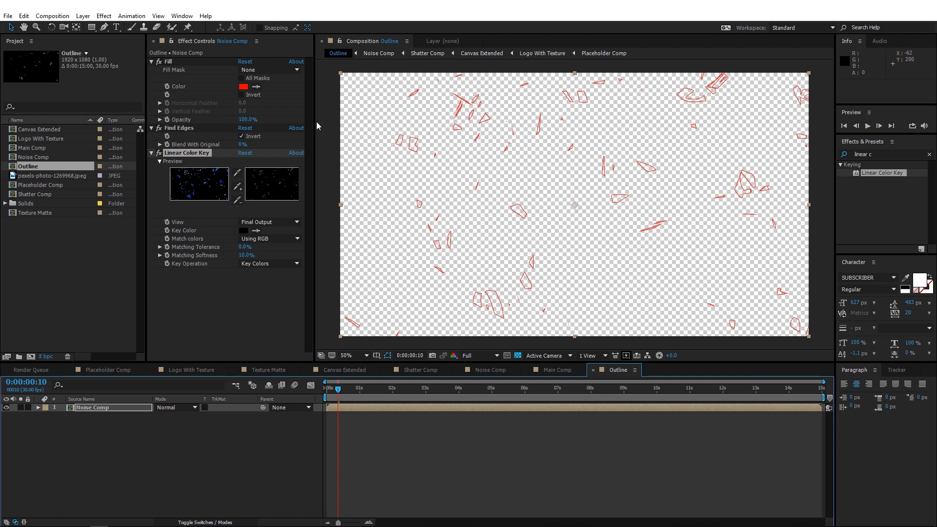
- Duplicate the Fill effect, place the copy below Linear Color Key and set its color to black (000000)
click(169, 62)
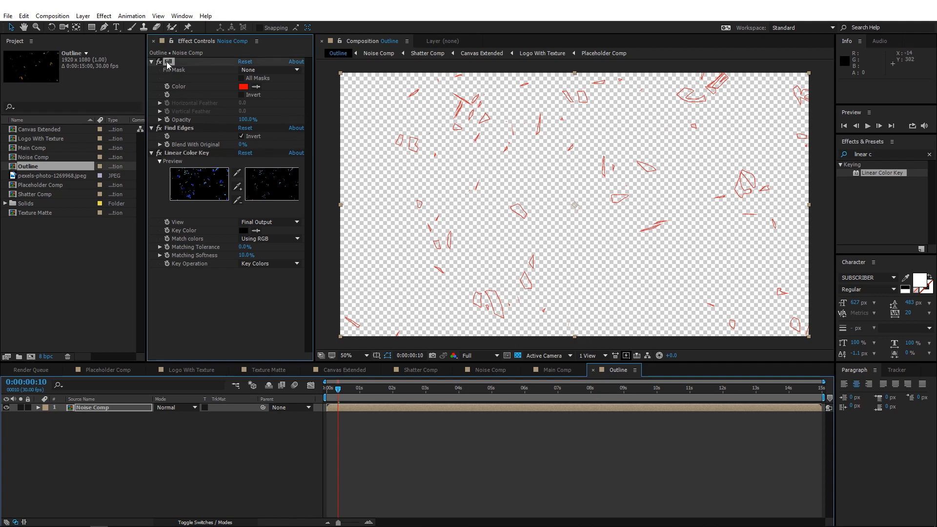
key(ctrl+d)
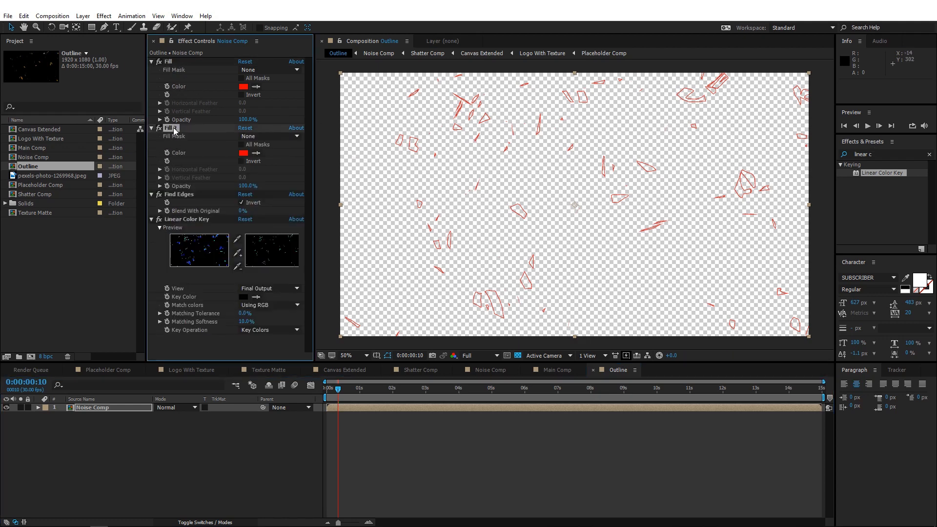
drag(176, 130, 184, 329)
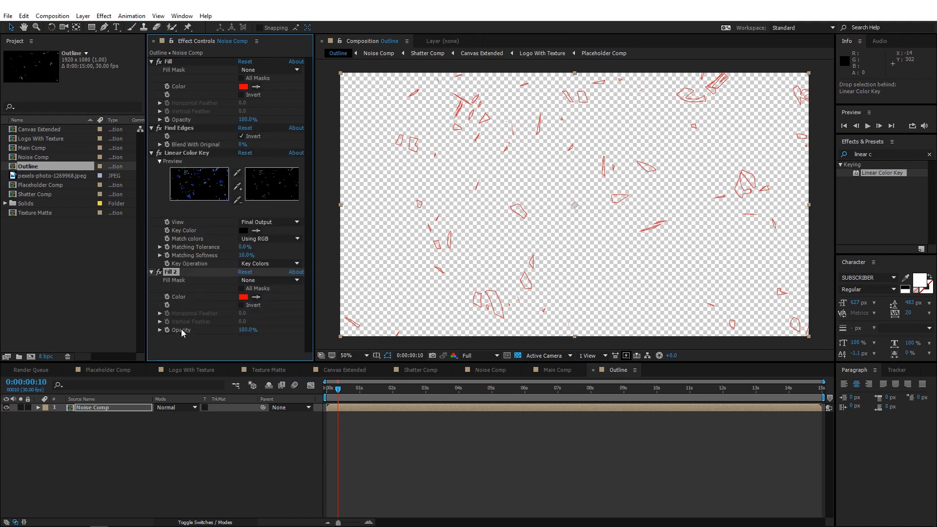
click(243, 296)
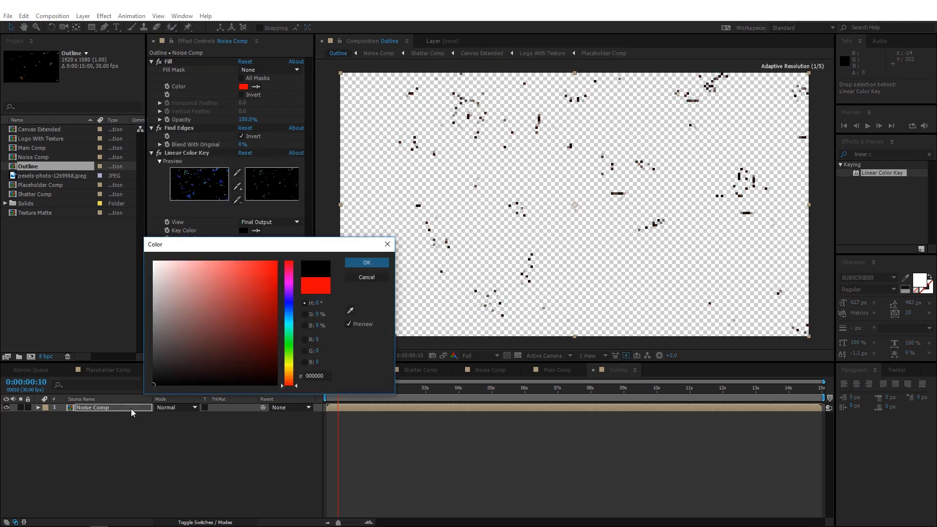
click(377, 262)
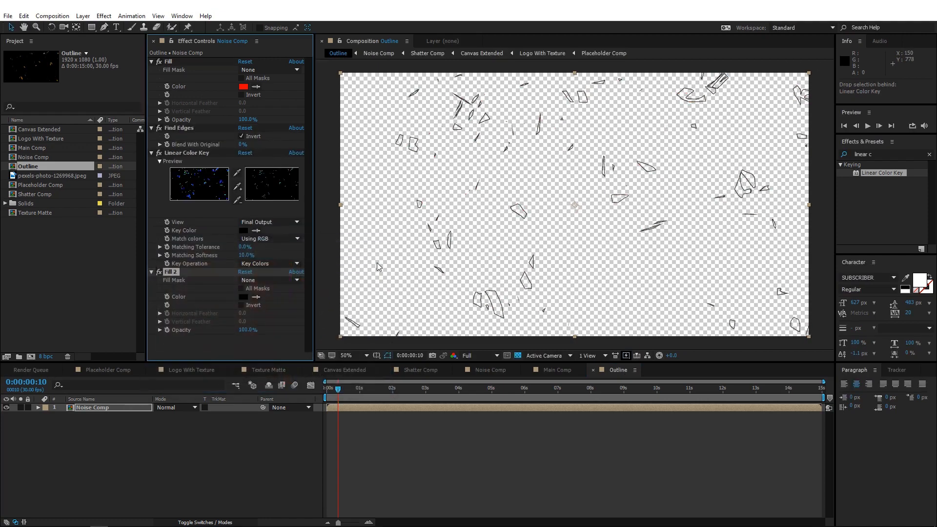
- Switch to Main Comp and create a new composition named BG Texture
click(575, 370)
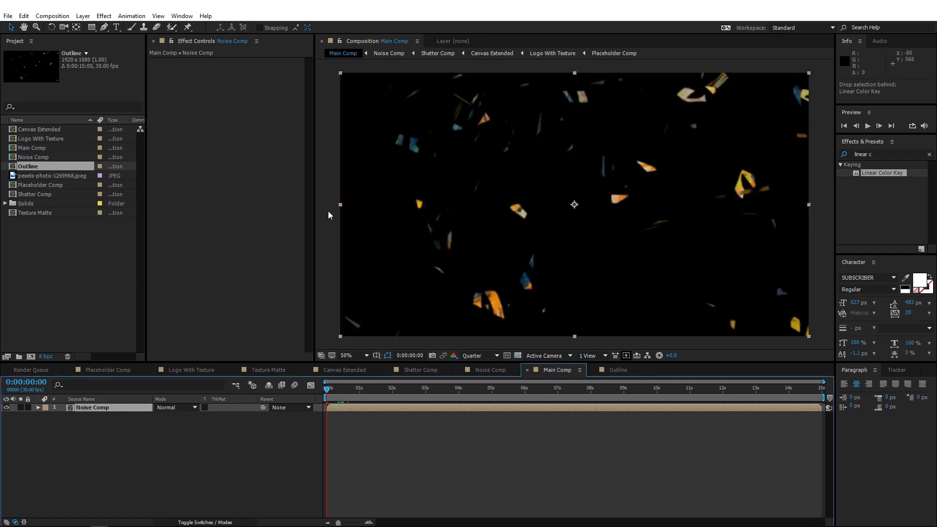
click(52, 15)
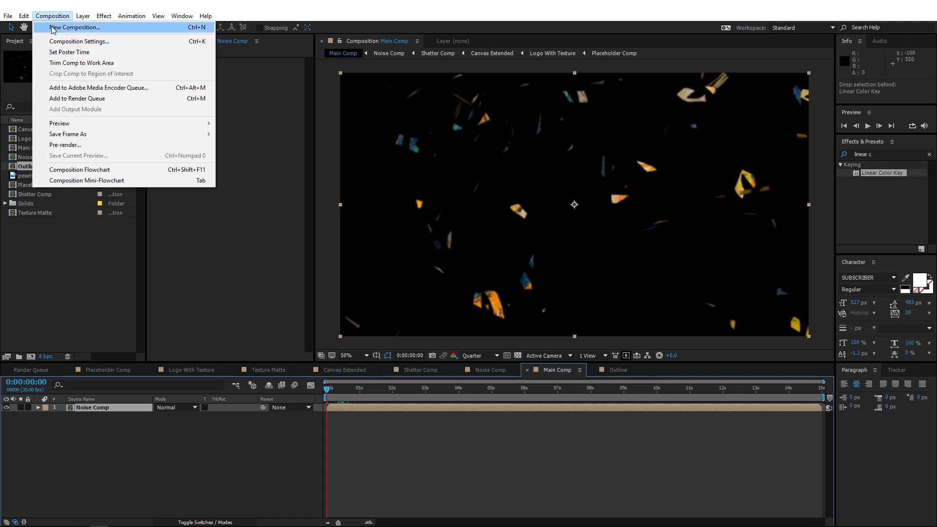
click(64, 29)
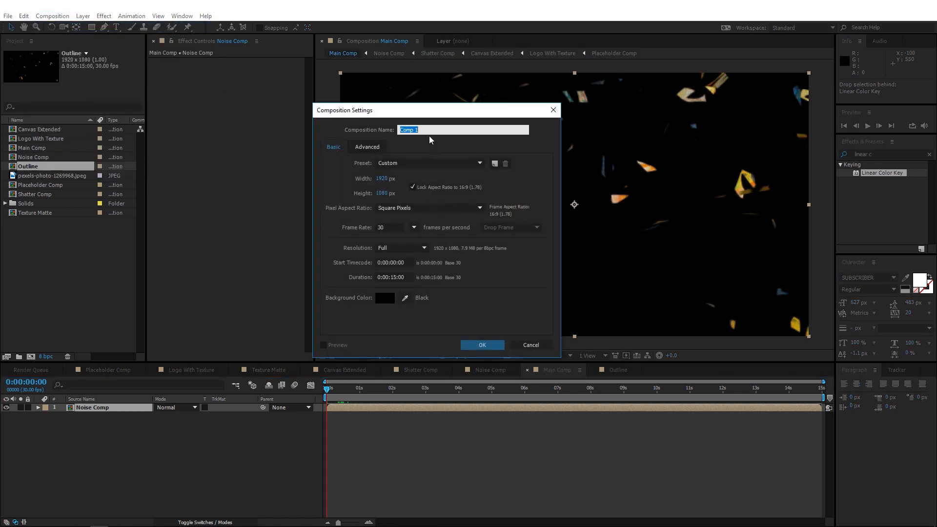
text(BG Texture)
key(Return)
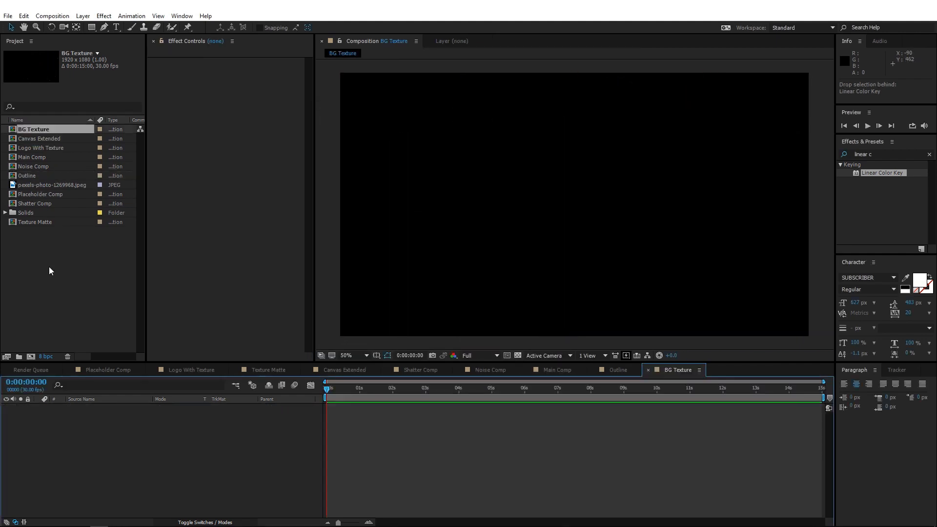
- Import the TEXTURE B image from the Stop Motion Intro Tutorial folder and add it as a layer in BG Texture
double_click(49, 267)
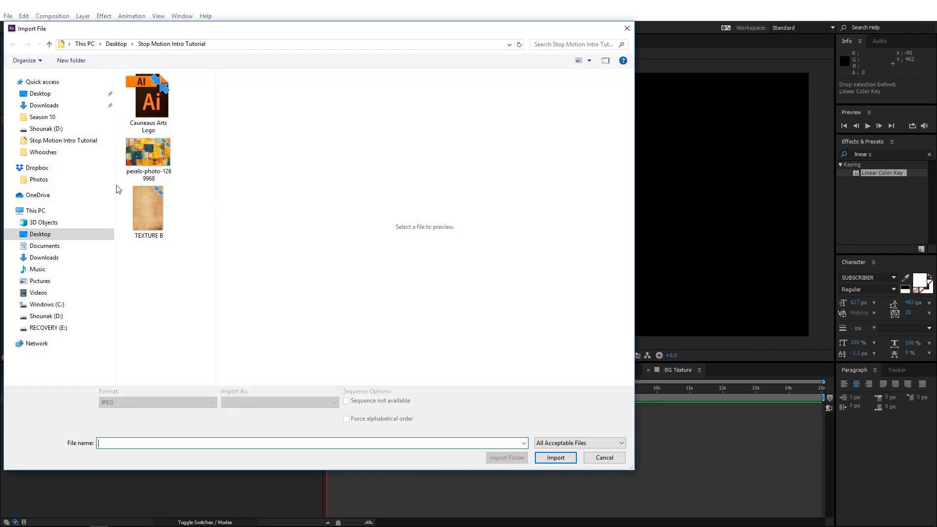
double_click(157, 207)
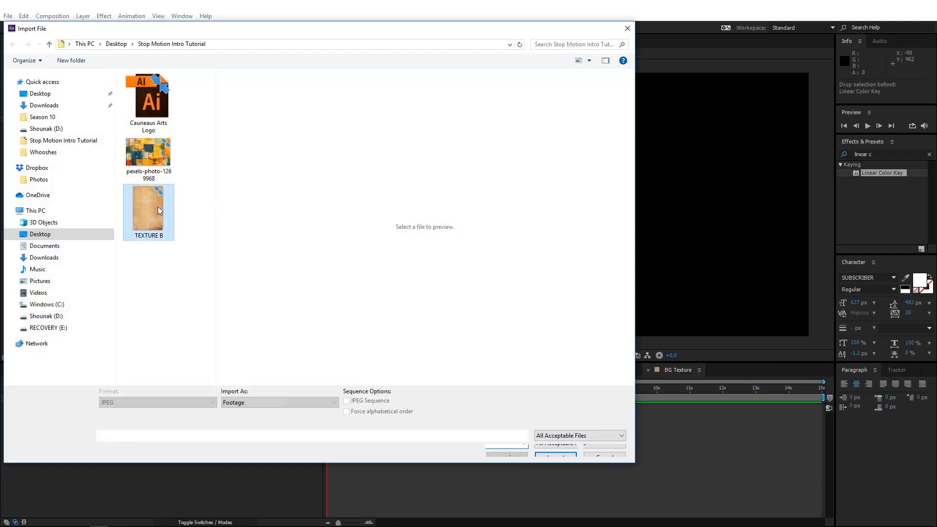
drag(57, 222, 90, 417)
key(comma)
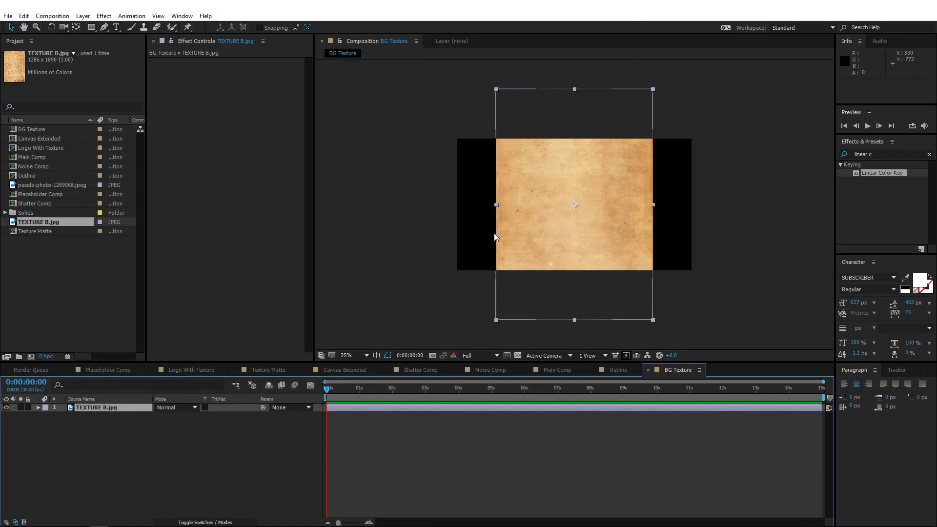
- Set the rotation of the TEXTURE B.jpg layer to 90°
key(r)
click(168, 416)
text(18)
key(Return)
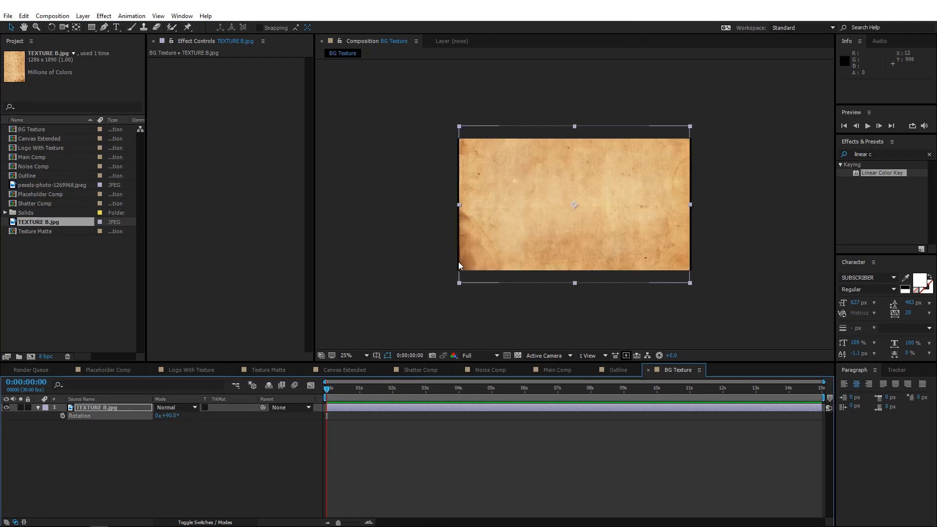
- Add BG Texture to Main Comp beneath the Noise Comp layer and place Outline above it
click(555, 373)
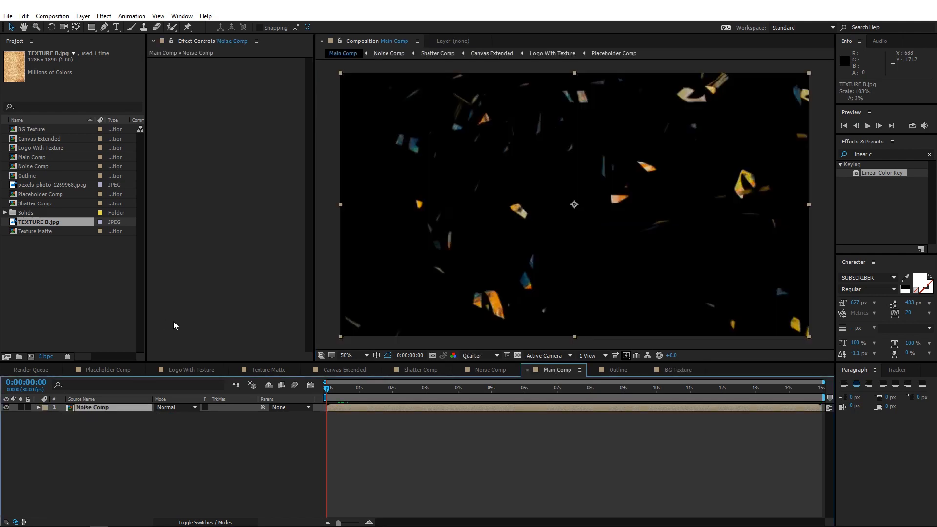
click(43, 231)
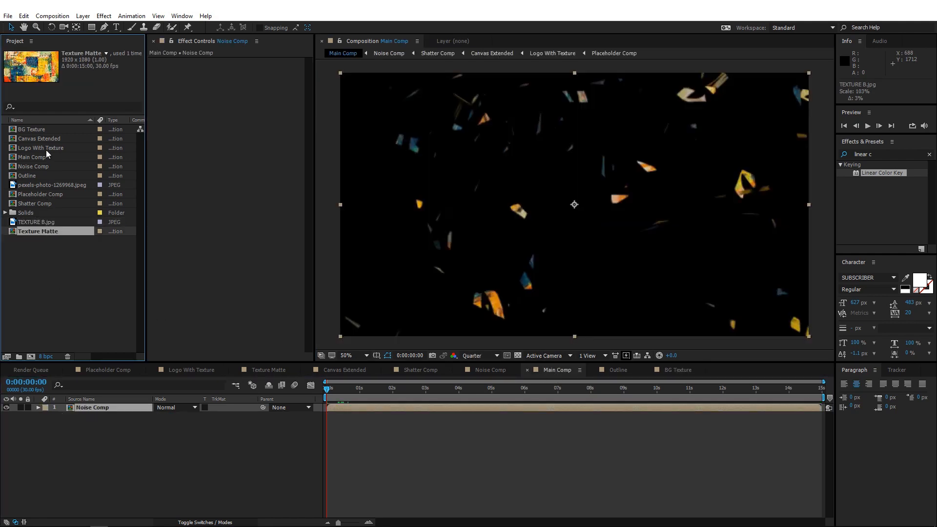
drag(46, 131, 77, 449)
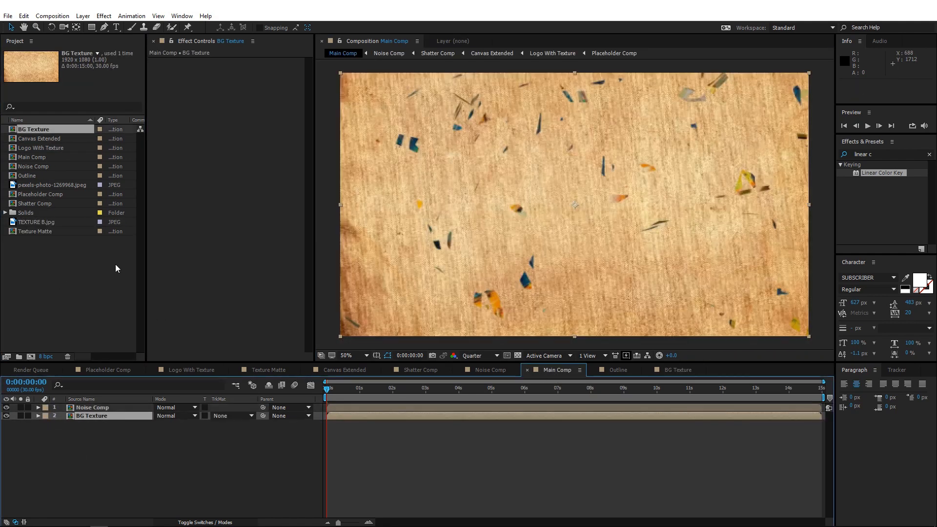
drag(29, 176, 107, 405)
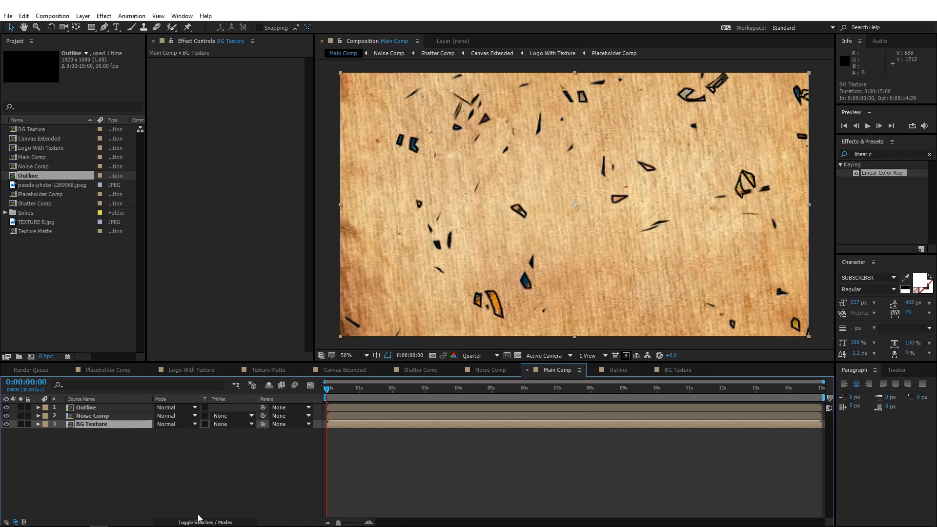
- Set the blending mode of the Outline and Noise Comp layers to Multiply and check the result at 0:00:04:28 and 0:00:11:18
click(117, 409)
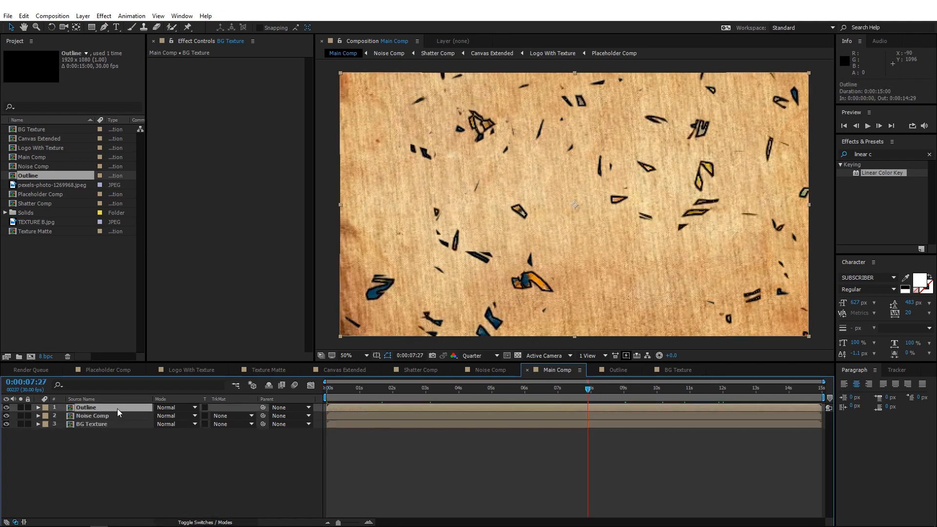
shift+click(116, 414)
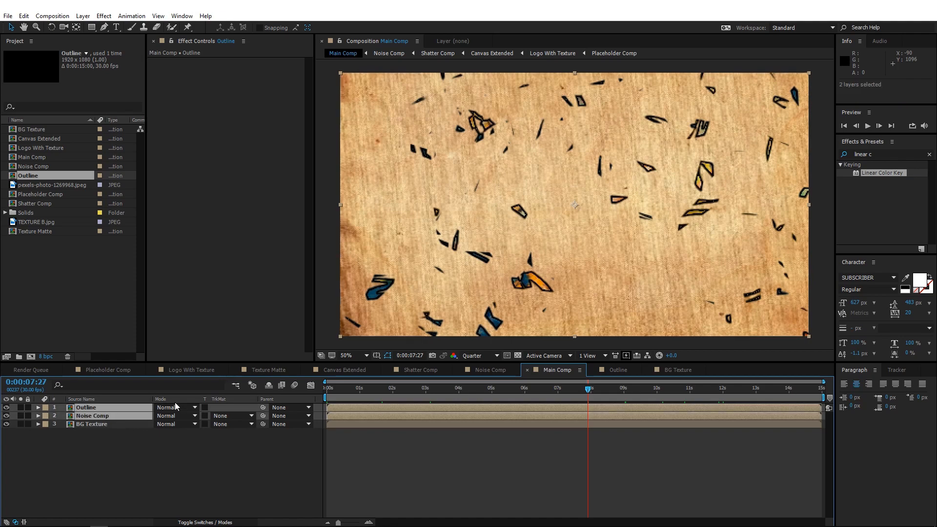
click(175, 405)
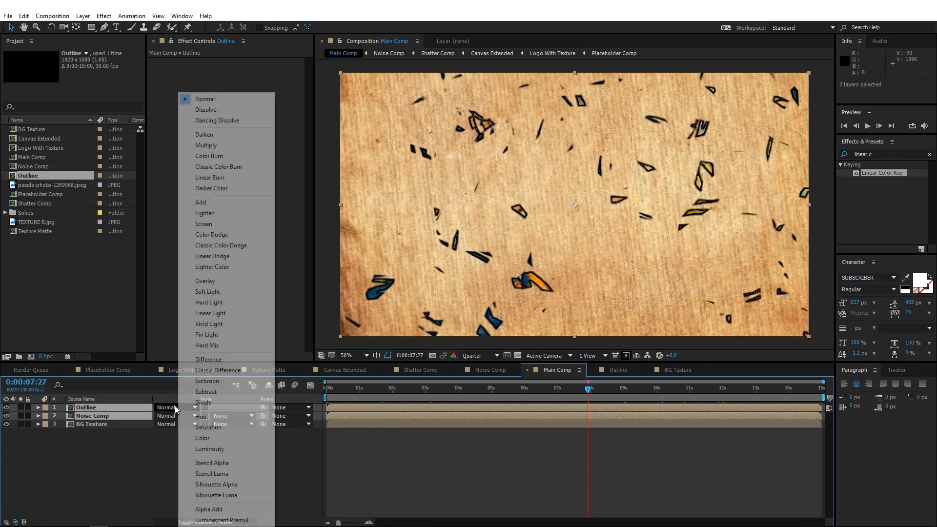
click(223, 146)
click(490, 388)
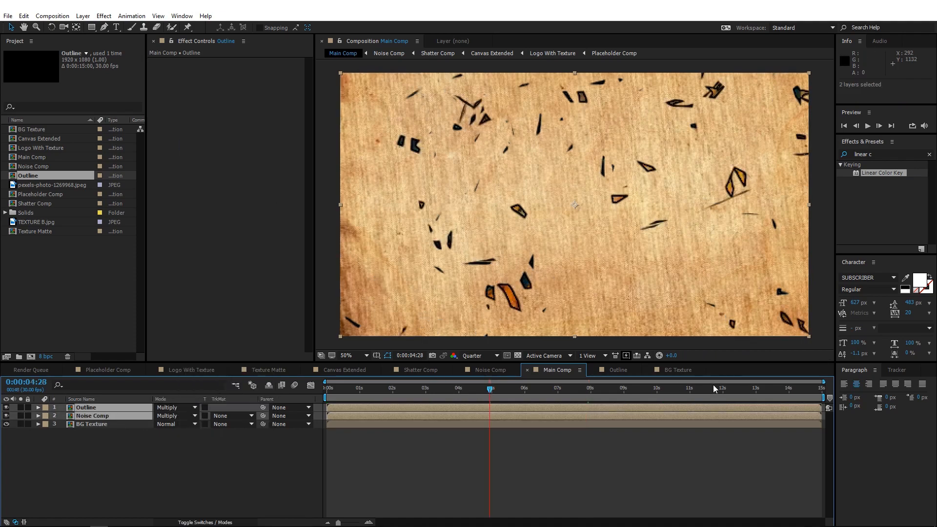
drag(714, 387, 709, 388)
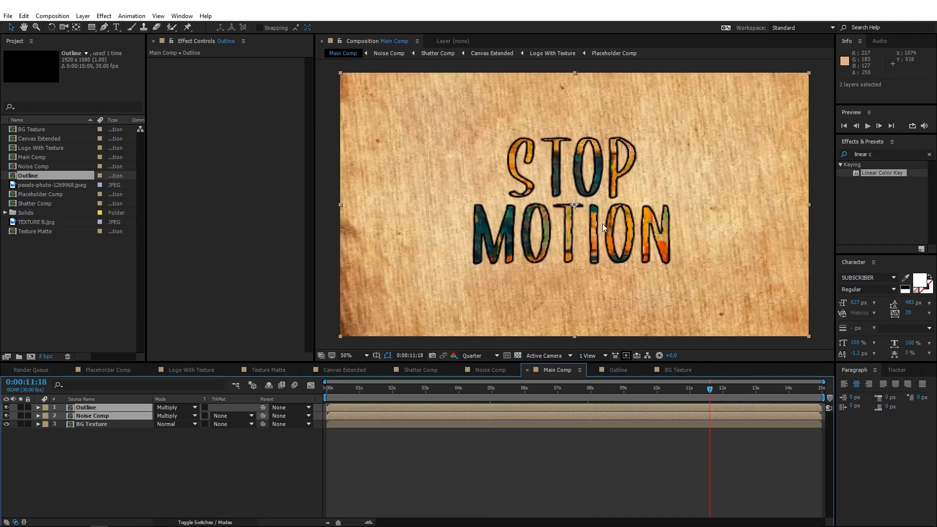
- Turn the Outline, Noise Comp and BG Texture layers in Main Comp into 3D layers
click(110, 423)
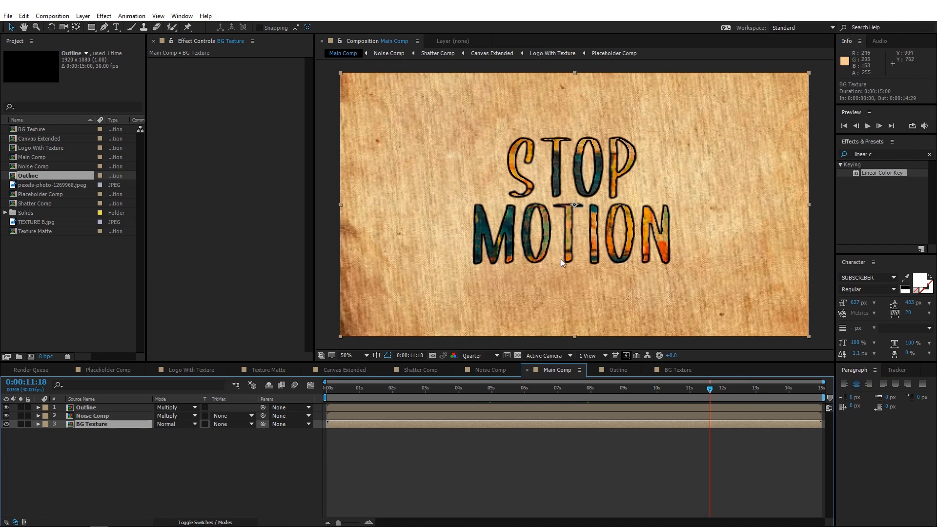
click(222, 521)
drag(209, 424, 209, 406)
key(ctrl+a)
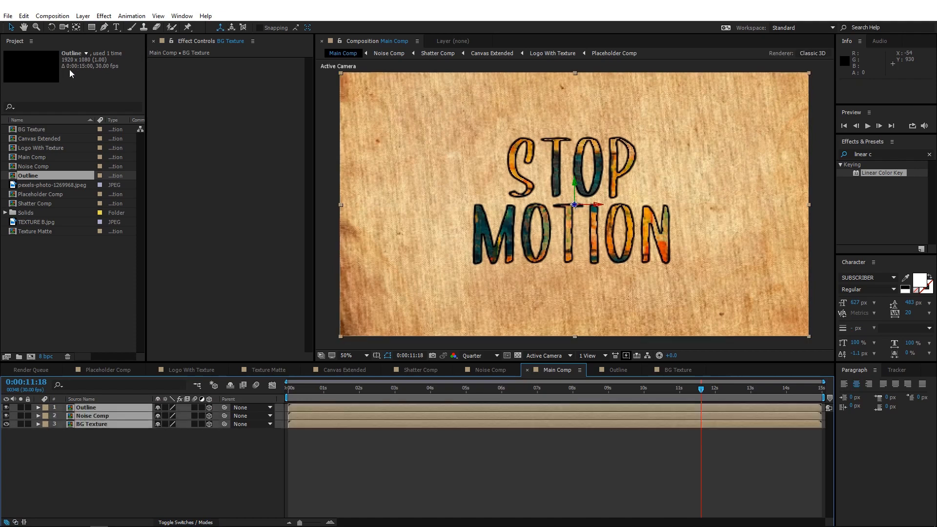
- Add a two-node camera with the 35mm preset to Main Comp, keeping the name Camera 1
click(97, 17)
mouse_move(83, 17)
mouse_move(230, 27)
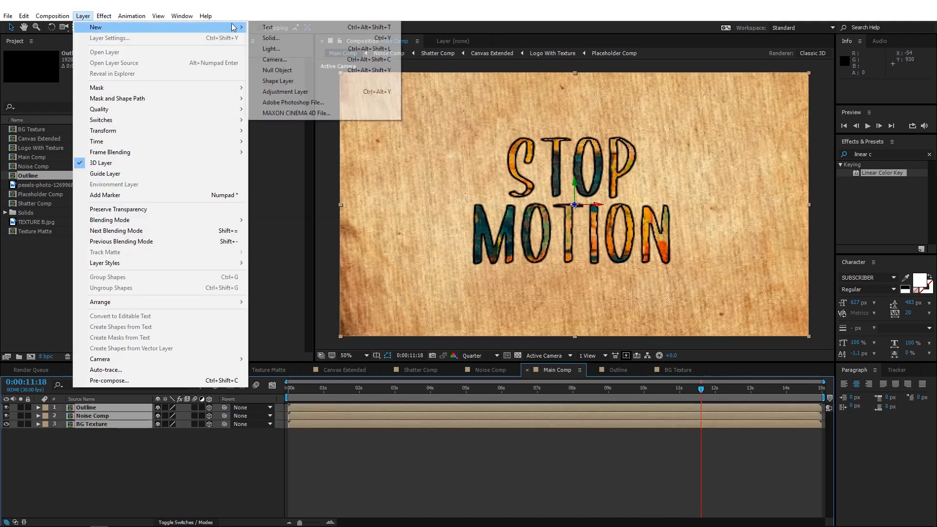
click(280, 60)
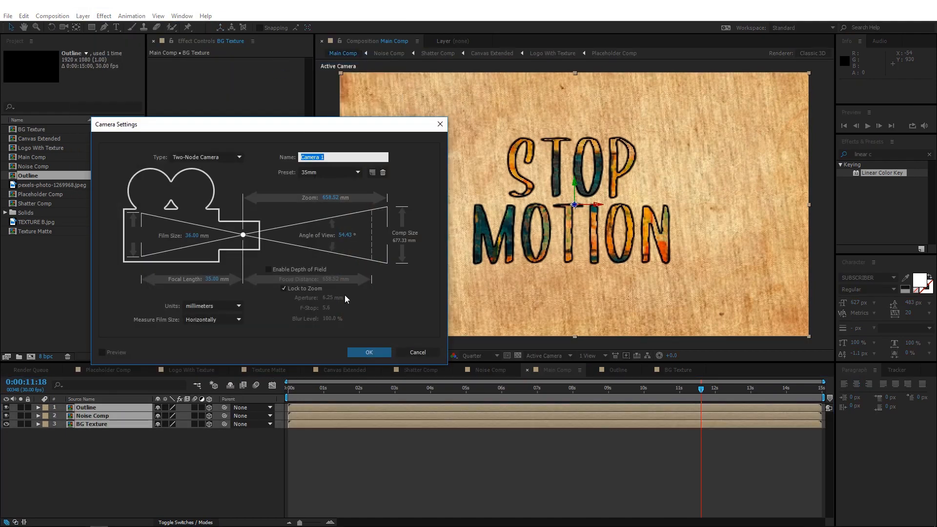
click(371, 352)
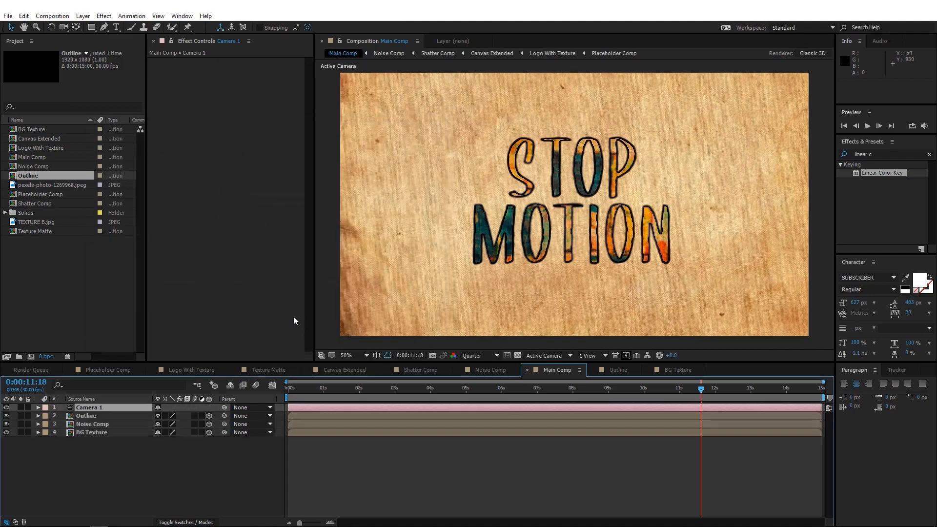
- Add a null object above Camera 1, make it a 3D layer and parent the camera to it
click(95, 408)
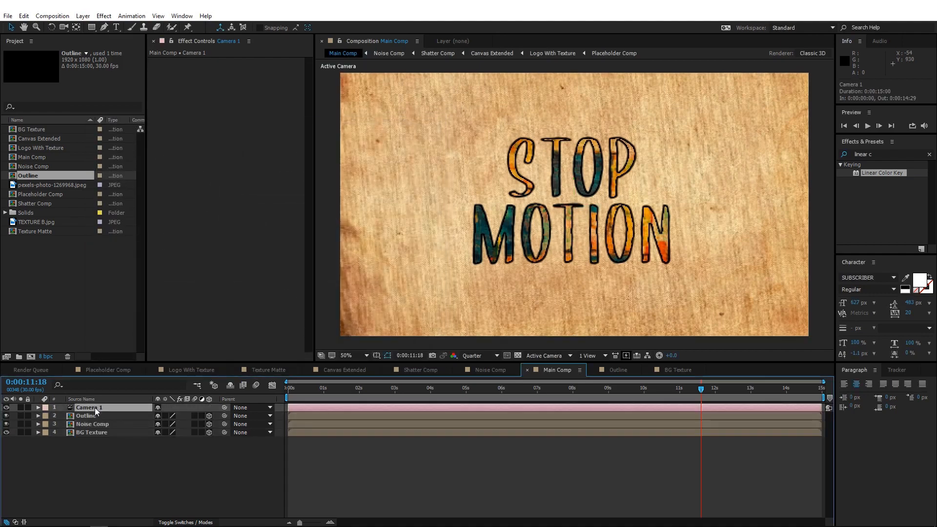
click(90, 17)
mouse_move(195, 27)
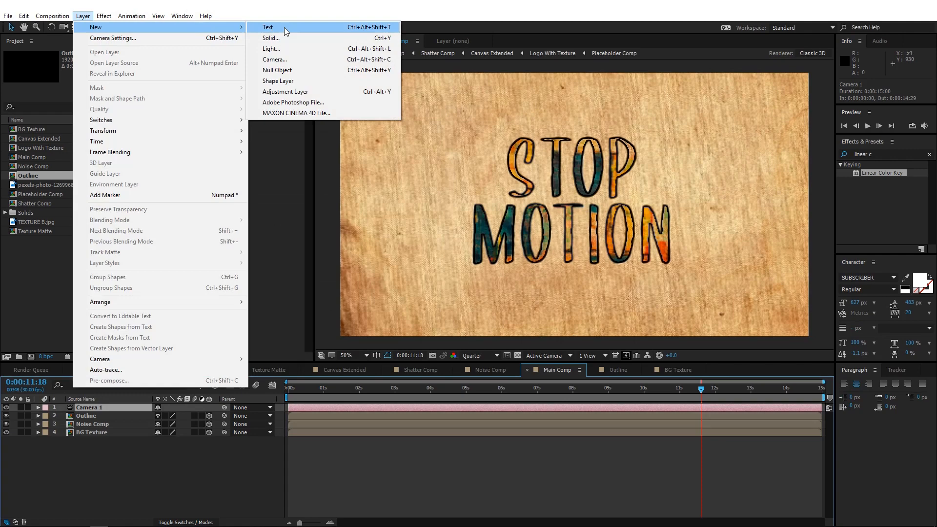
click(276, 69)
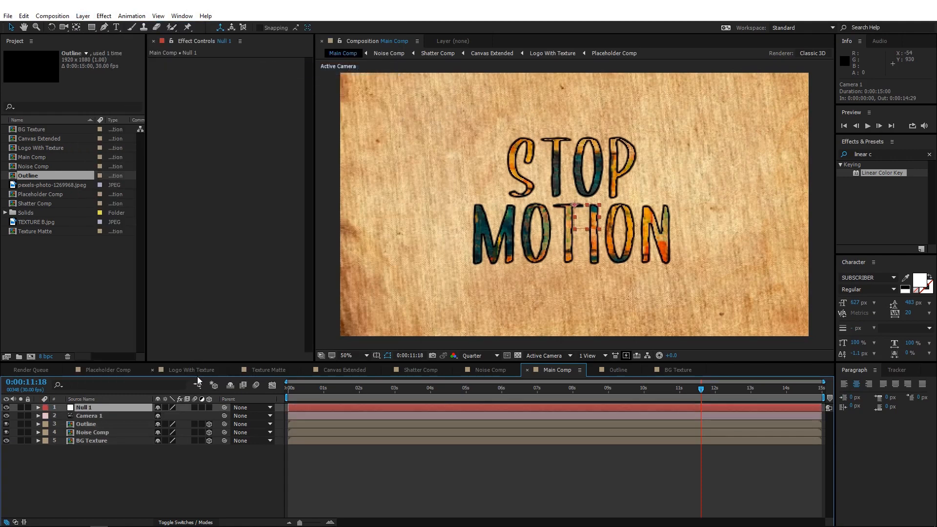
click(209, 407)
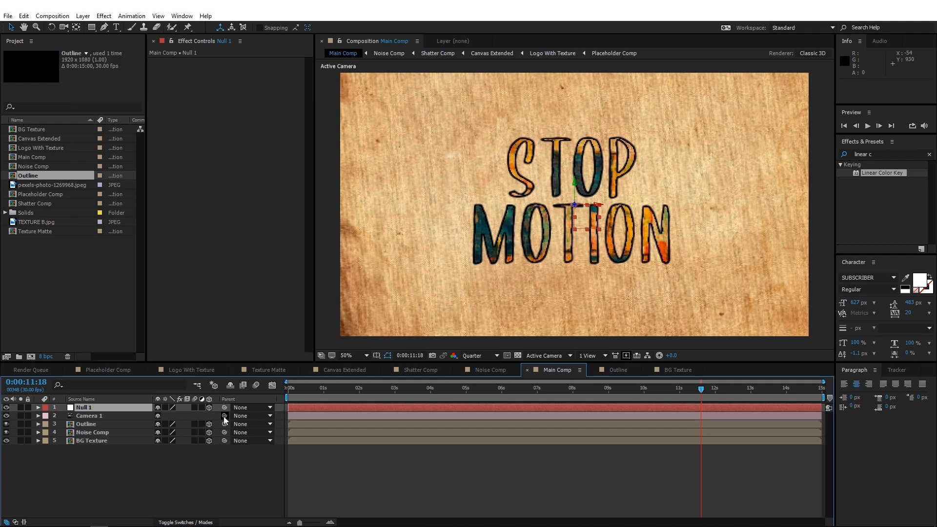
drag(223, 417, 224, 406)
key(F2)
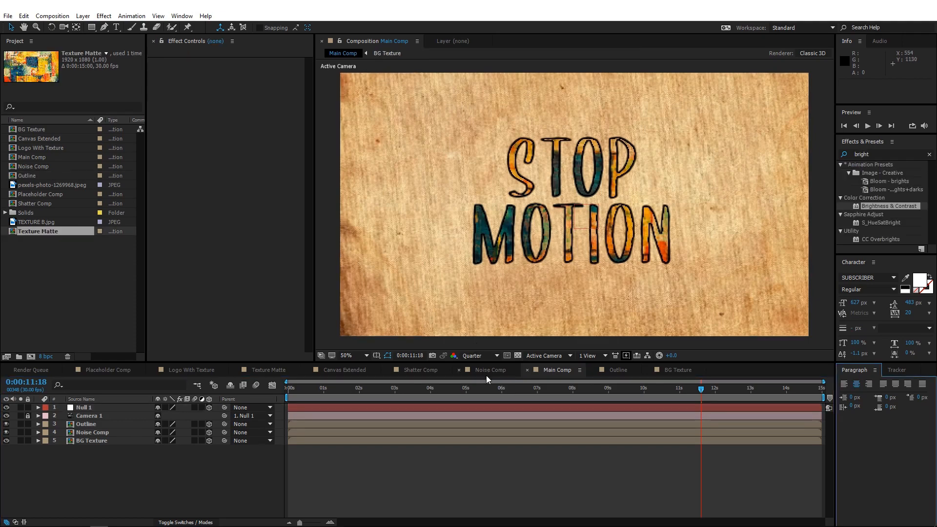
- Set the preview resolution to Full and apply the Drop Shadow effect to the Noise Comp layer
click(479, 359)
click(481, 379)
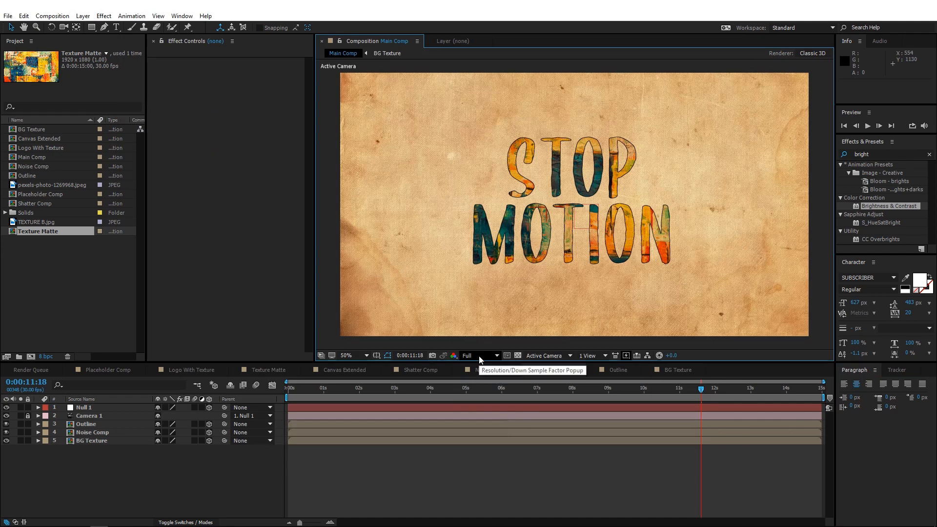
click(95, 431)
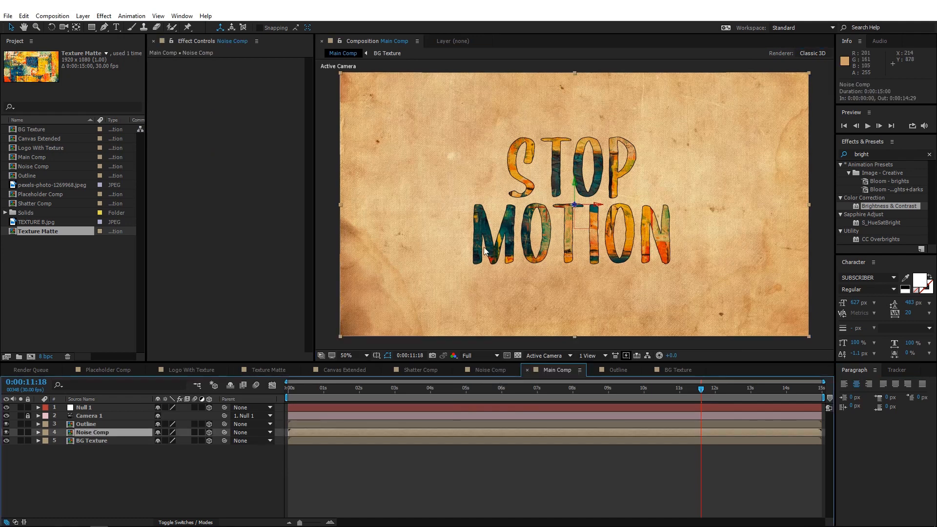
double_click(876, 154)
text(drop sh)
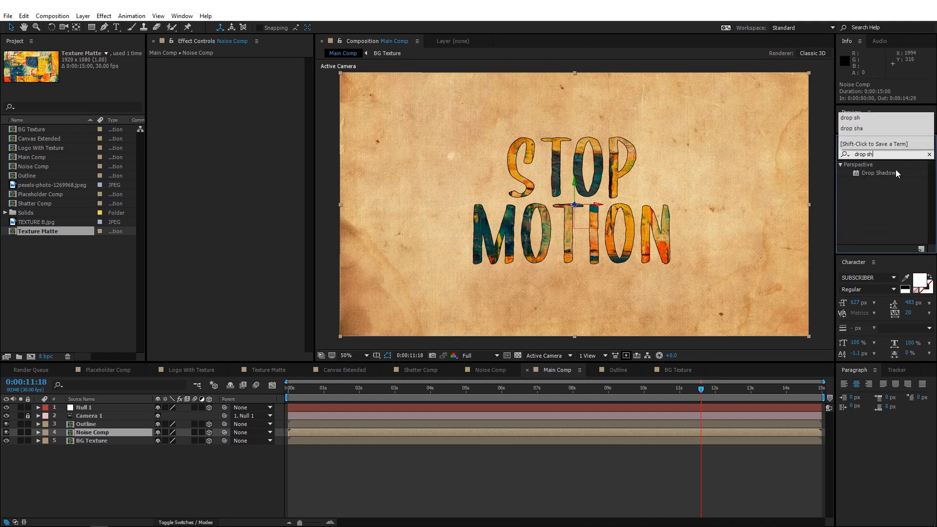
double_click(890, 173)
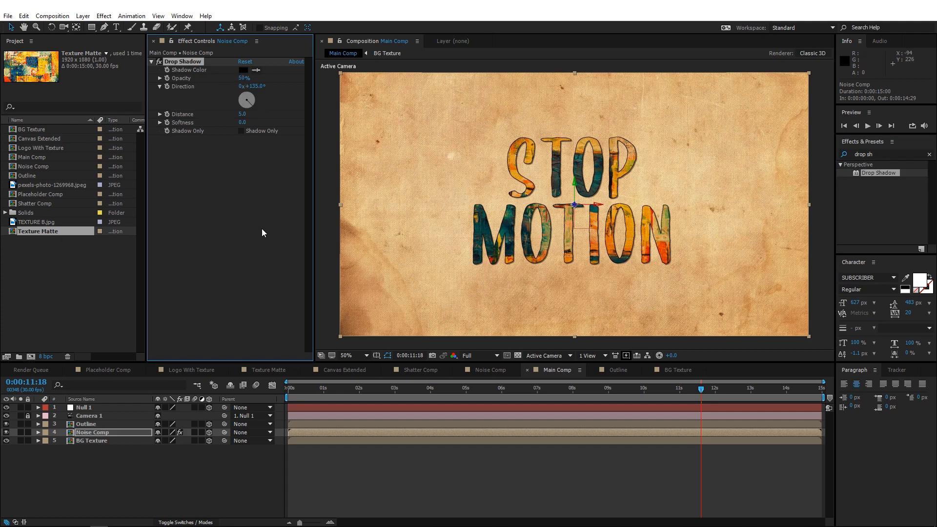
- Place Adjustment Layer 1 from the Solids folder above all layers in Main Comp and enable it as an adjustment layer
click(105, 408)
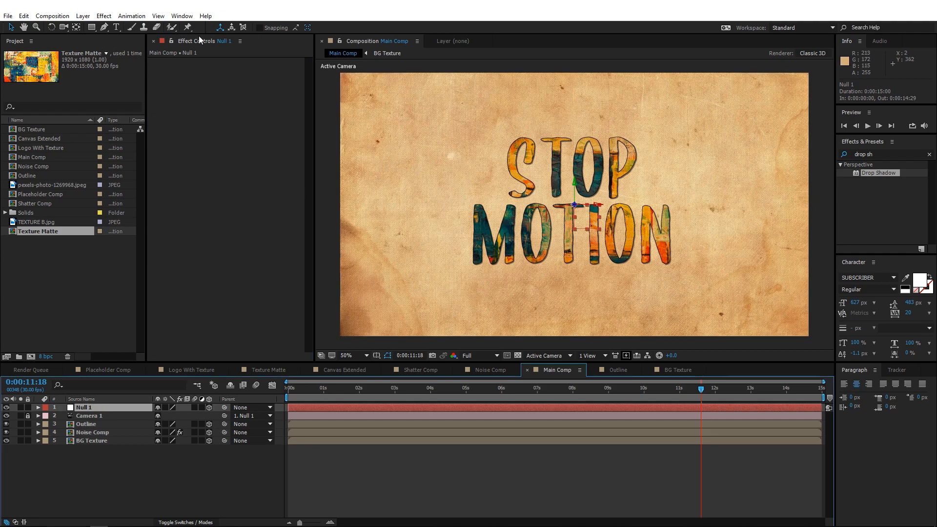
click(5, 213)
drag(57, 218, 100, 404)
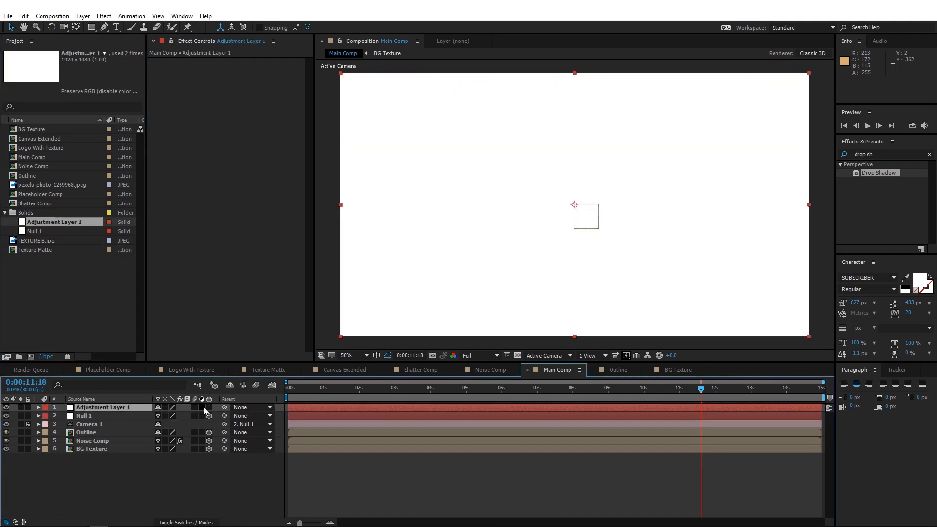
click(202, 408)
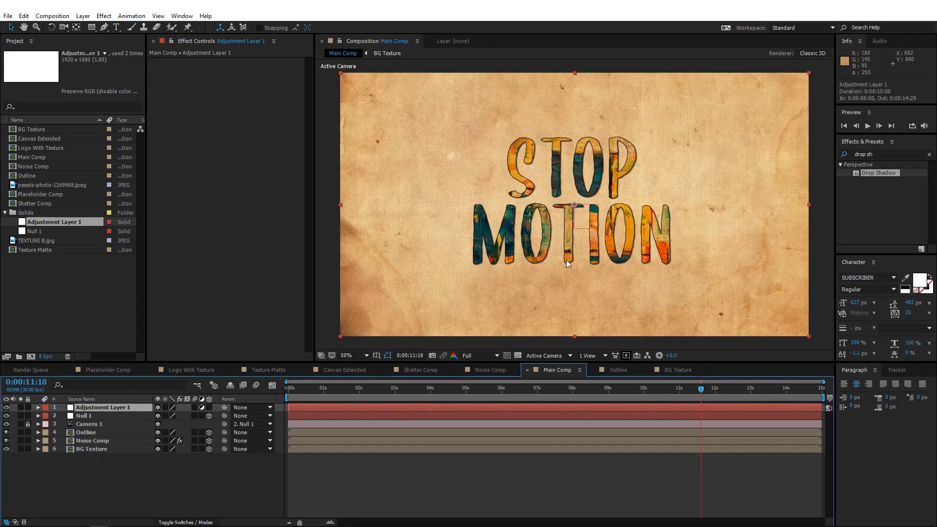
- Apply the Brightness & Contrast effect to Adjustment Layer 1
click(843, 155)
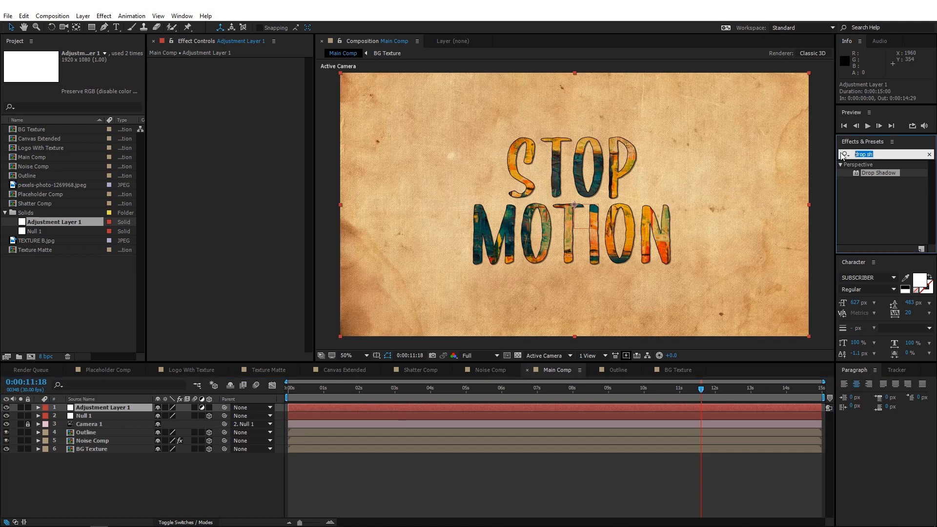
text(bright)
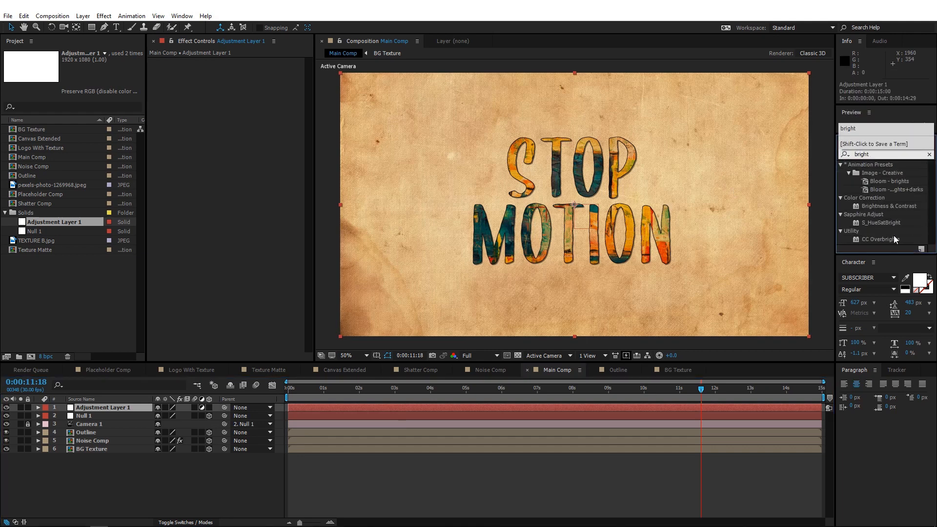
drag(891, 206, 169, 74)
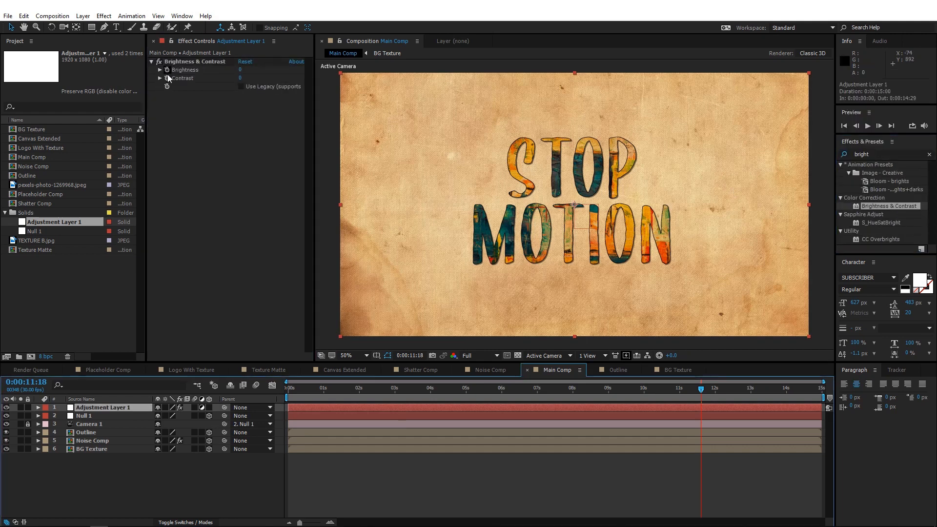
- Enable expressions on Brightness and Contrast, and set the Brightness expression to wiggle(30,30);
alt+click(167, 70)
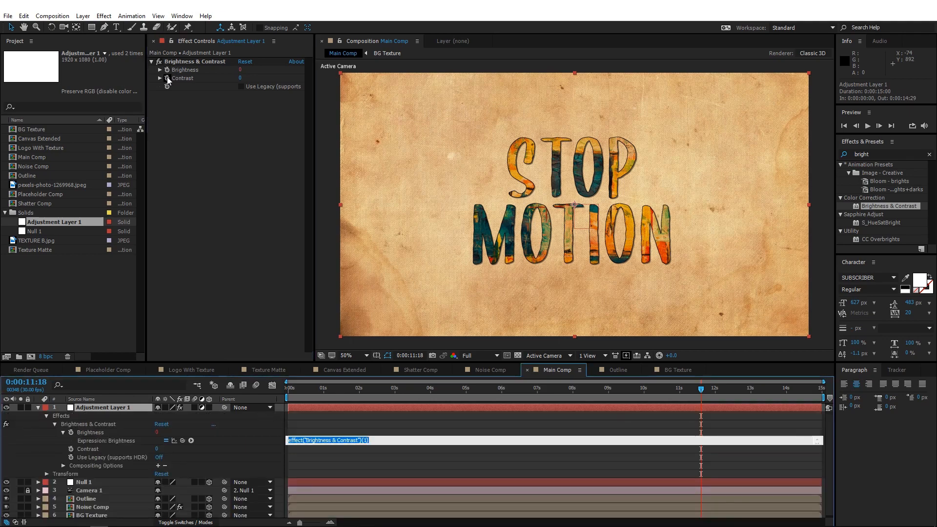
alt+click(167, 78)
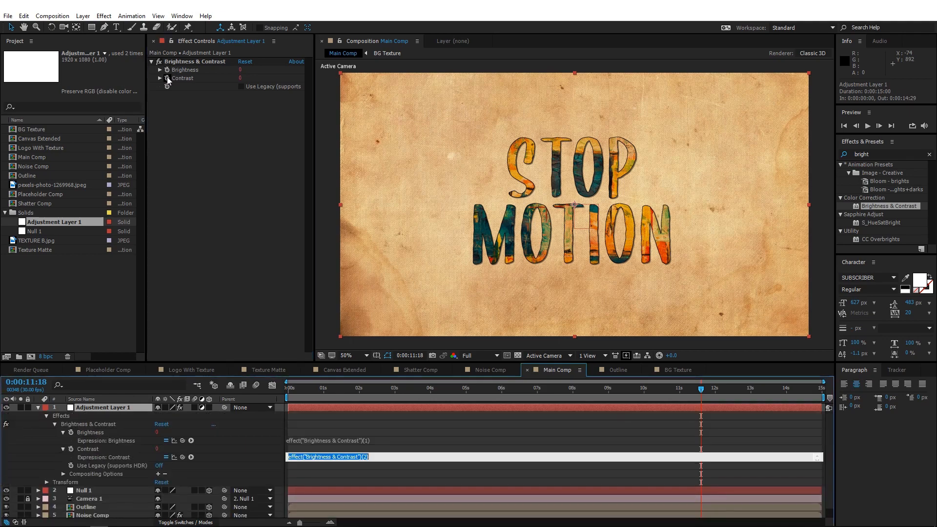
click(348, 446)
click(364, 439)
text(w)
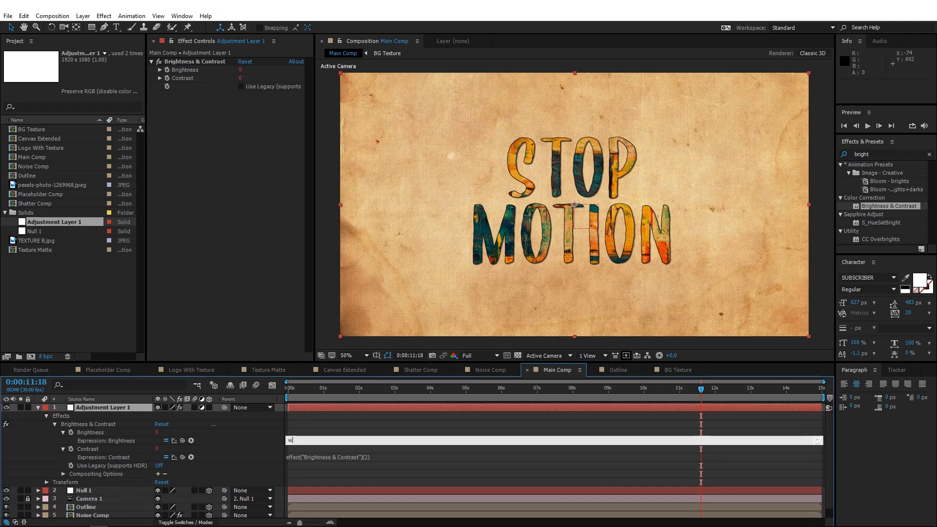
text(iggle(30,30);)
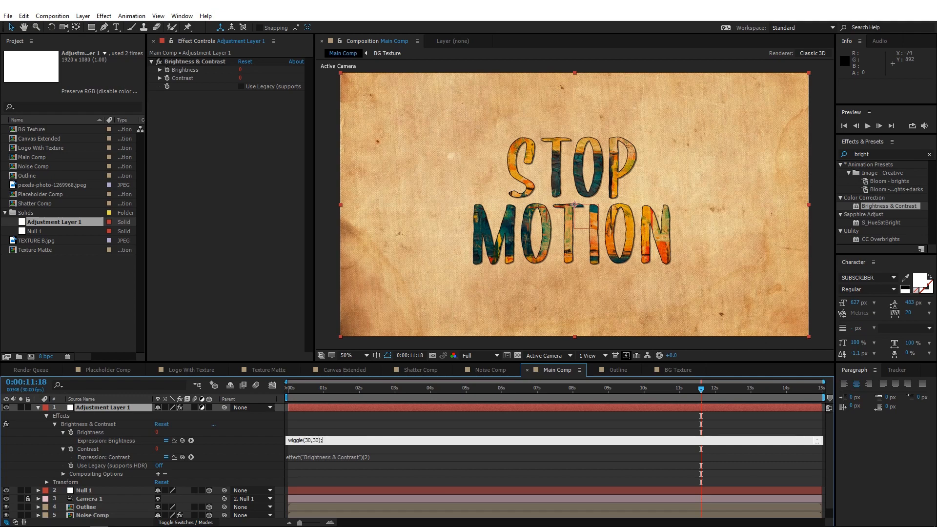
key(KP_Enter)
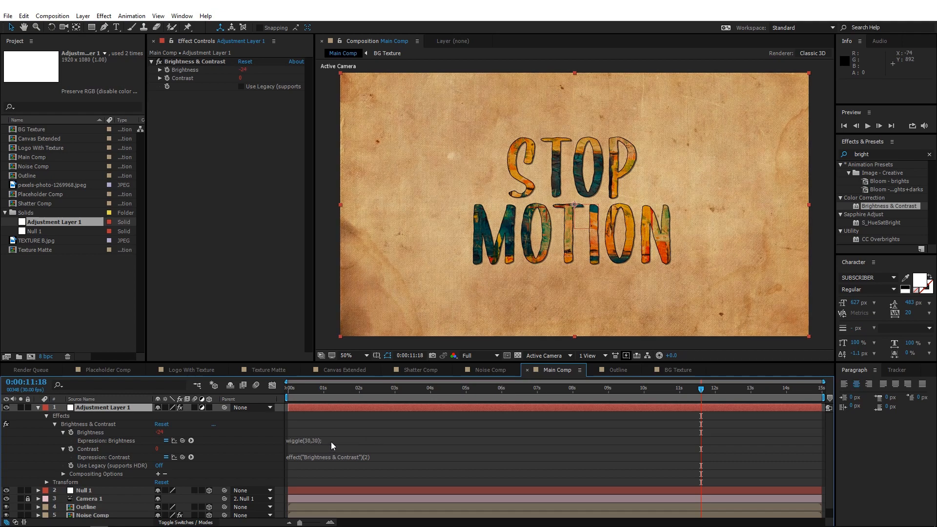
- Copy the wiggle(30,30); expression from Brightness to Contrast
click(331, 441)
key(ctrl+c)
click(330, 457)
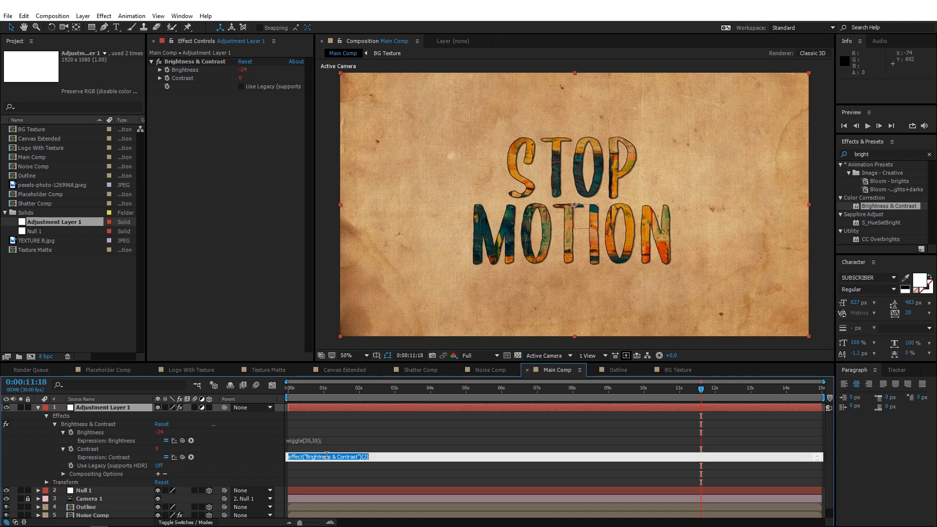
key(ctrl+v)
key(KP_Enter)
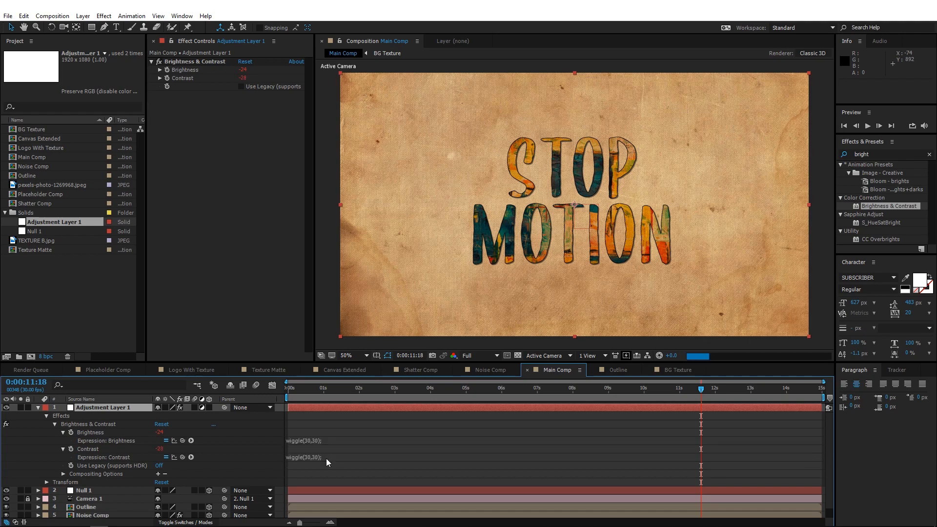
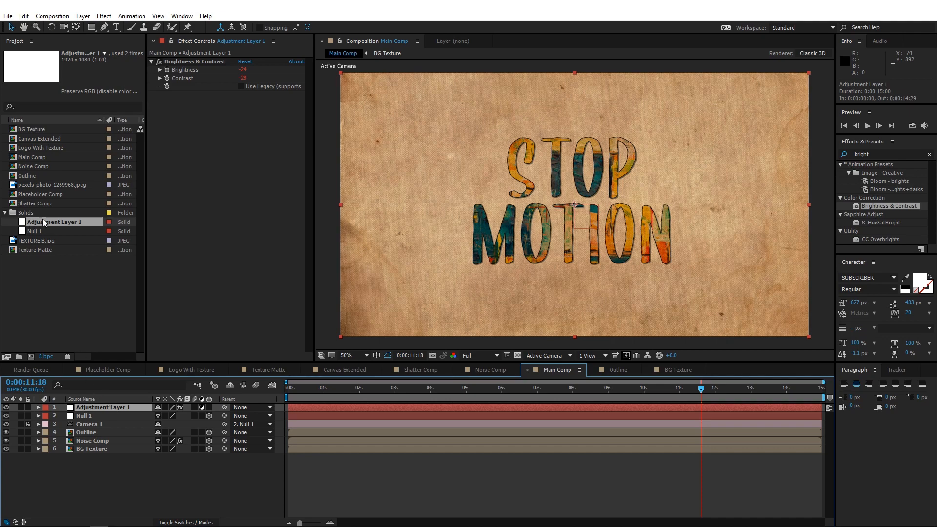
- Add another Adjustment Layer 1 at the top of Main Comp and rename the Brightness & Contrast layer as CC
drag(48, 221, 120, 405)
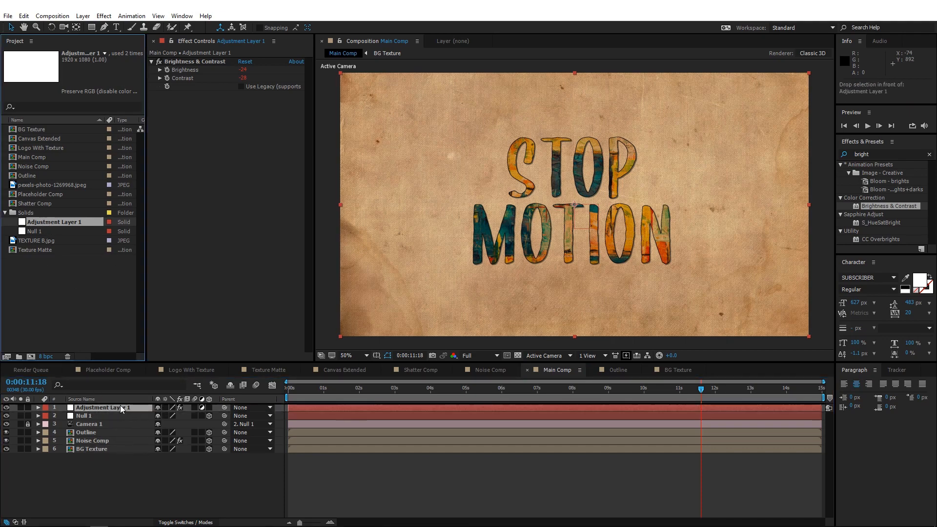
key(Return)
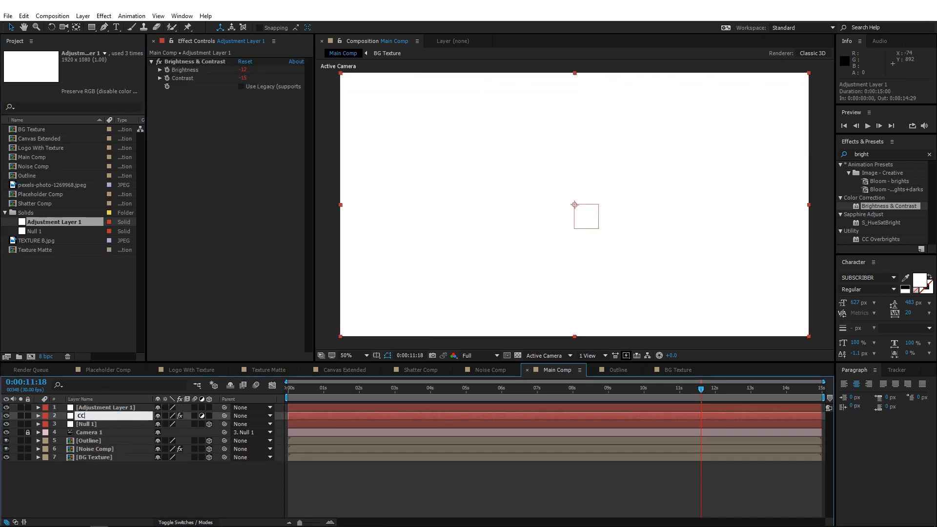
text(CC)
- Rename the topmost Adjustment Layer 1 as FPS and enable it as an adjustment layer
click(115, 411)
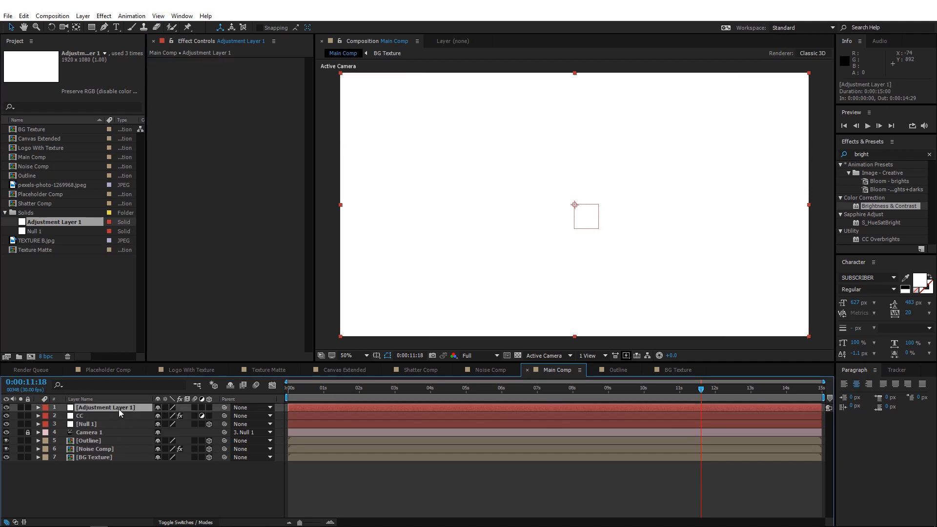
key(Return)
text(FPS)
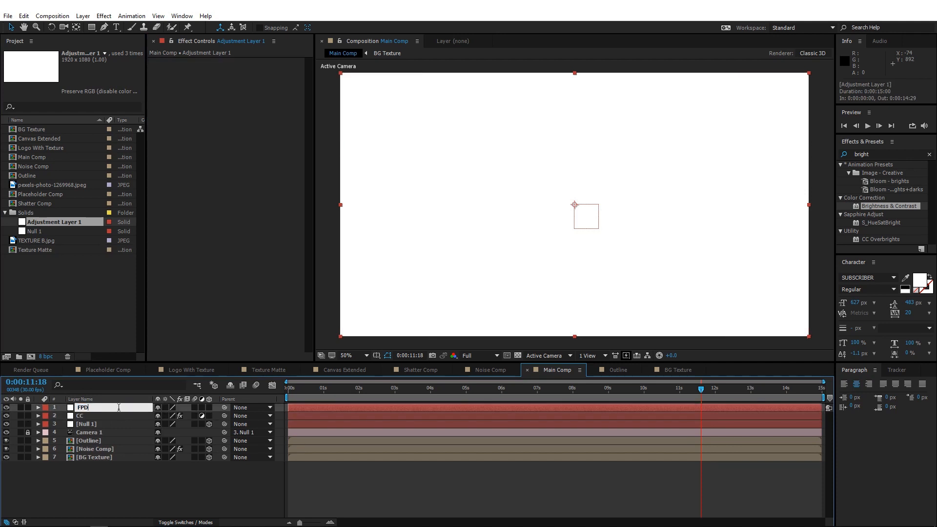
key(Return)
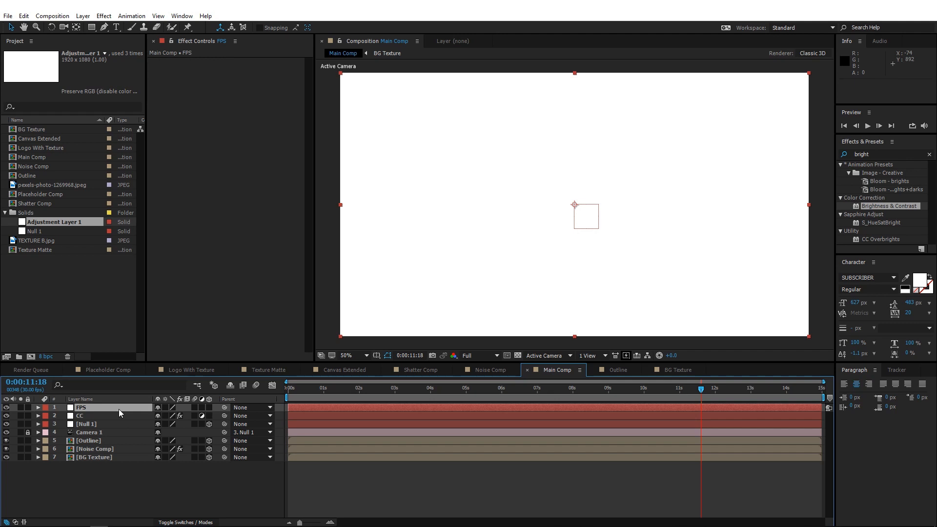
click(202, 407)
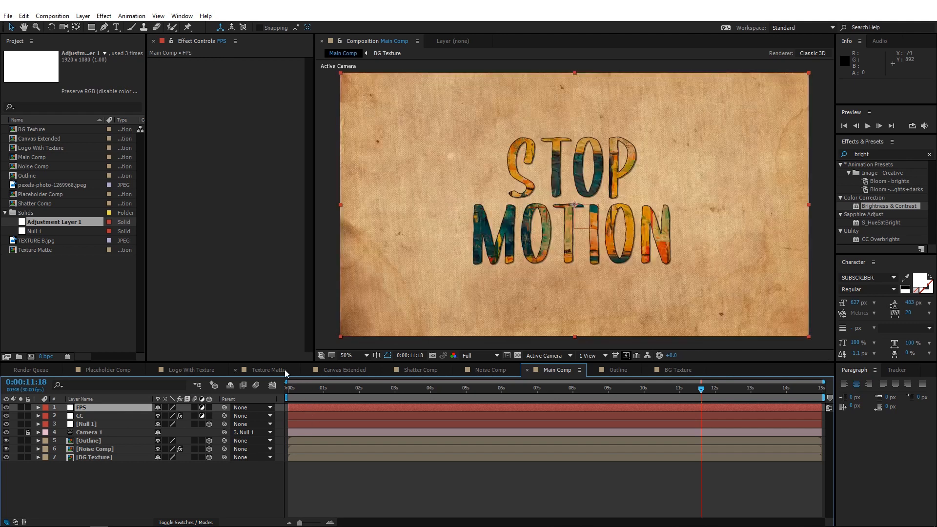
- Apply the Posterize Time effect to the FPS layer and open its Frame Rate for editing
double_click(881, 152)
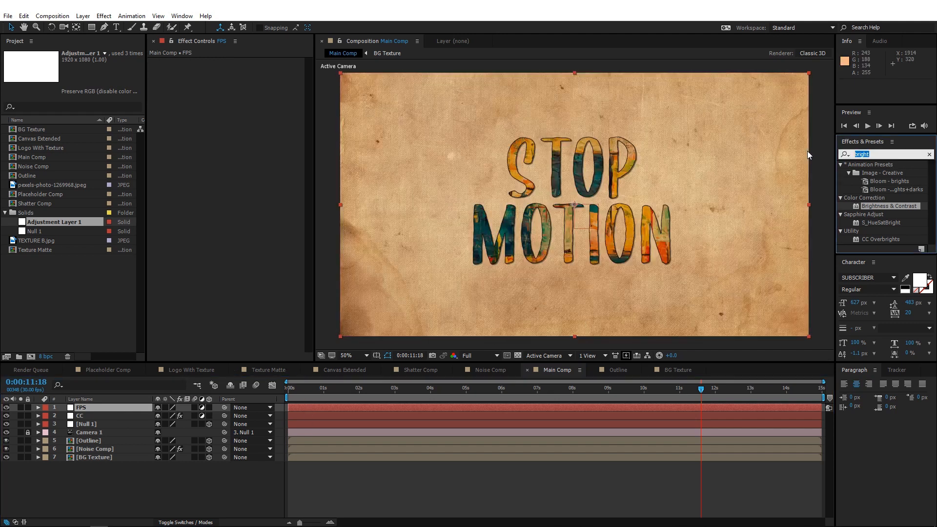
text(poste)
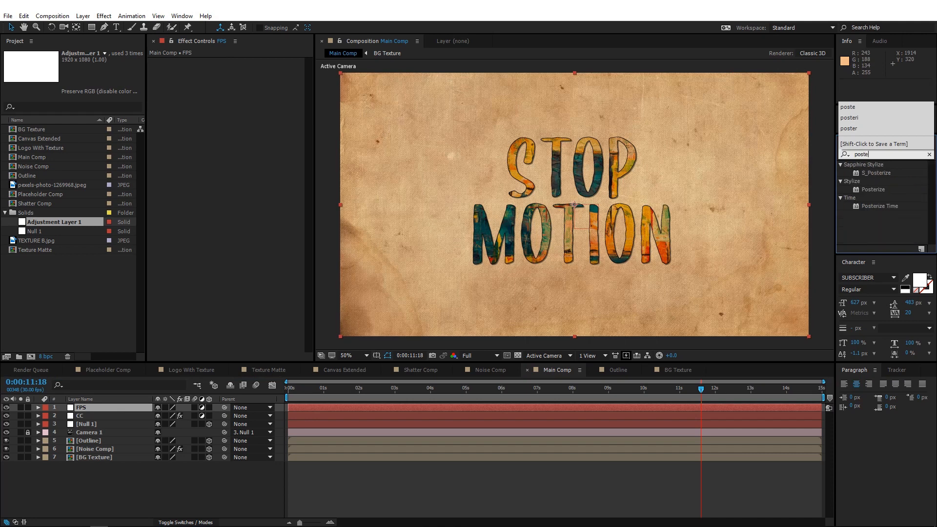
double_click(874, 204)
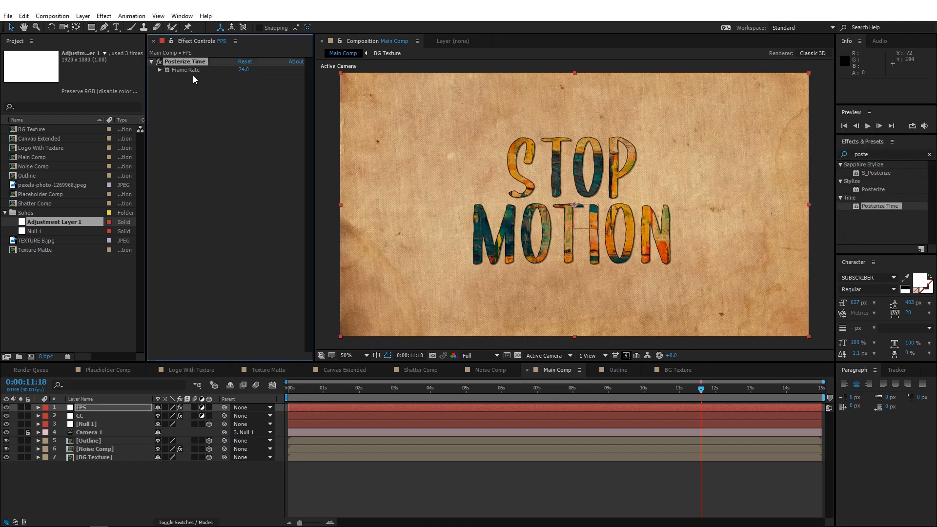
click(242, 68)
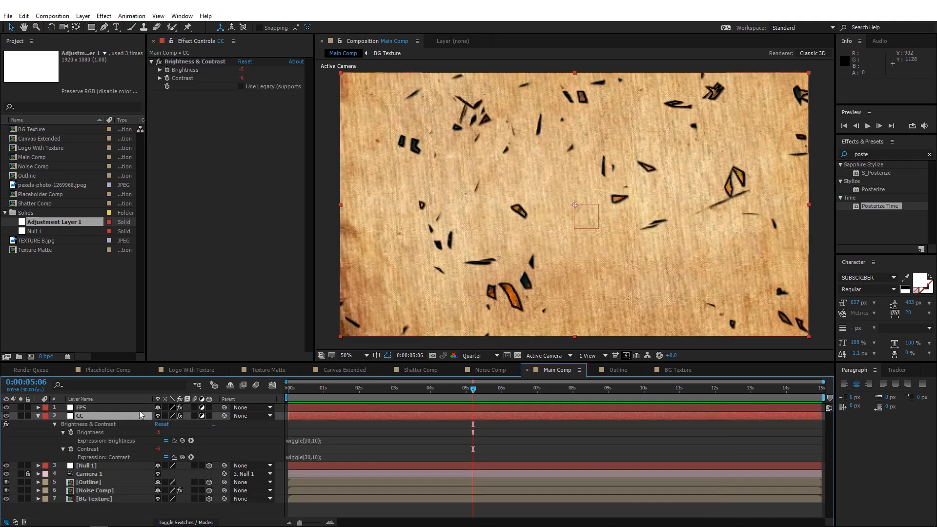
- Scale Null 1 down to 97.4%
click(94, 466)
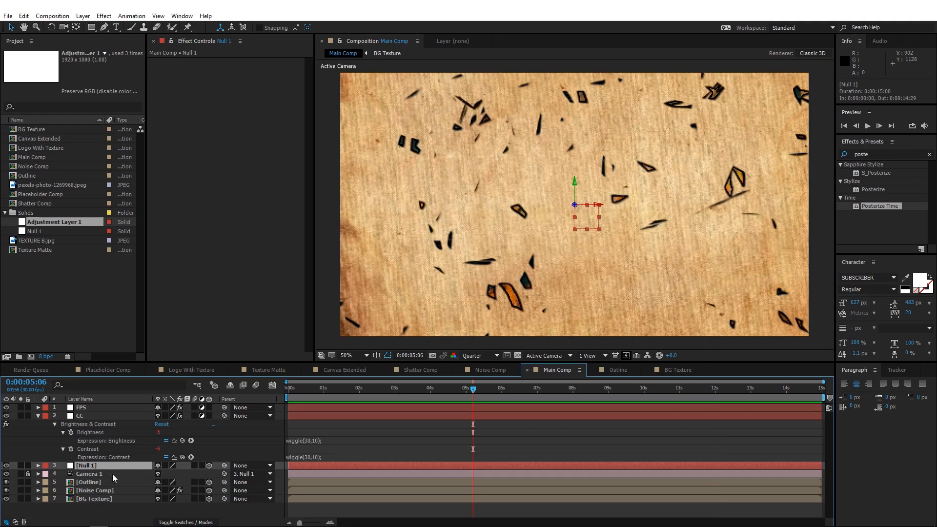
key(s)
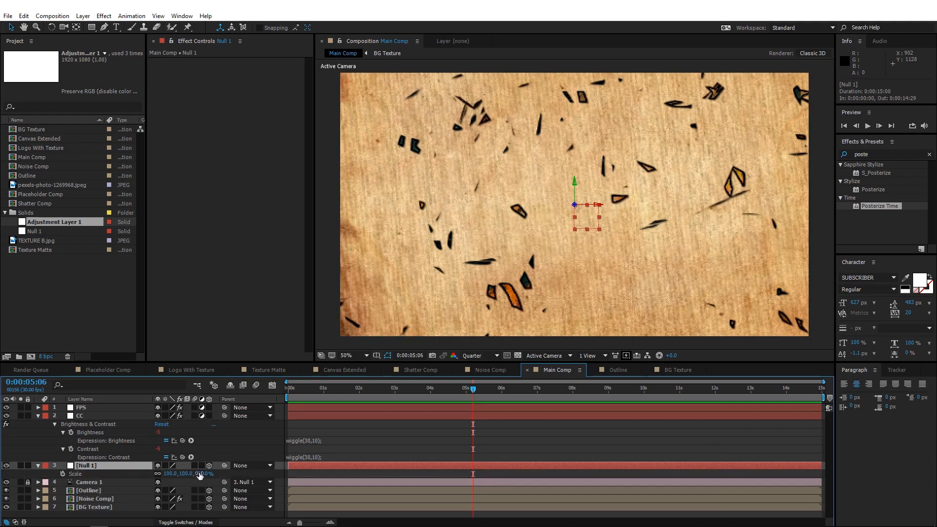
drag(200, 475, 187, 474)
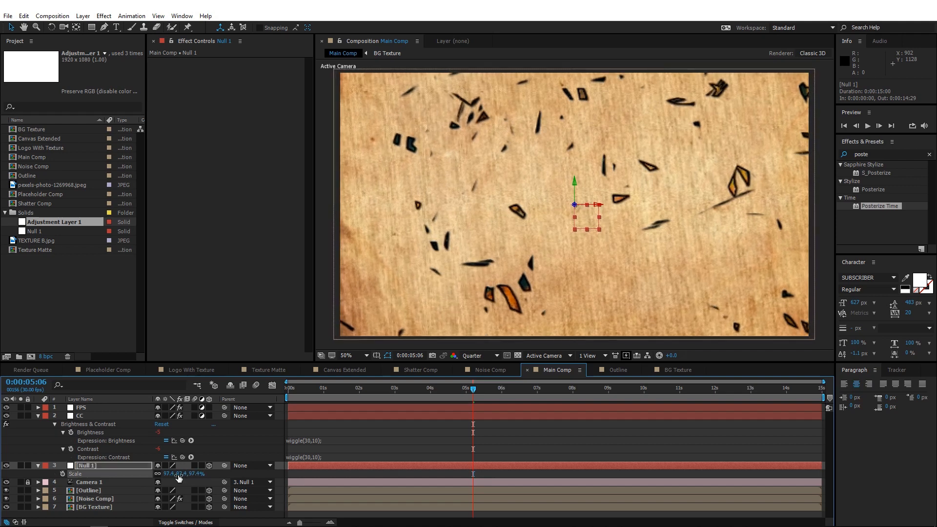
- Add the expression wiggle(10,5); to Null 1's Position
key(p)
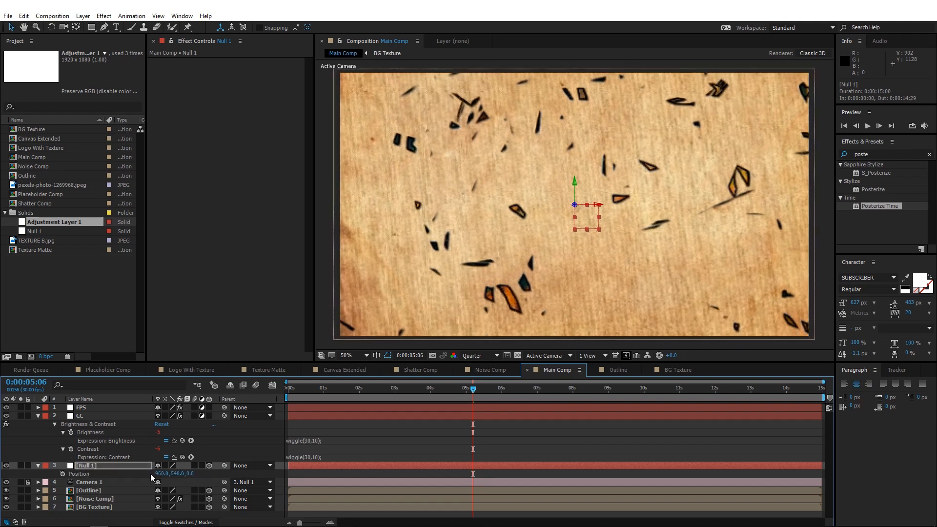
alt+click(64, 475)
text(wig)
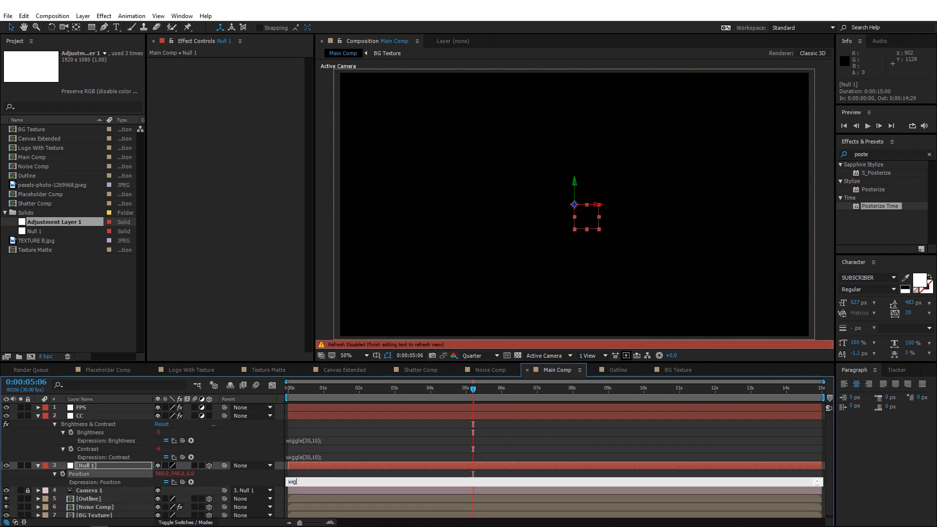
text(gle(10,5);)
click(174, 469)
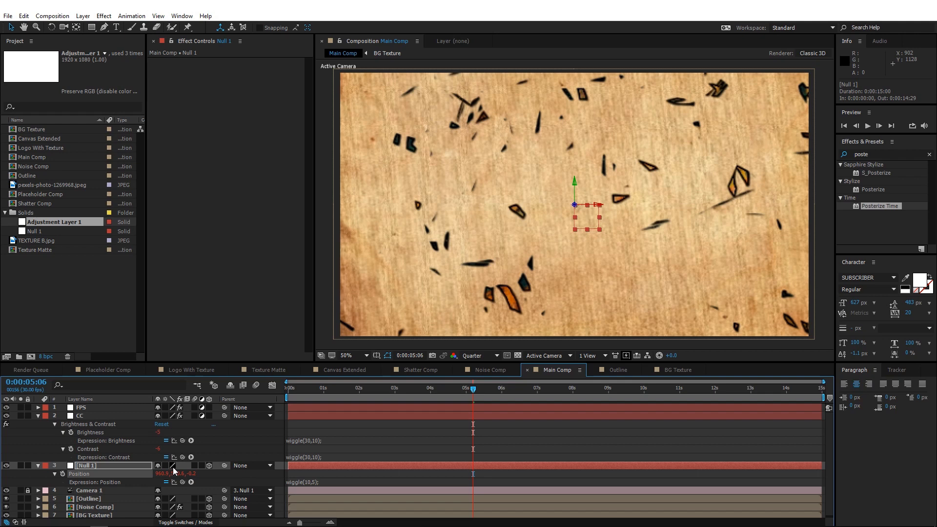
- Add the expression wiggle(2,3); to Null 1's Z Rotation and preview the camera shake
key(r)
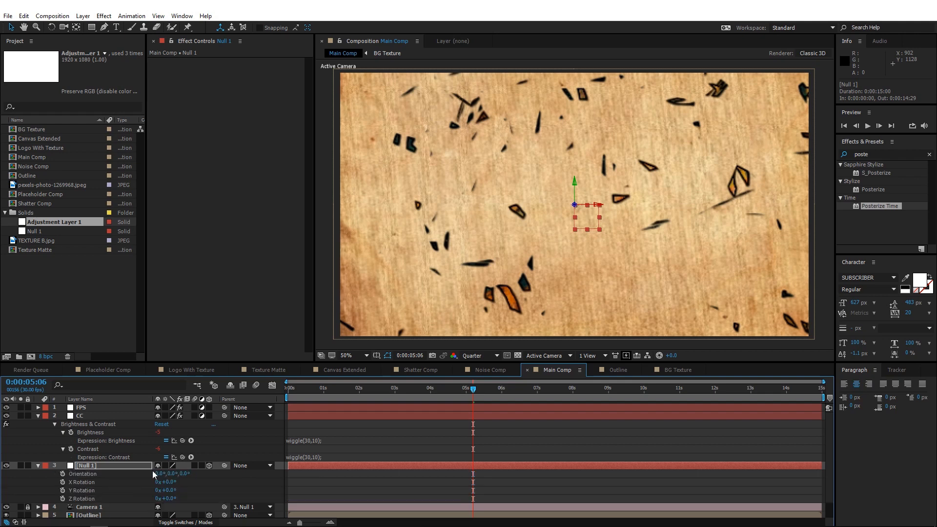
alt+click(63, 499)
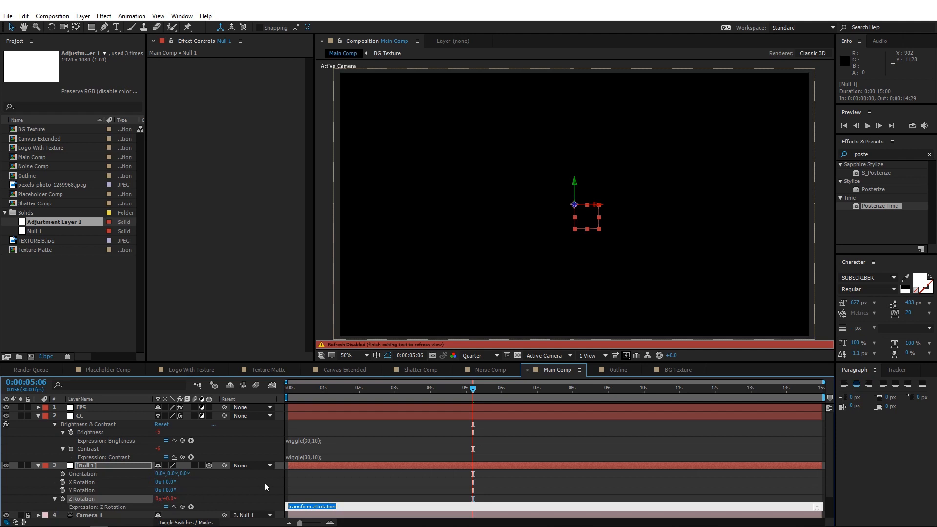
text(wiggle(2,3);)
click(264, 482)
key(space)
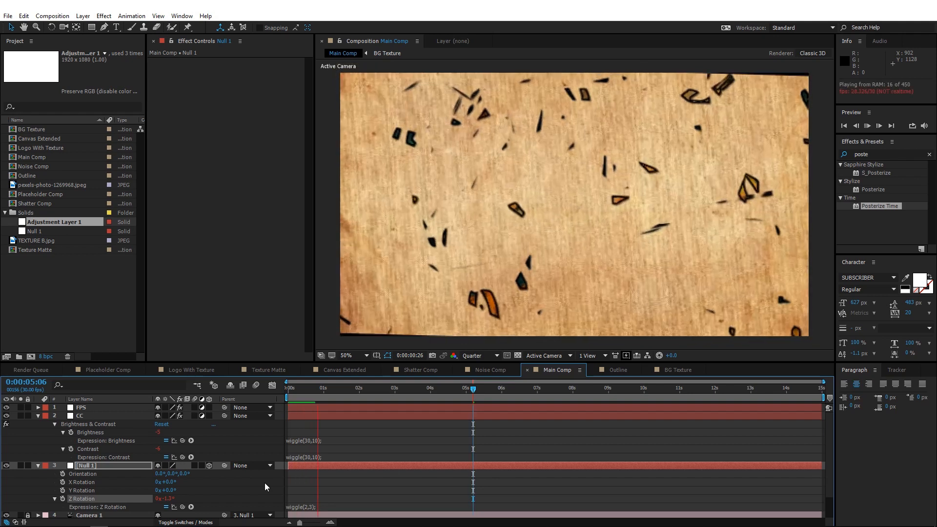
- Reduce the wiggle amount in Null 1's Z Rotation expression to wiggle(2,1); and preview the motion
click(312, 507)
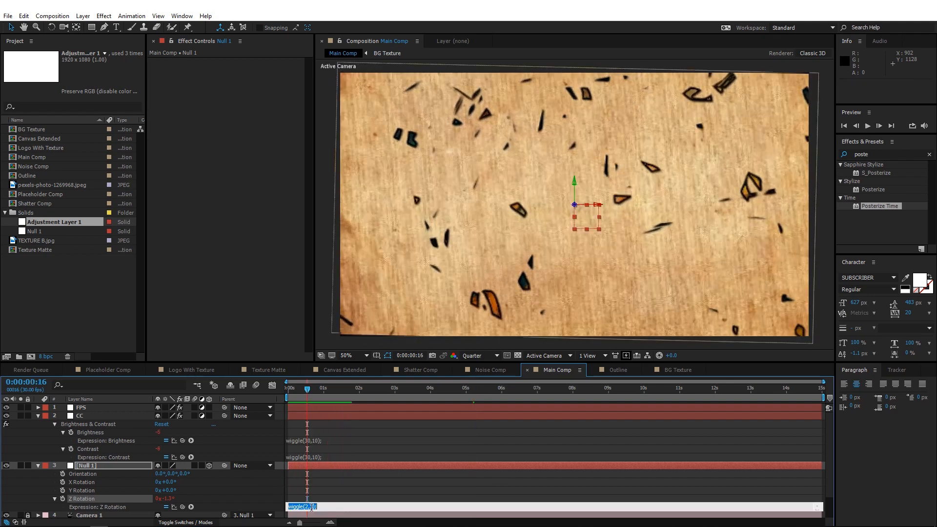
click(311, 507)
key(BackSpace)
text(1)
click(332, 500)
key(space)
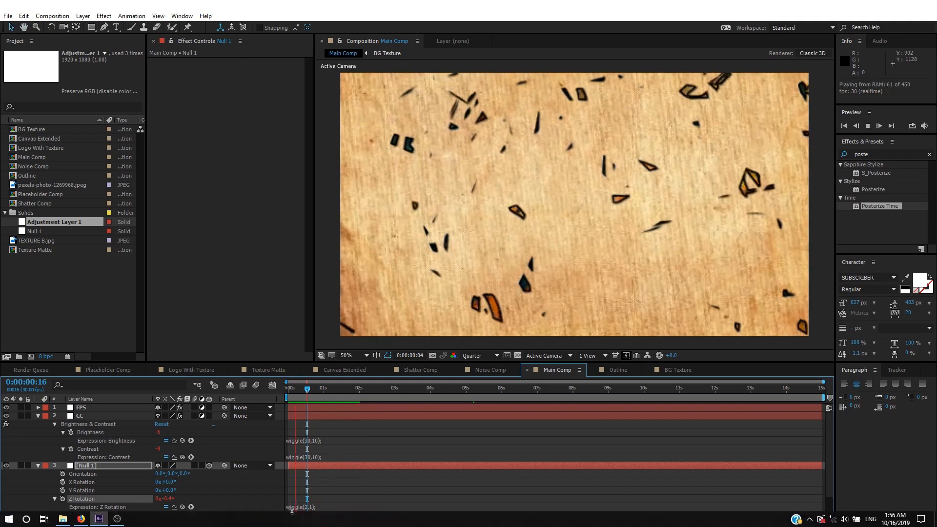
key(space)
- Set Null 1's Z Rotation expression to wiggle(1,1); and collapse the open layer properties after a preview
click(307, 506)
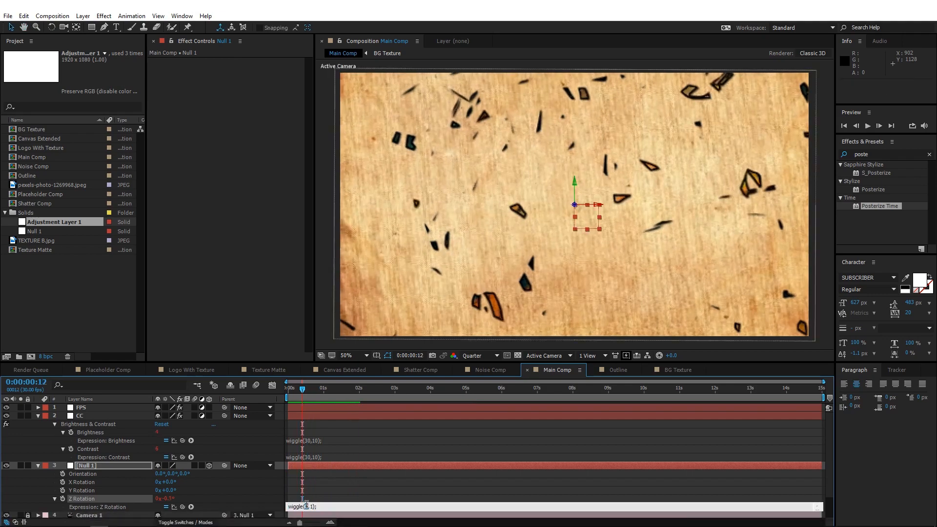
double_click(306, 506)
text(1)
key(KP_Enter)
key(space)
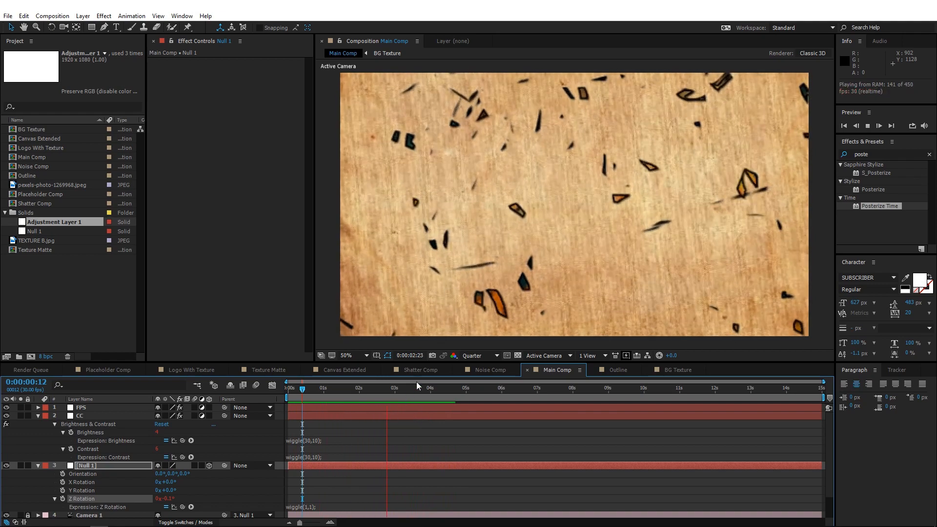
click(411, 389)
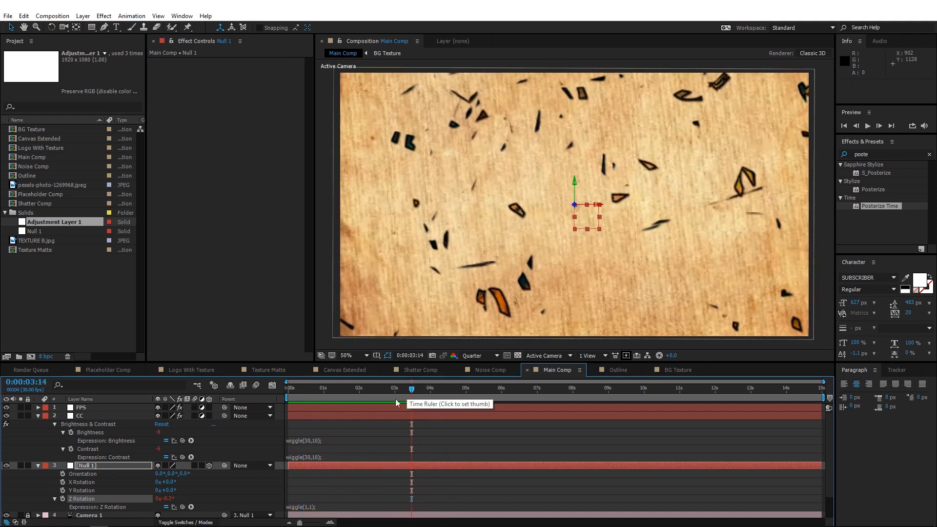
click(386, 425)
key(u)
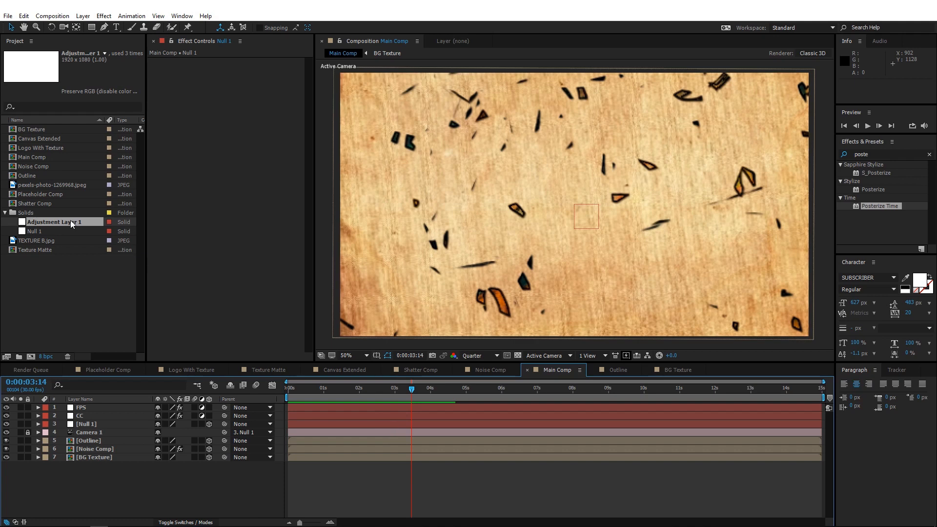
- Add Adjustment Layer 1 between FPS and CC as an adjustment layer and rename it as Focus
drag(73, 221, 109, 384)
drag(109, 407, 106, 411)
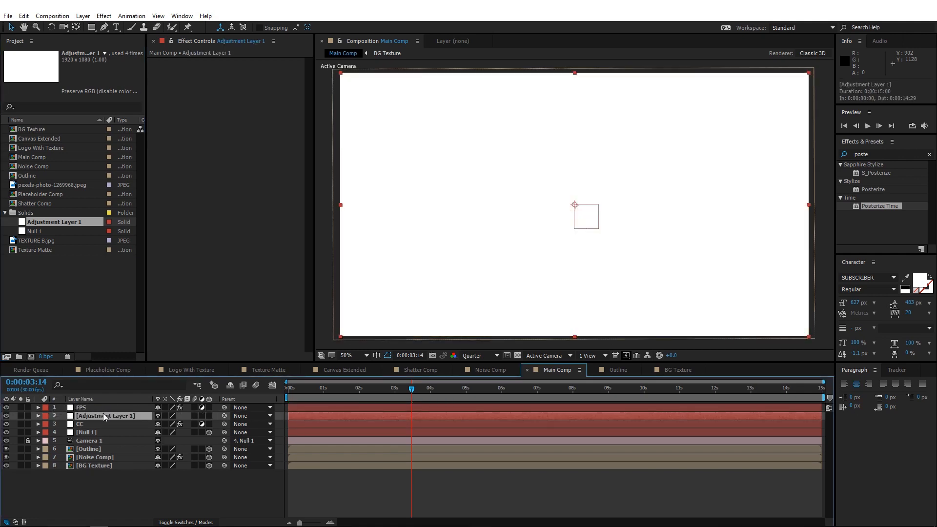
click(201, 416)
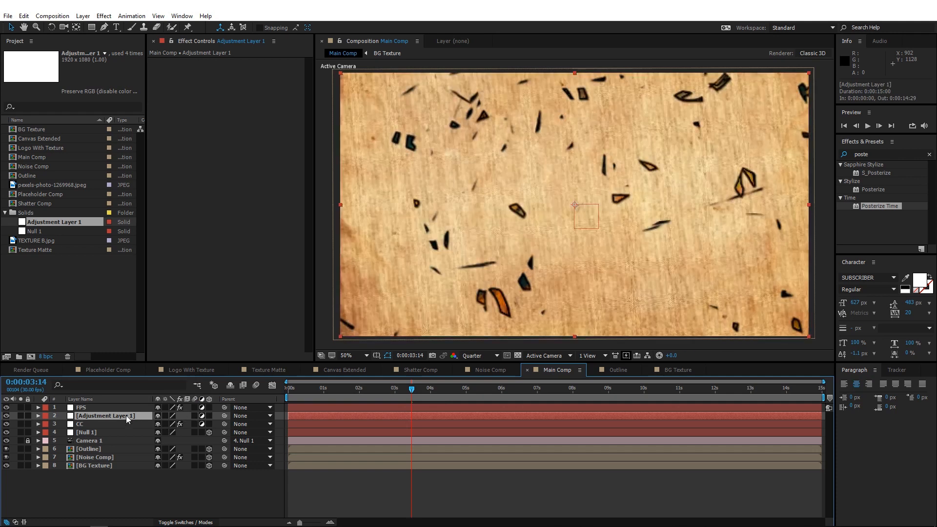
key(Return)
text(Focus)
key(Return)
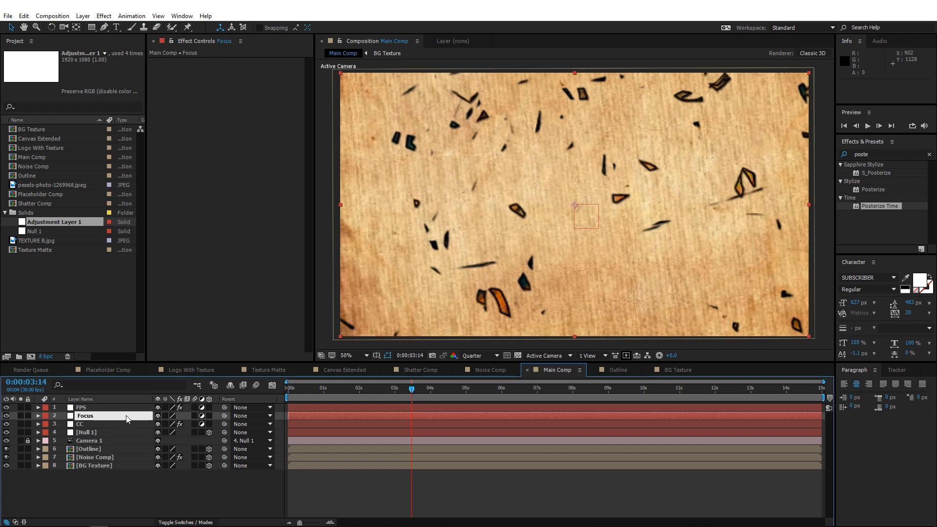
- Find the Fast Blur effect and apply it to the Focus layer
click(929, 155)
text(fat)
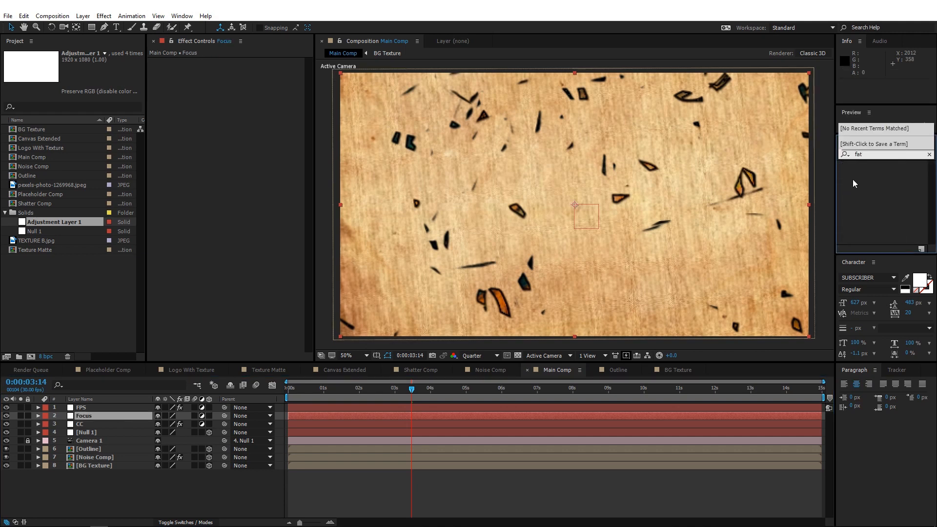
key(BackSpace)
text(st)
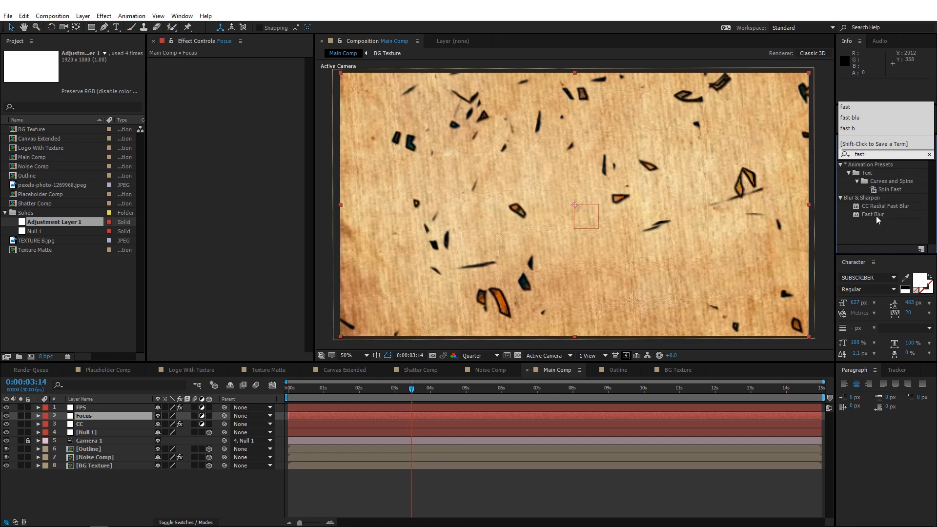
double_click(877, 215)
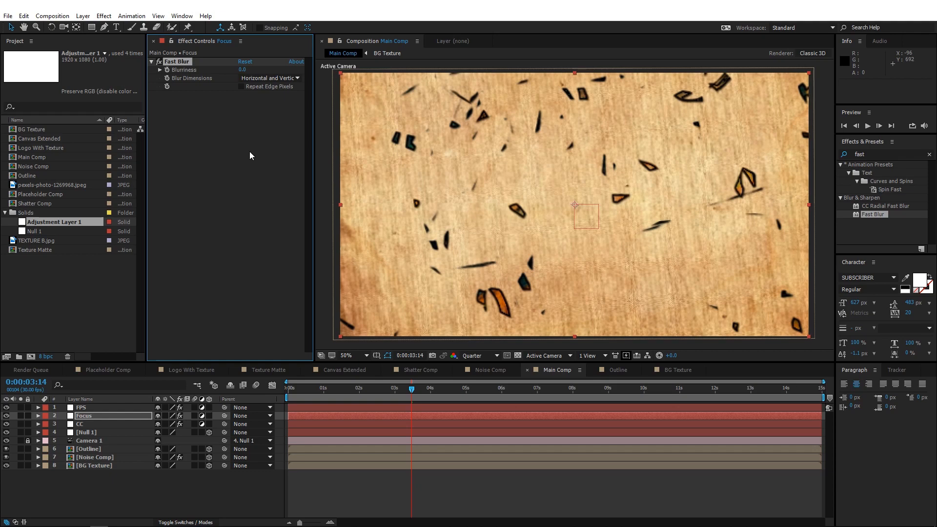
- Start keyframing Fast Blur's Blurriness on the Focus layer at 0:00:00:24 and reveal the keyframe in the timeline
drag(303, 388, 341, 388)
click(167, 70)
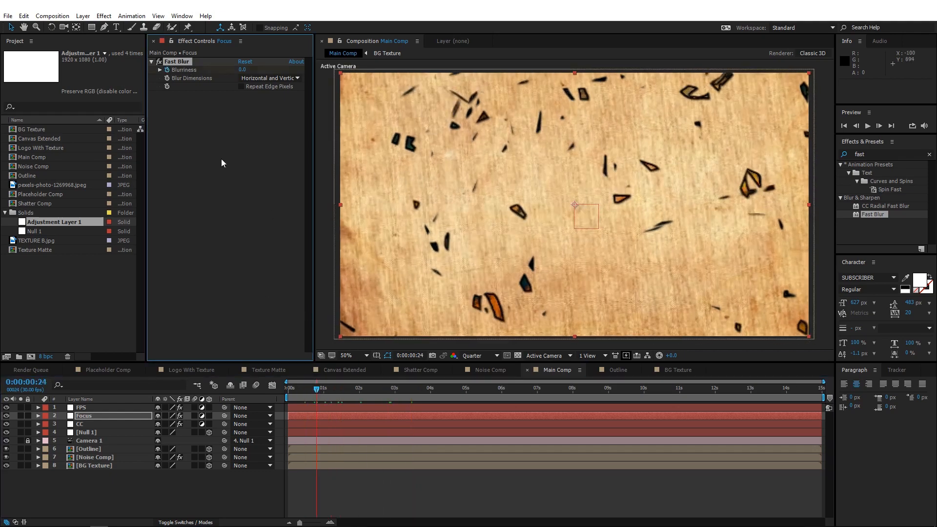
key(u)
- Add a Blurriness keyframe of 10 on the Focus layer at 0:00:01:13
click(340, 389)
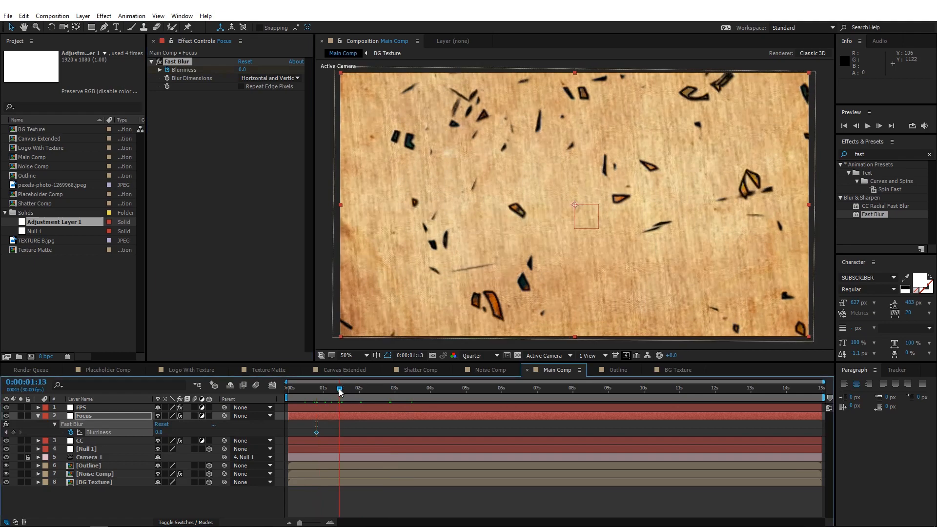
click(242, 69)
text(4)
key(Return)
click(242, 69)
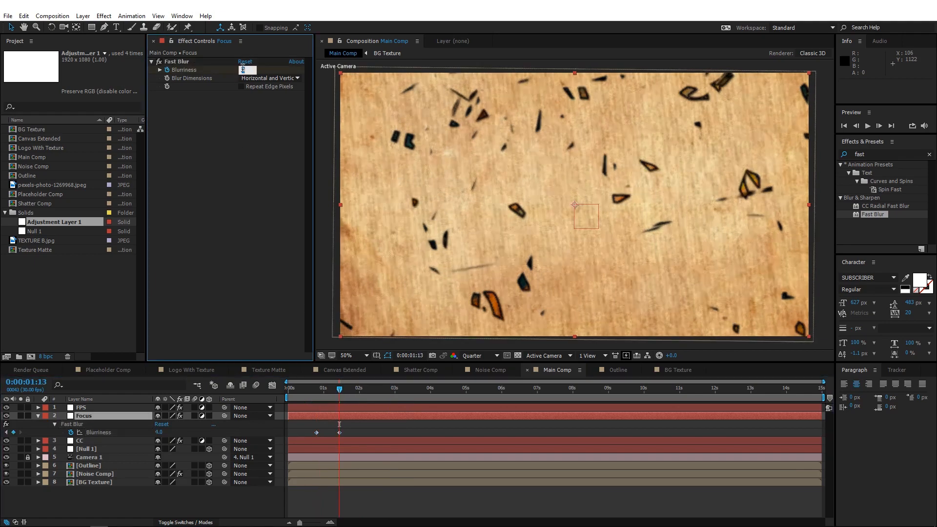
text(10)
key(Return)
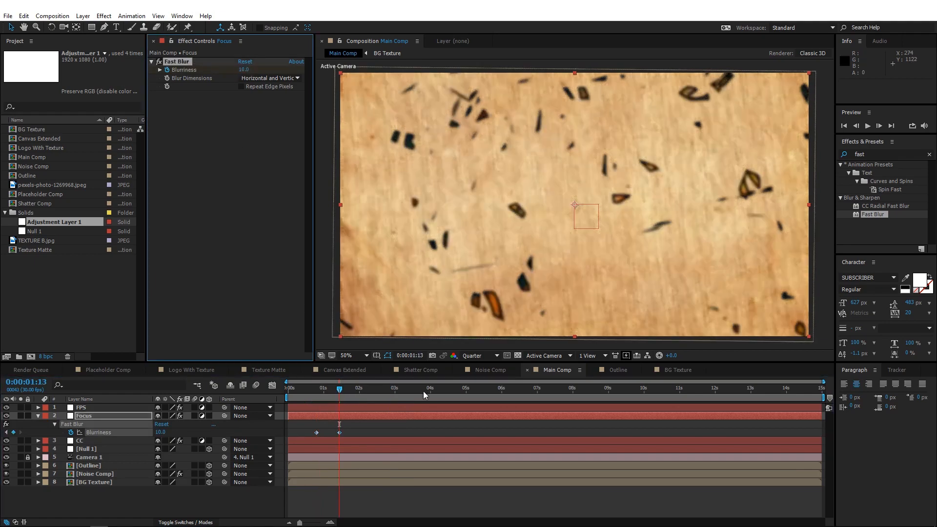
- Copy the first Blurriness keyframe to 0:00:02:14 and turn all three keyframes into hold keyframes
click(376, 391)
click(316, 432)
key(ctrl+c)
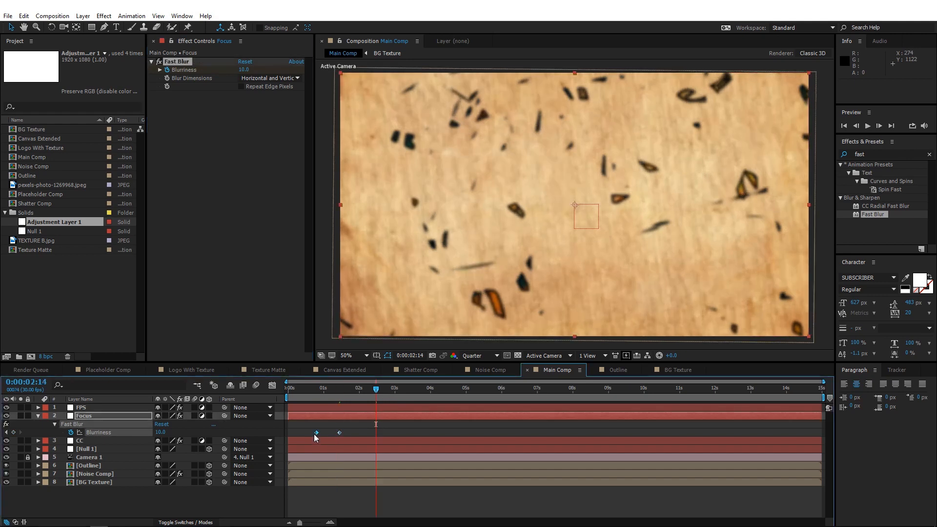
key(ctrl+v)
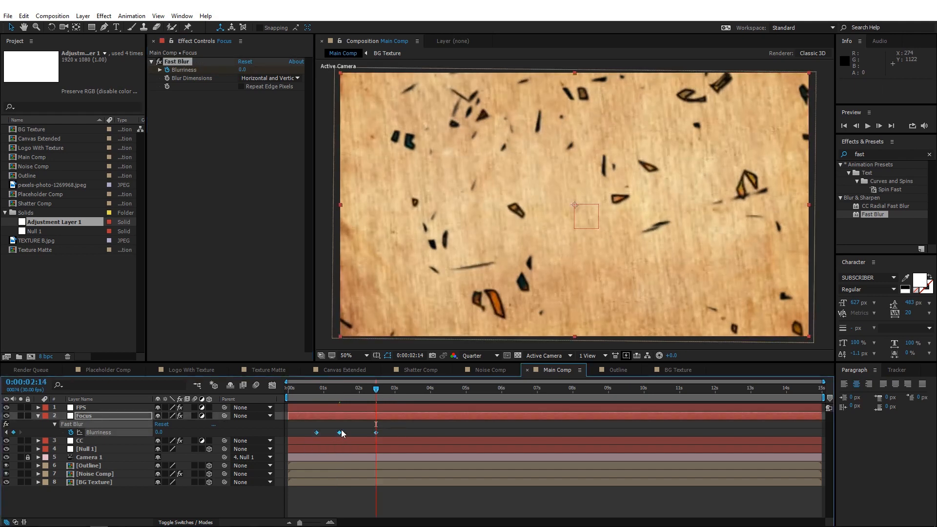
right_click(340, 432)
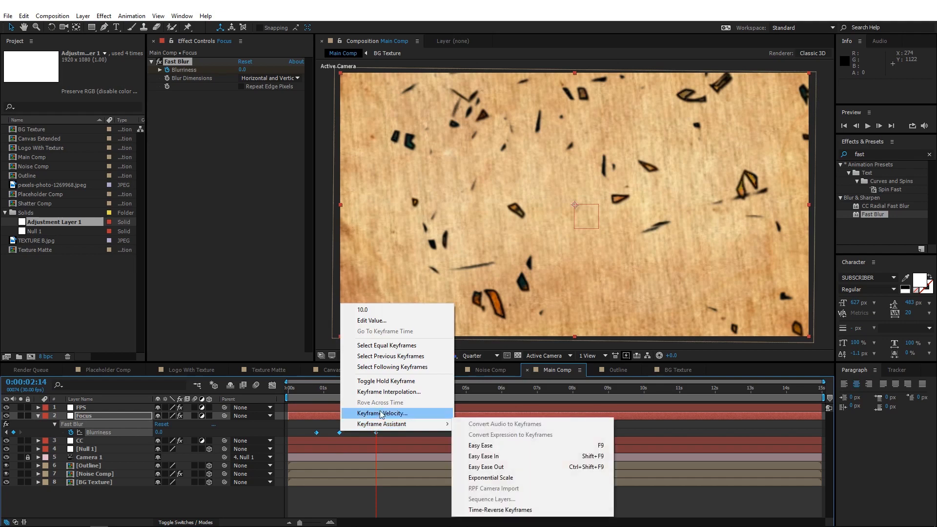
click(388, 381)
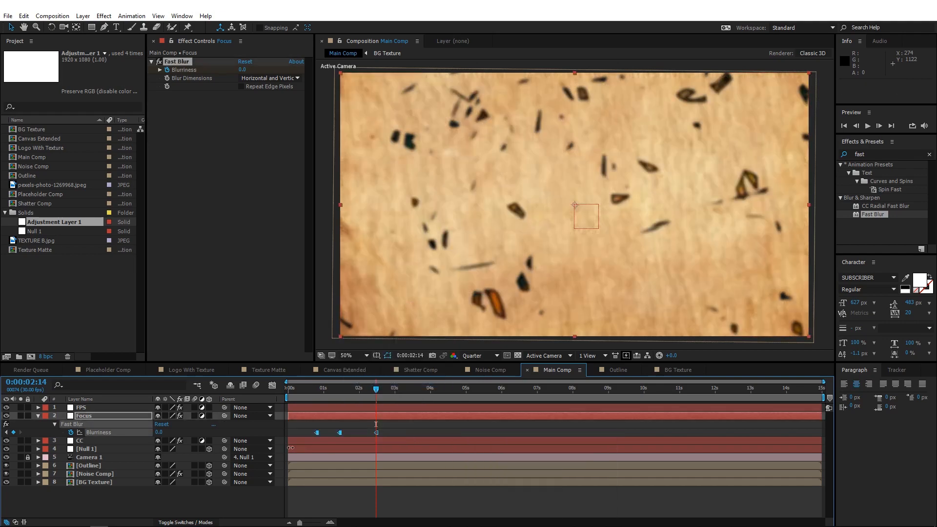
- Paste the three Blurriness keyframes on the Focus layer at about 4.6 seconds and again at 0:00:08:18
click(452, 388)
key(ctrl+v)
click(594, 389)
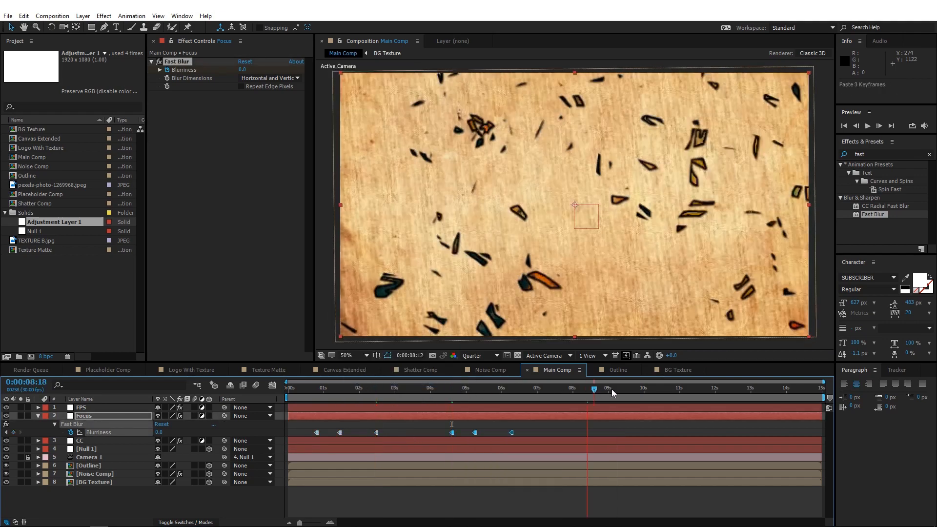
key(ctrl+v)
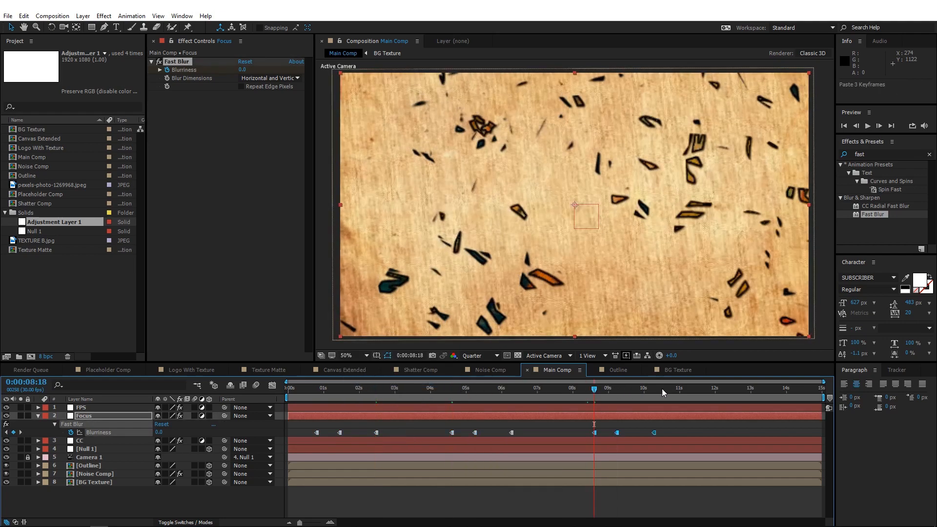
- Paste the three Blurriness keyframes on the Focus layer at about 12.1 seconds and check the blur through 0:00:13:23
click(718, 388)
key(ctrl+v)
click(769, 388)
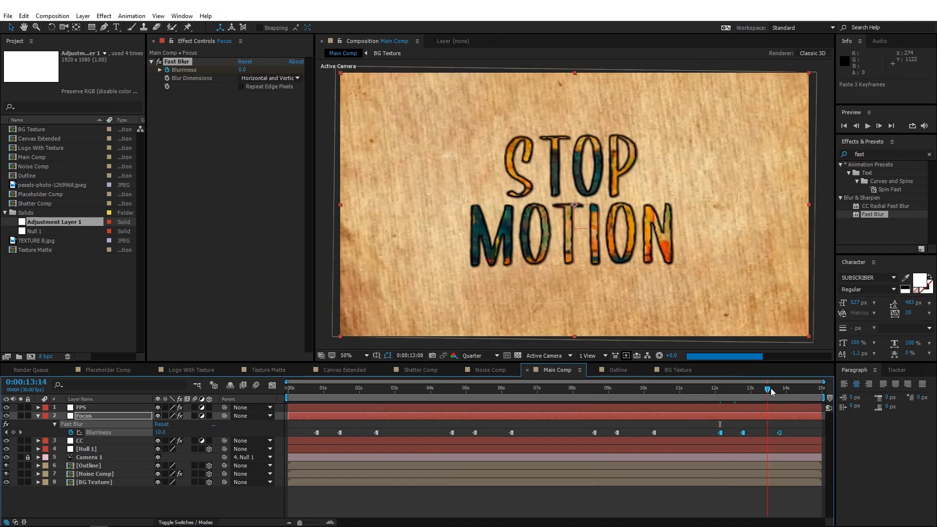
drag(770, 389, 780, 391)
- Shorten each blur burst by moving its last Blurriness keyframe earlier, to about 1.9, 5.7, 9.5 and 13.1 seconds
click(782, 436)
drag(779, 433, 622, 436)
key(ctrl+z)
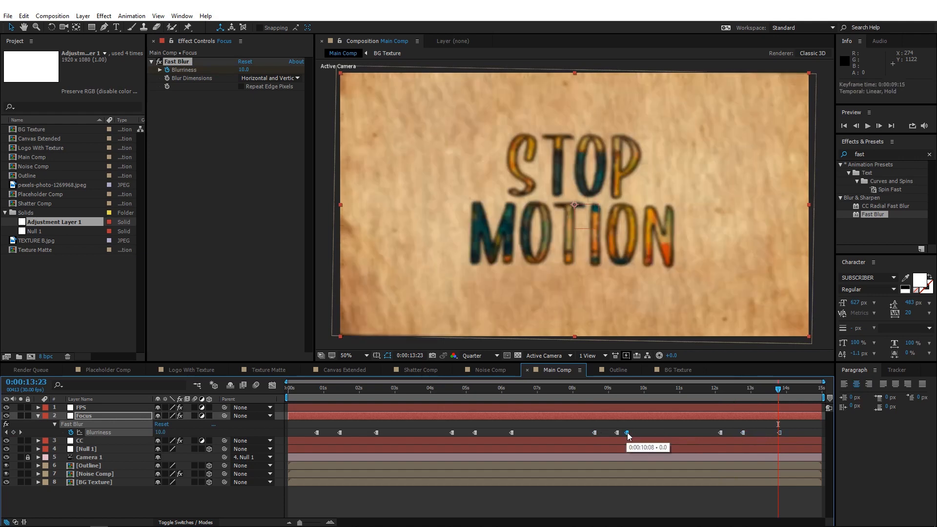
drag(779, 433, 755, 434)
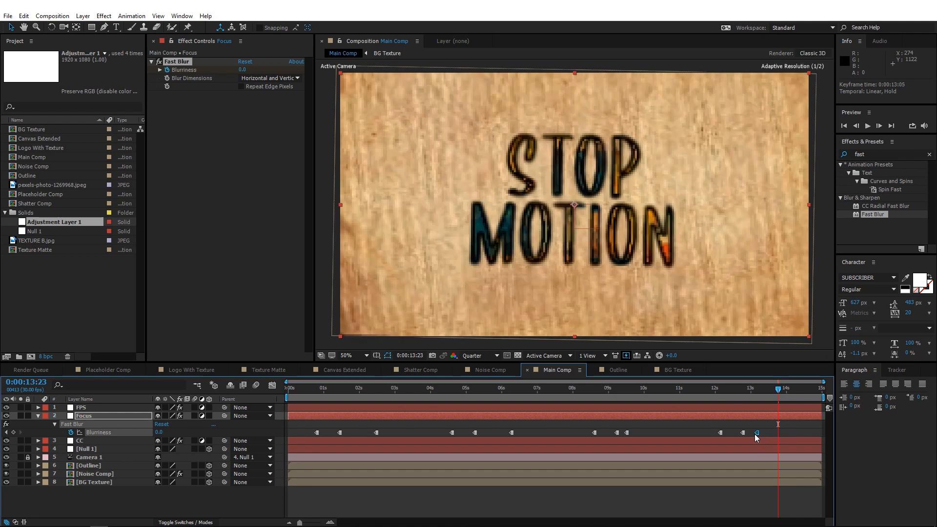
drag(510, 432, 492, 432)
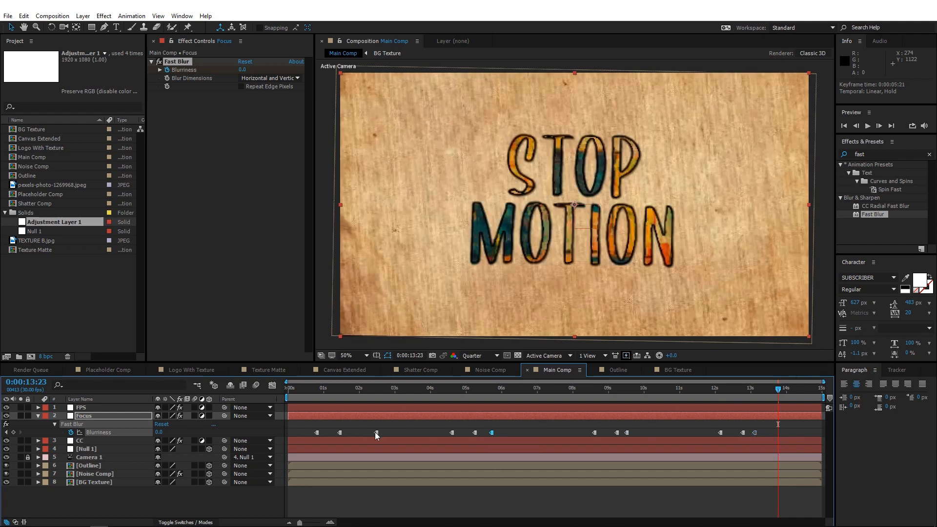
drag(369, 433, 359, 436)
- Play back the animation to check the blur timing, stop at 0:00:04:00 and collapse the Focus layer's properties
key(space)
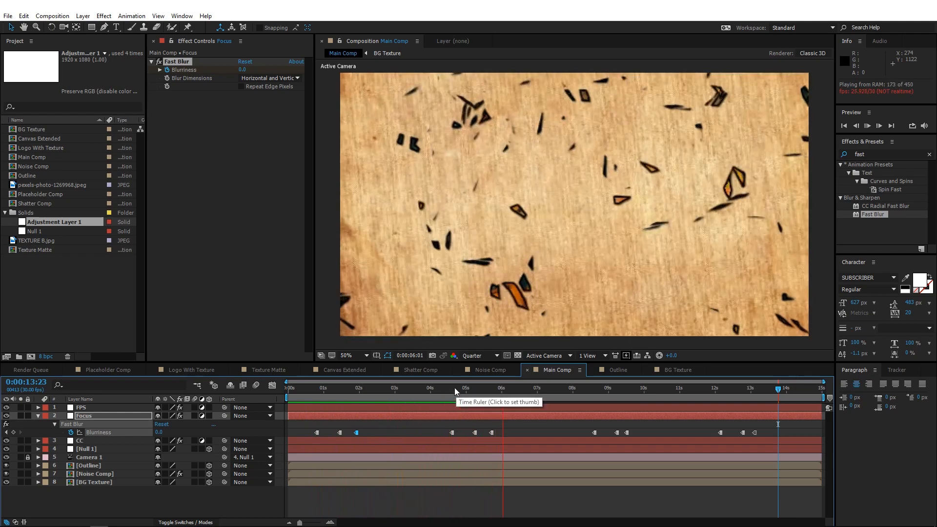
click(430, 388)
click(77, 417)
click(39, 416)
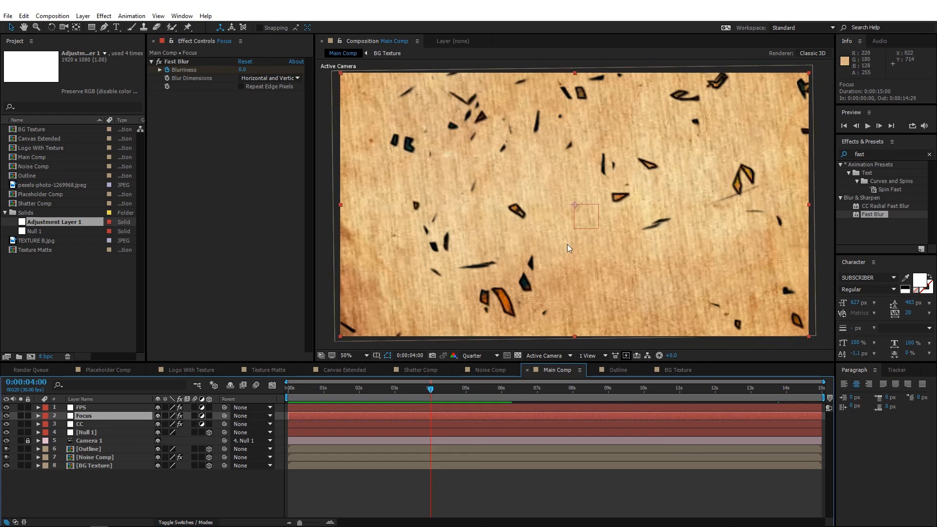
- Add Adjustment Layer 1 to Main Comp between Focus and CC and give it a full-frame elliptical mask
drag(63, 223, 116, 423)
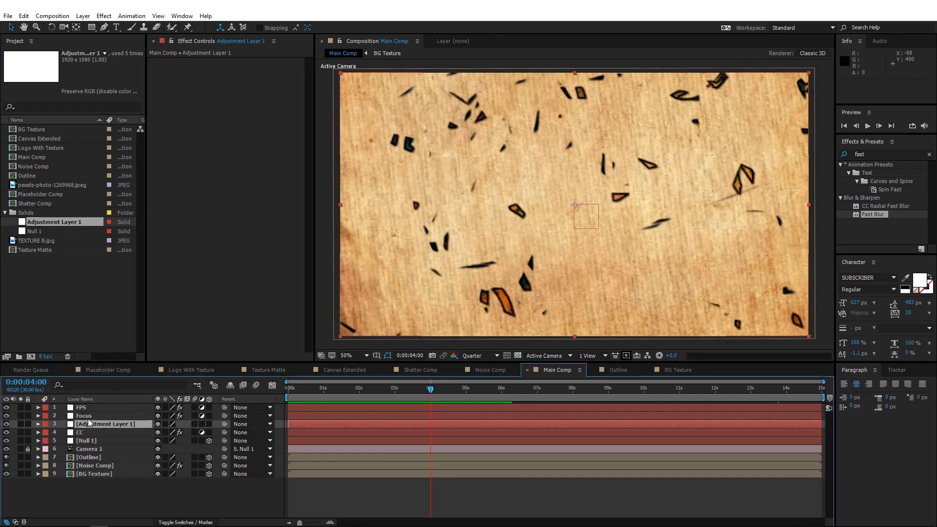
click(201, 423)
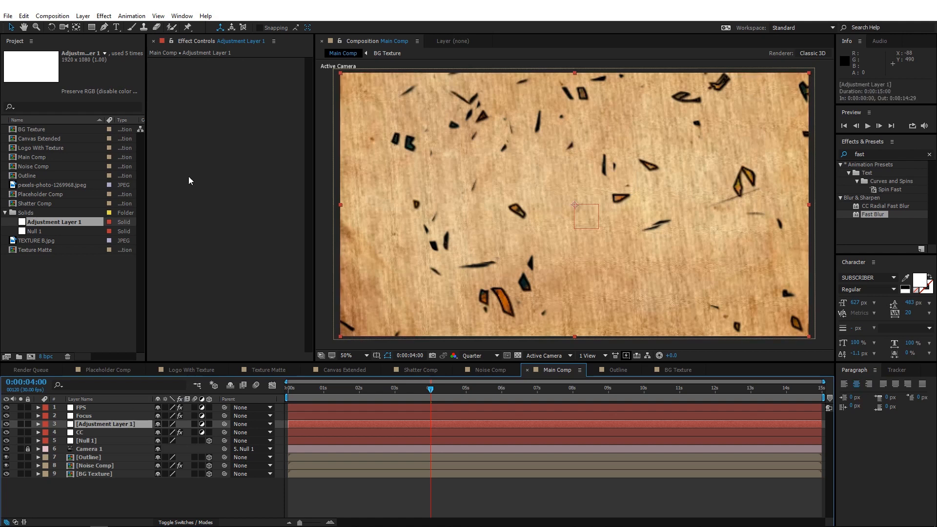
drag(92, 27, 117, 51)
double_click(91, 27)
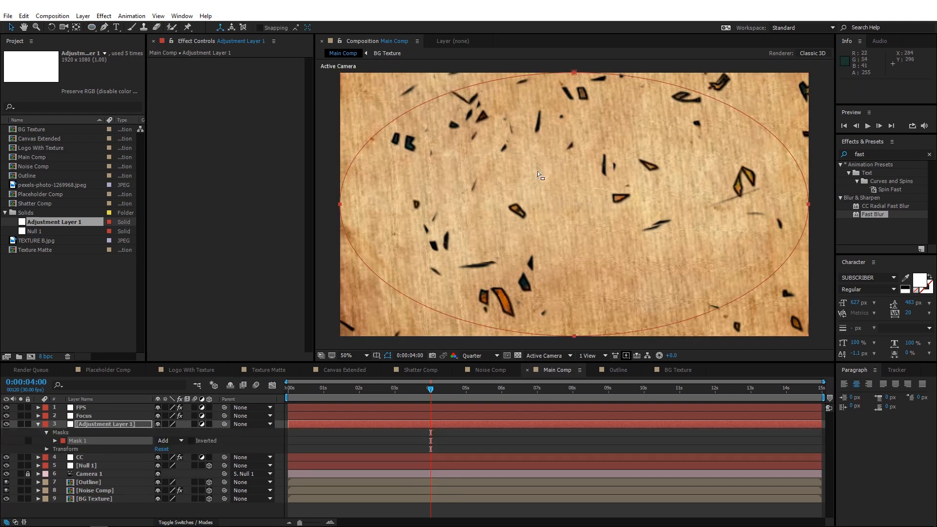
key(v)
- Apply Gaussian Blur to the masked adjustment layer and set its Blurriness to 20
key(ctrl+5)
text(gauss)
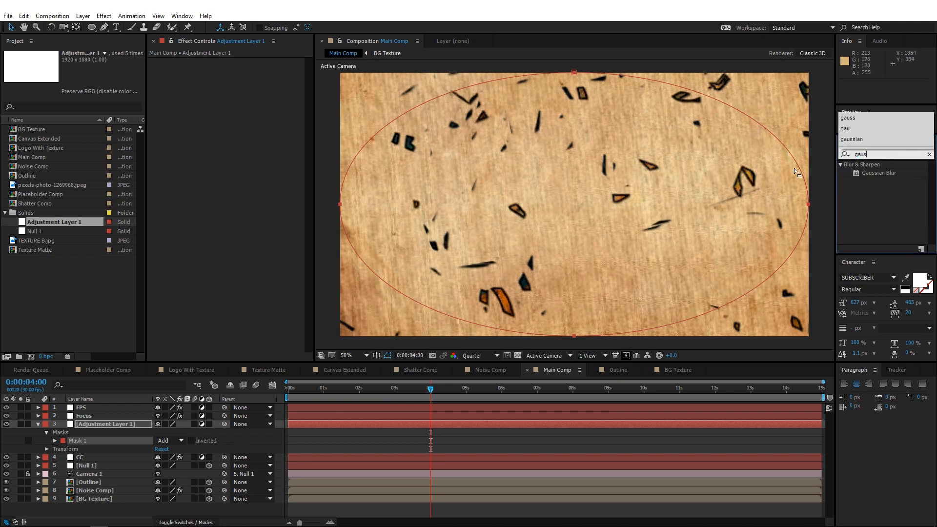
double_click(870, 172)
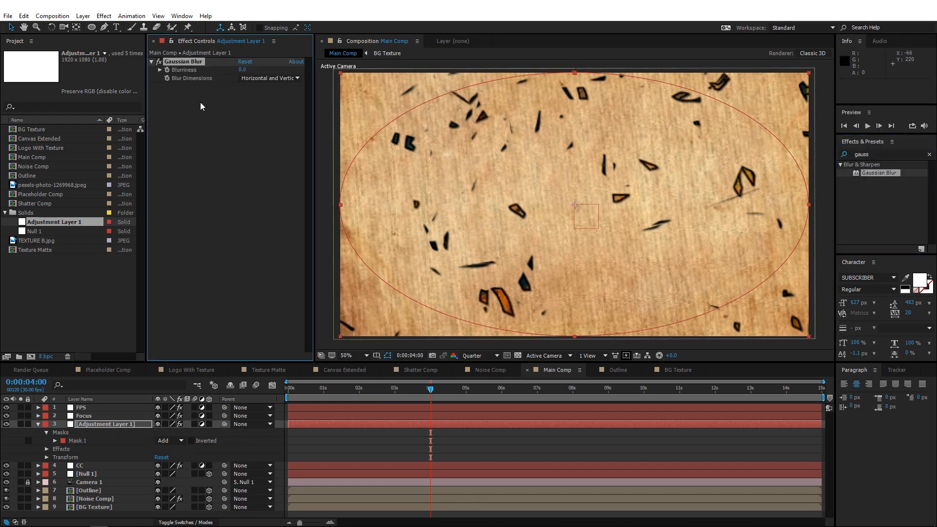
click(243, 70)
text(20)
key(Return)
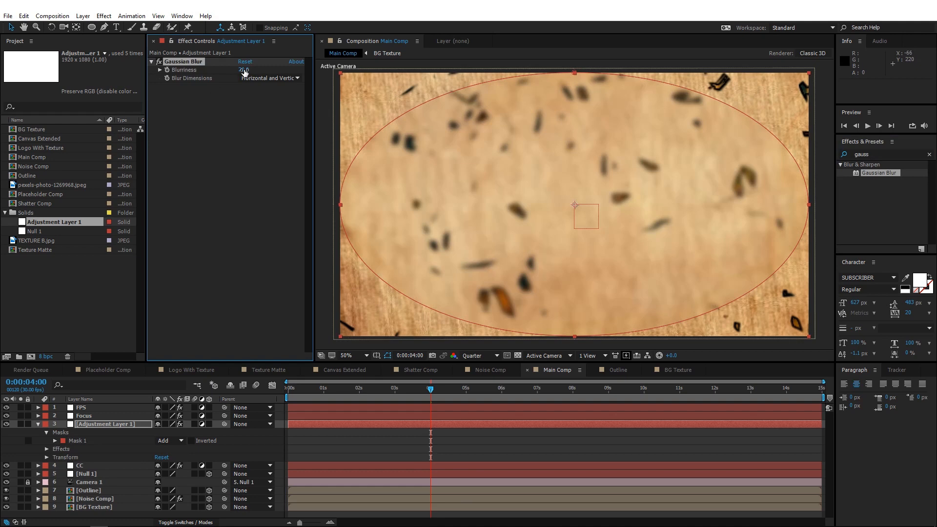
- Set Mask 1 to Subtract mode with a 500-pixel feather and 60% mask opacity
click(55, 441)
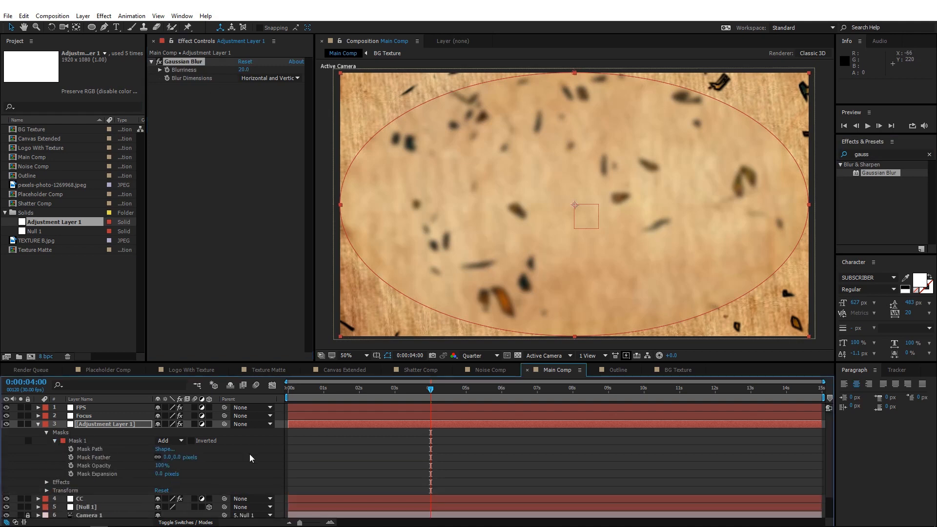
click(170, 441)
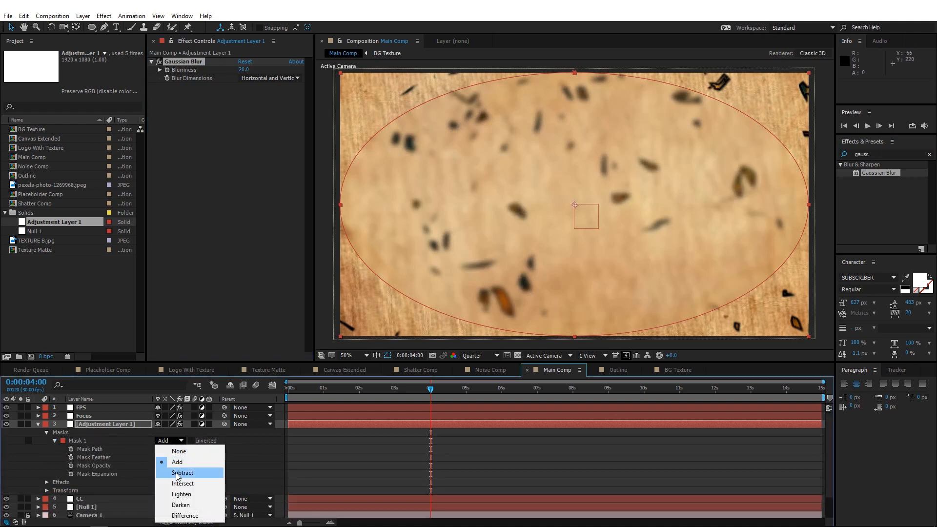
click(174, 474)
click(176, 457)
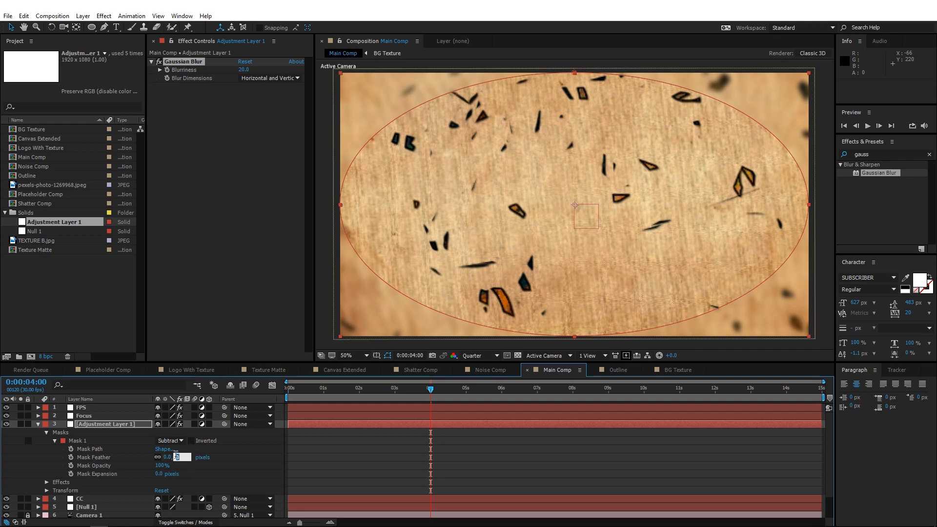
text(500)
key(Return)
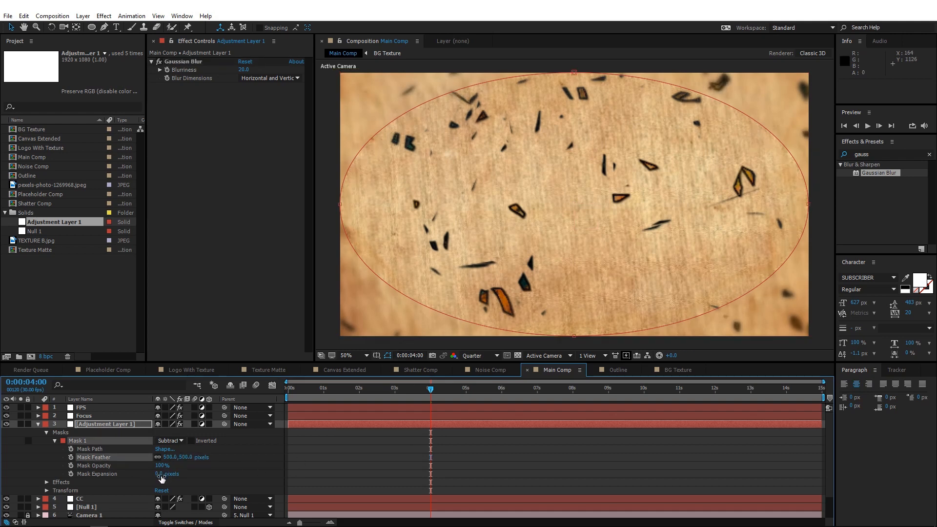
click(161, 465)
text(60)
key(Return)
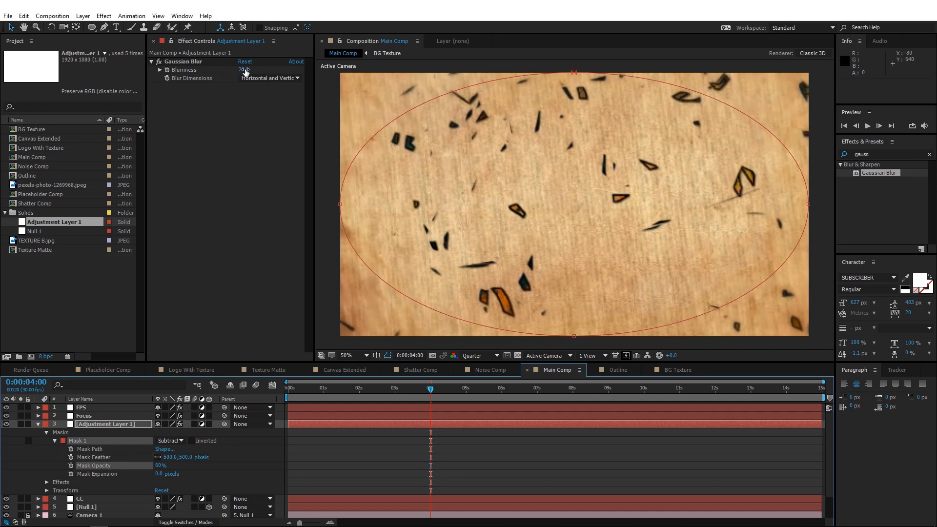
- Rename the masked adjustment layer "Blur Vignette" and collapse its properties
click(95, 424)
key(Return)
text(Blur Vig)
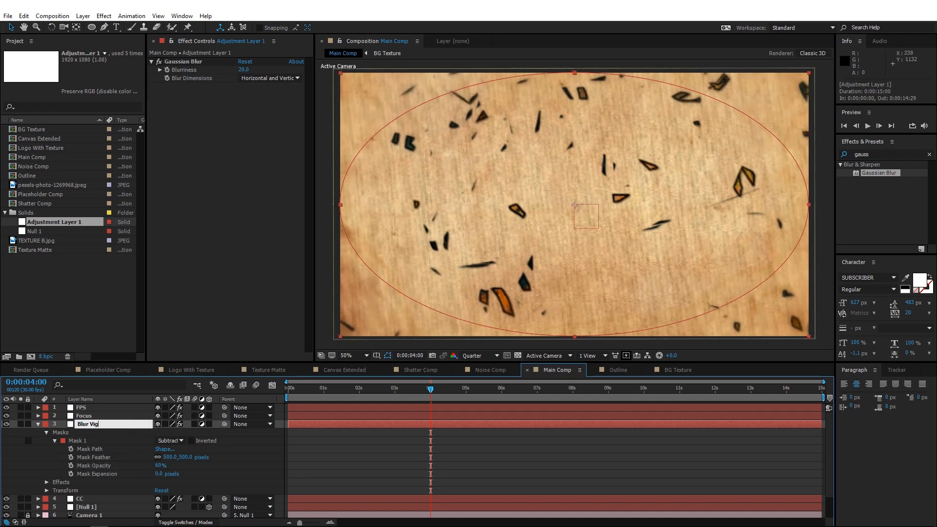
text(nette)
key(Return)
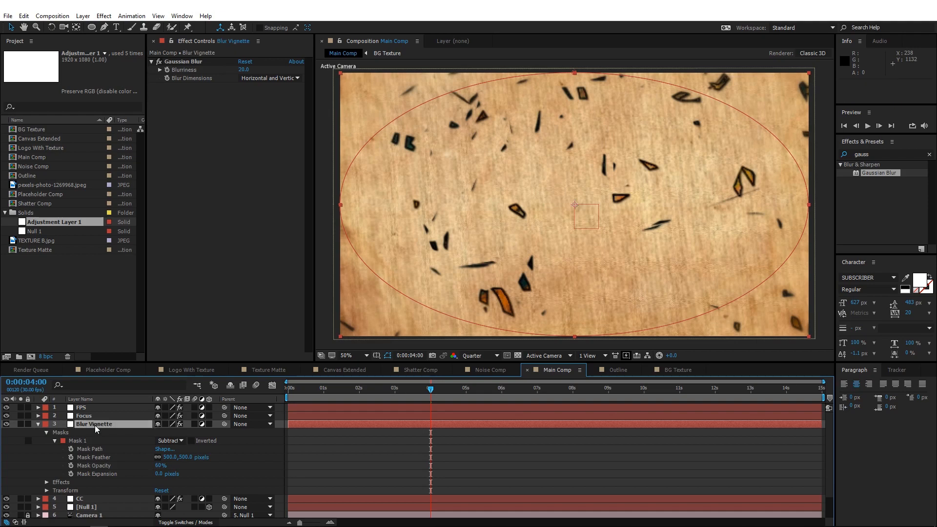
click(364, 449)
key(u)
key(u)
- At 0:00:06:22, add Adjustment Layer 1 above FPS and apply the Noise effect with Amount of Noise at 5%
drag(468, 388, 528, 388)
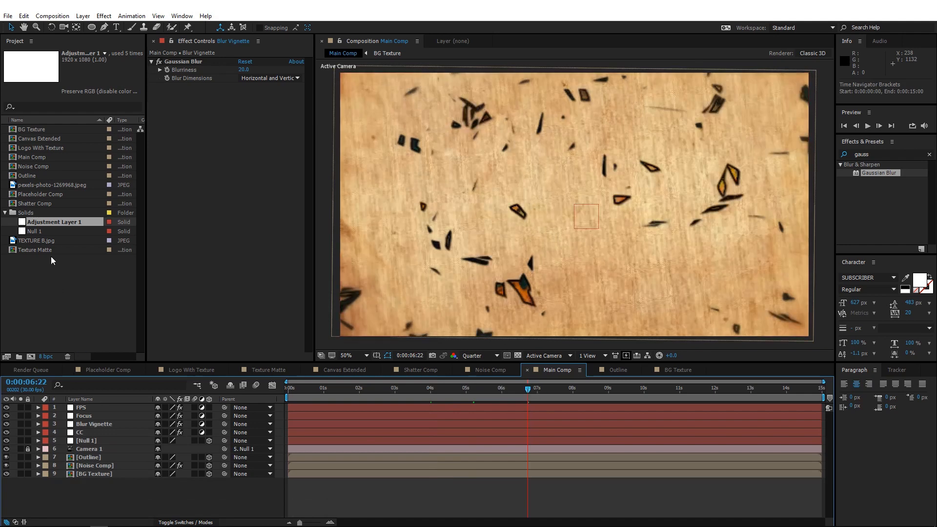
drag(61, 220, 119, 405)
click(877, 155)
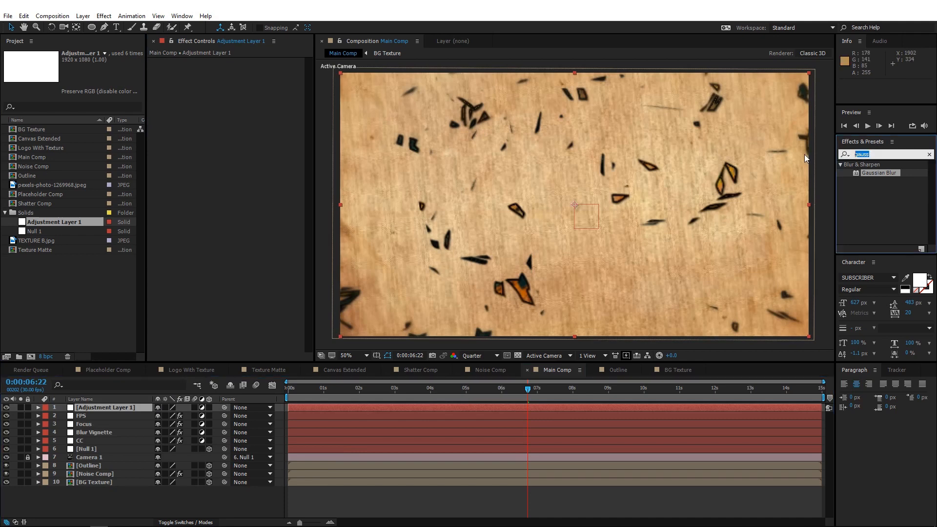
text(noise)
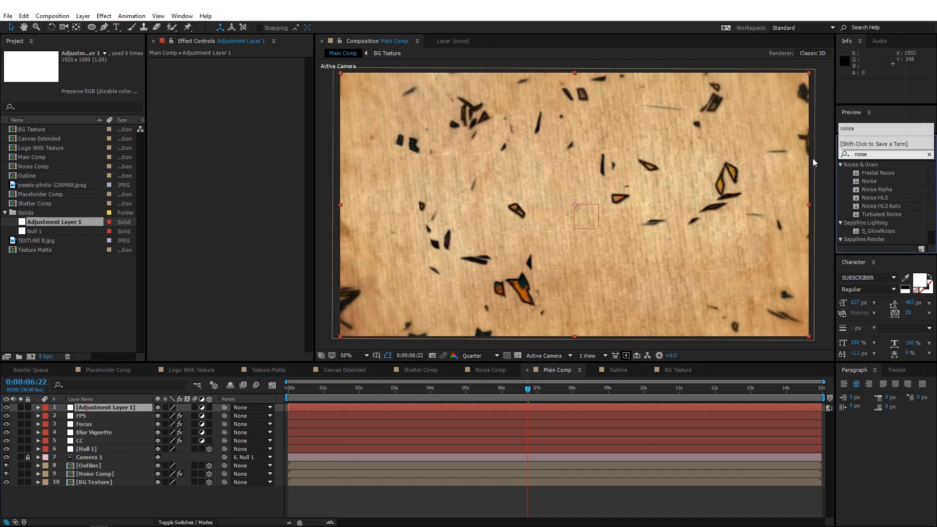
double_click(871, 180)
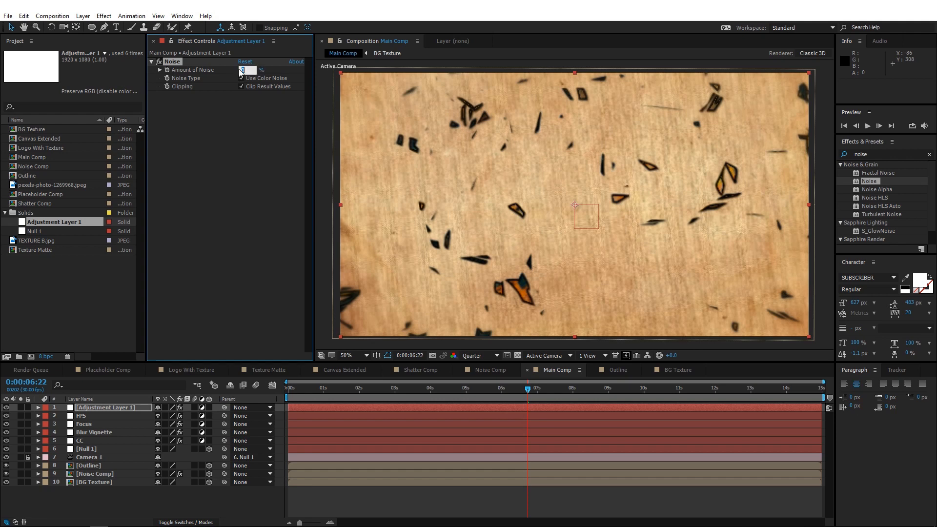
text(5)
key(Return)
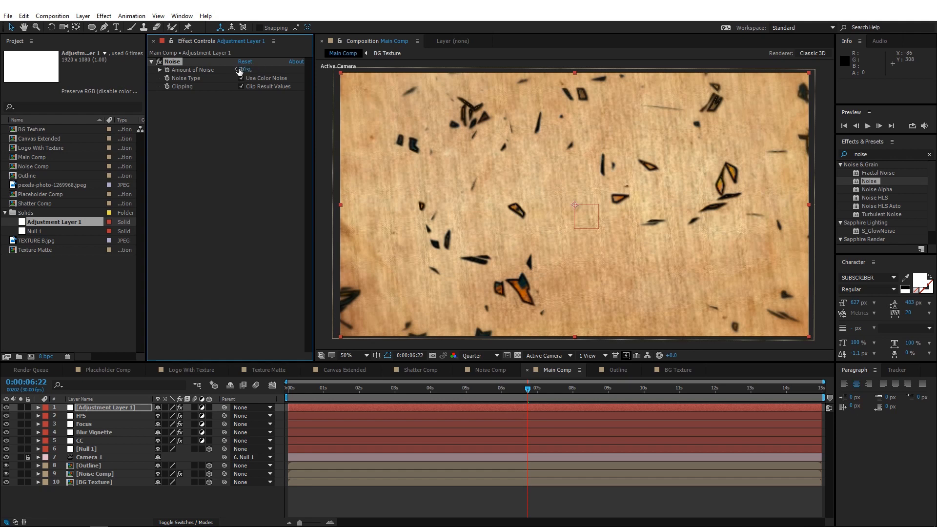